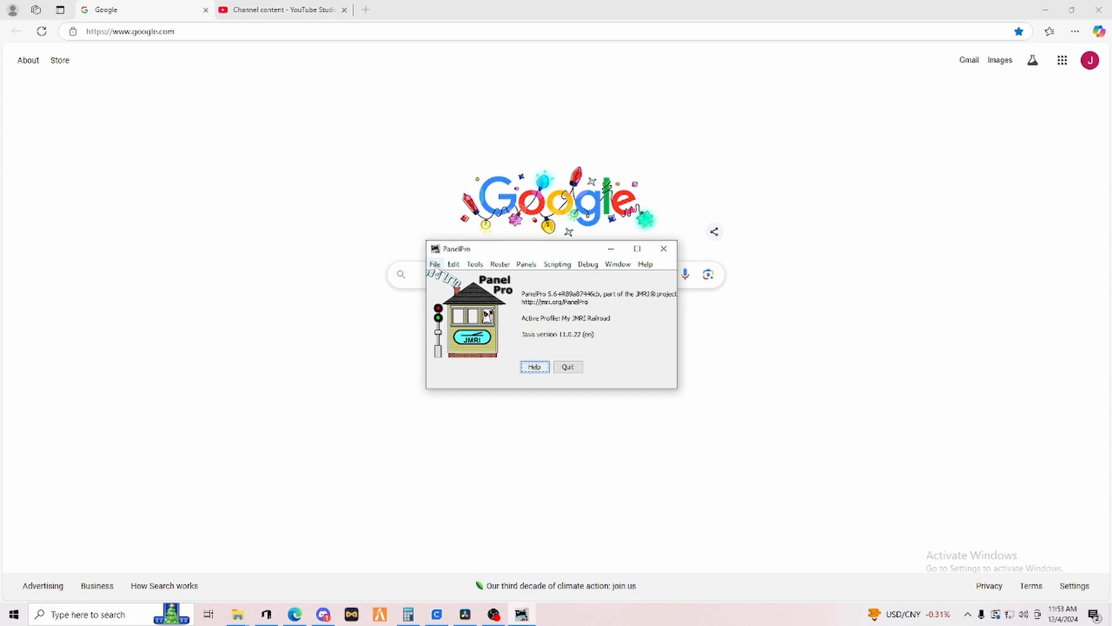
Open the Preferences, review the Railroad Name setting, and close the window without saving changes.
click(435, 265)
mouse_move(453, 269)
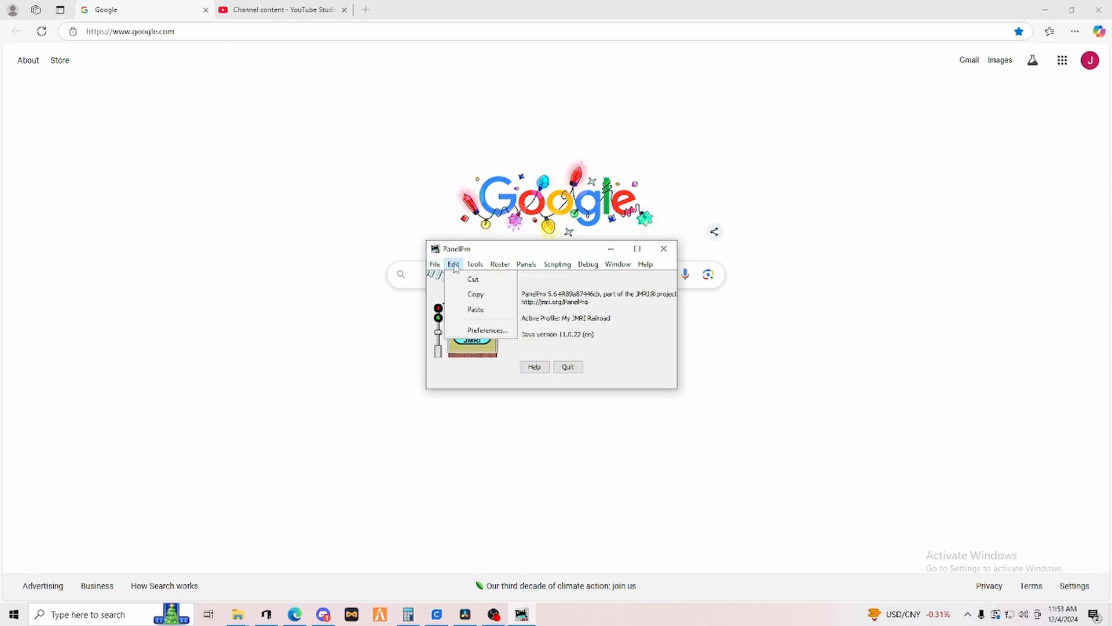
click(479, 331)
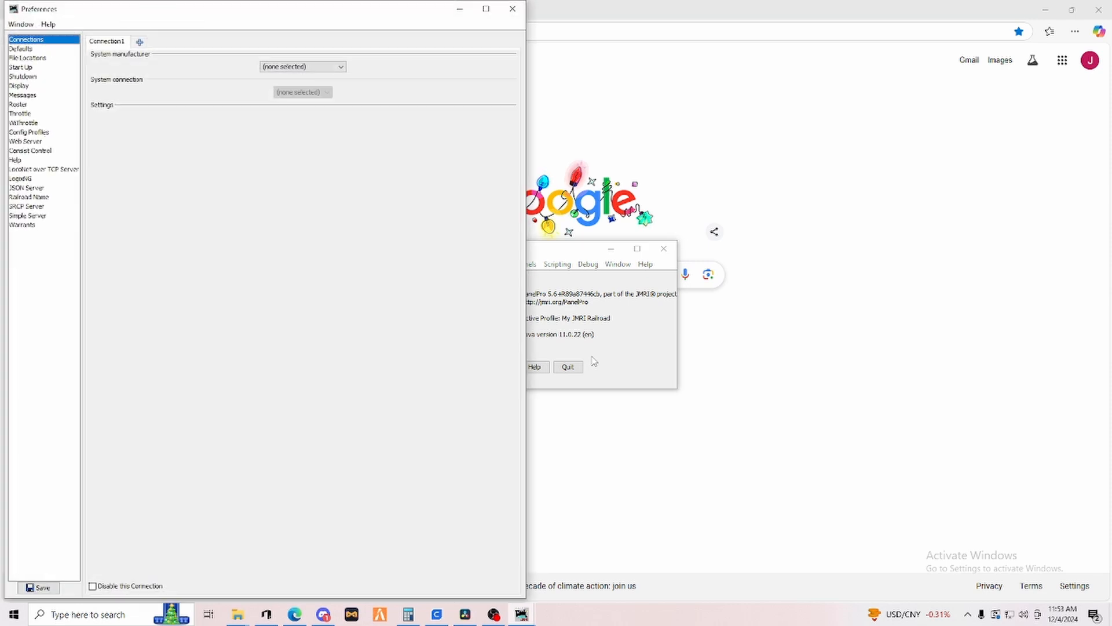
click(17, 198)
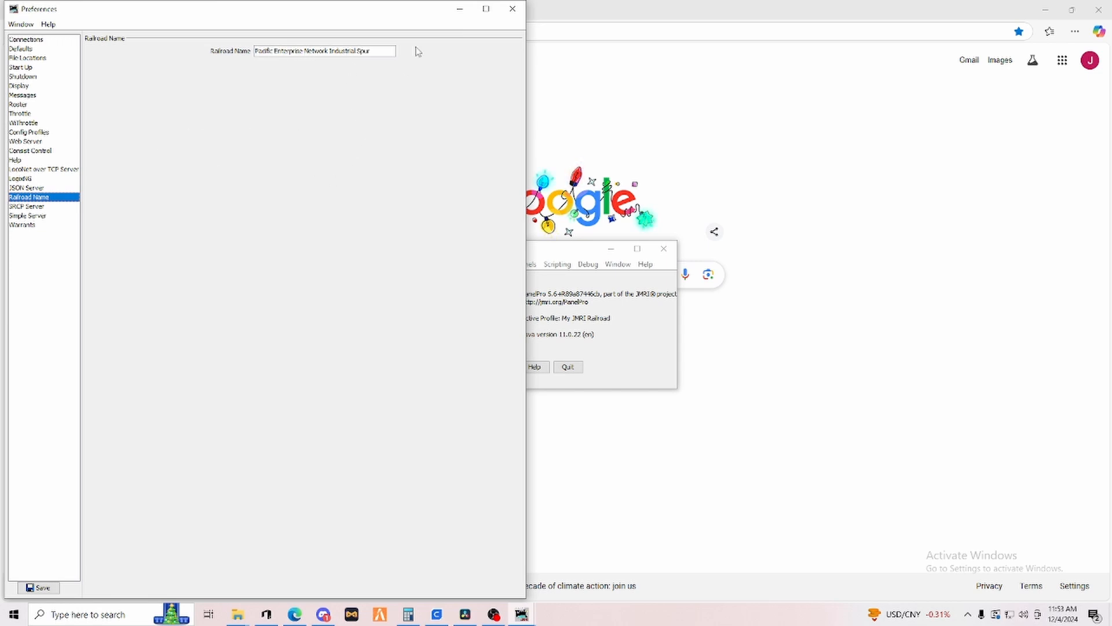
click(511, 10)
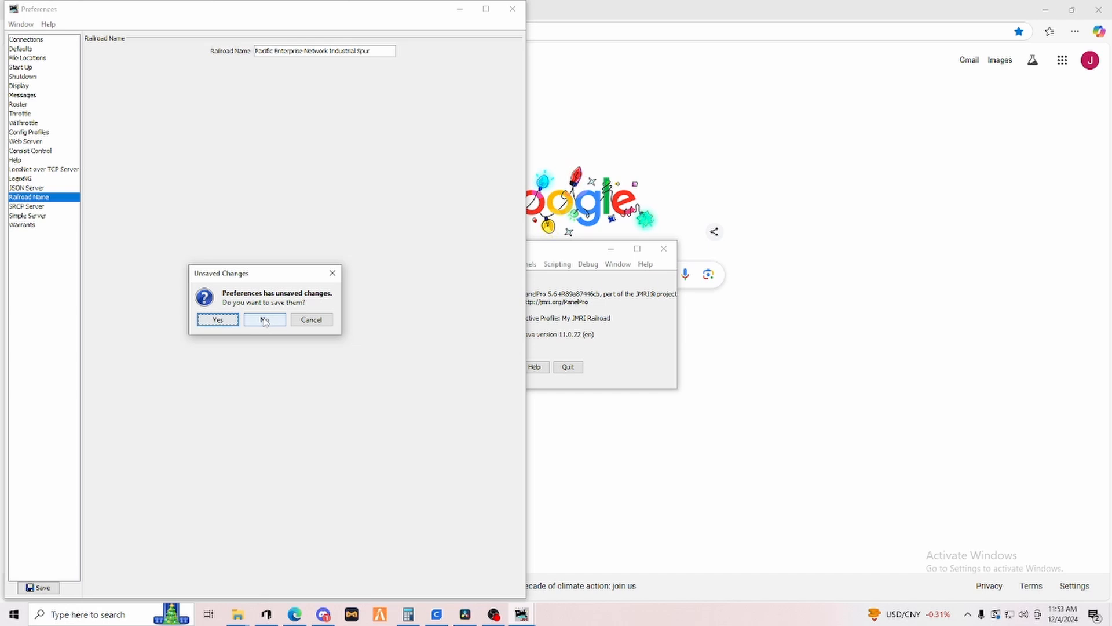
click(264, 322)
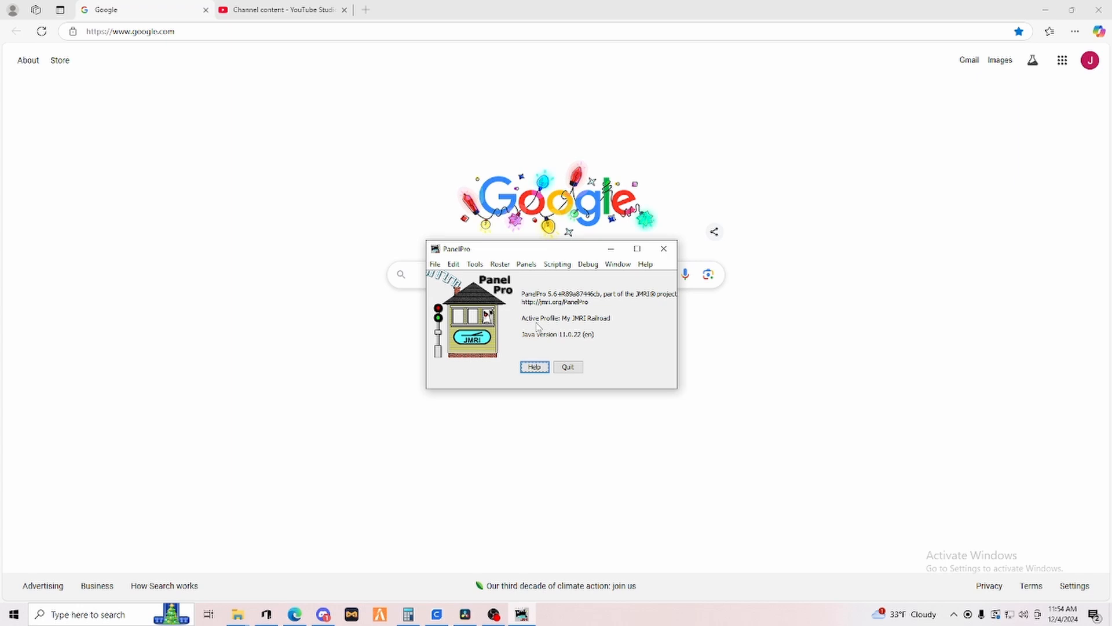
Open the OperationsPro Settings, set the scale to N, and save the settings.
click(475, 264)
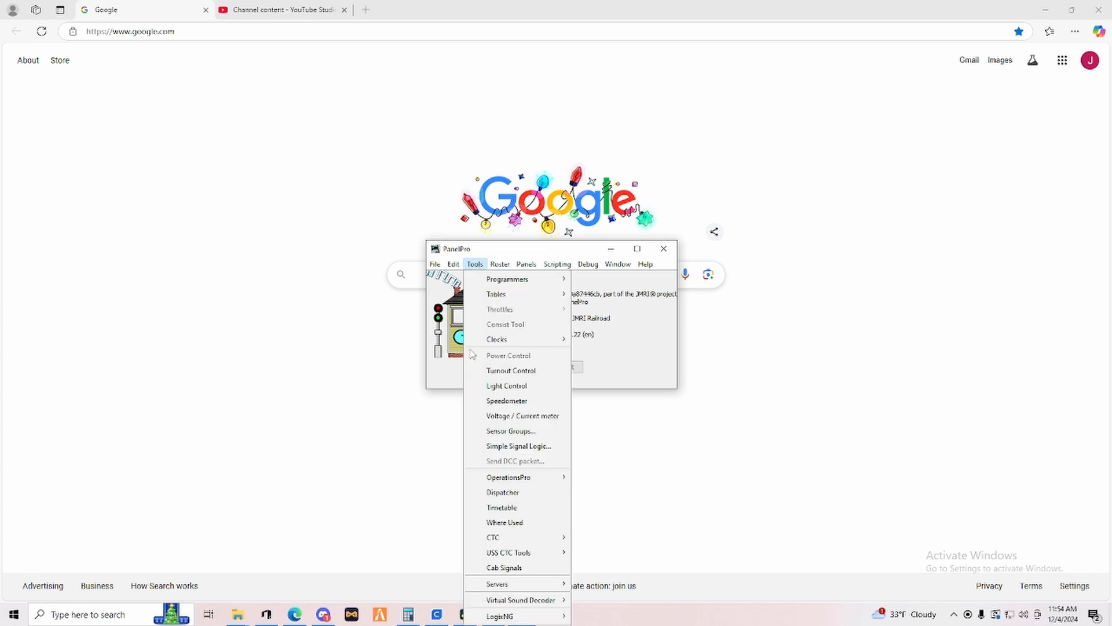
mouse_move(502, 480)
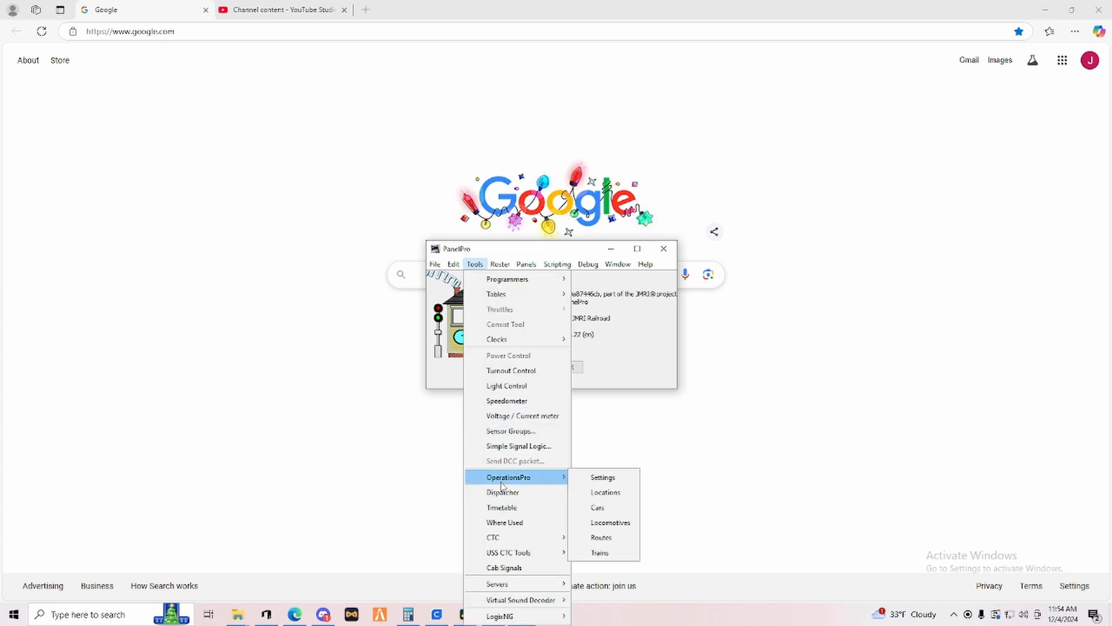
click(602, 477)
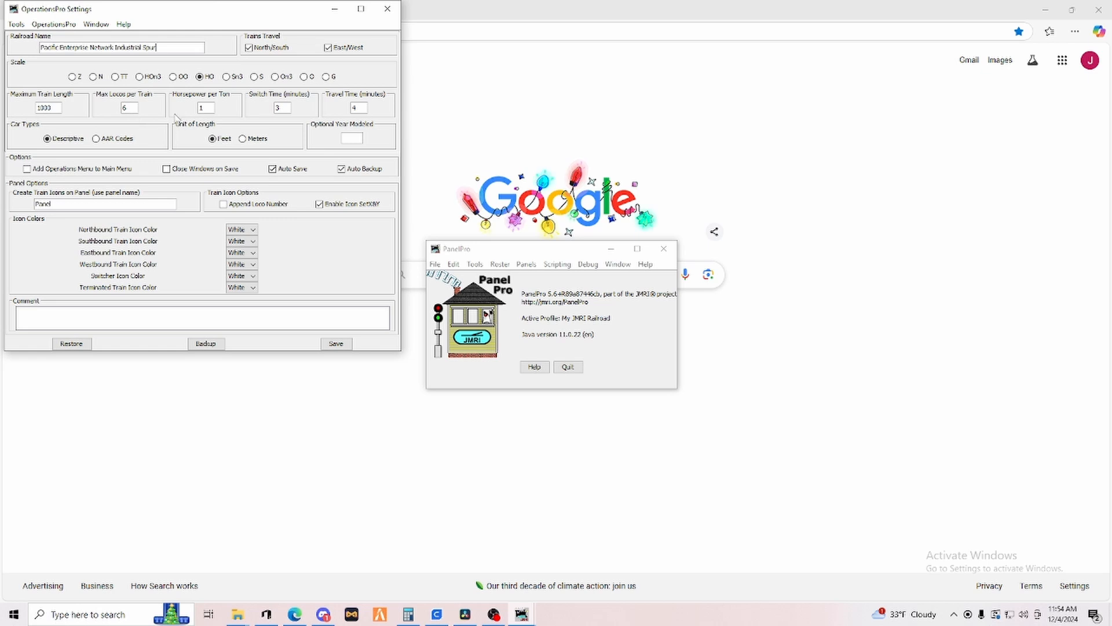
click(93, 77)
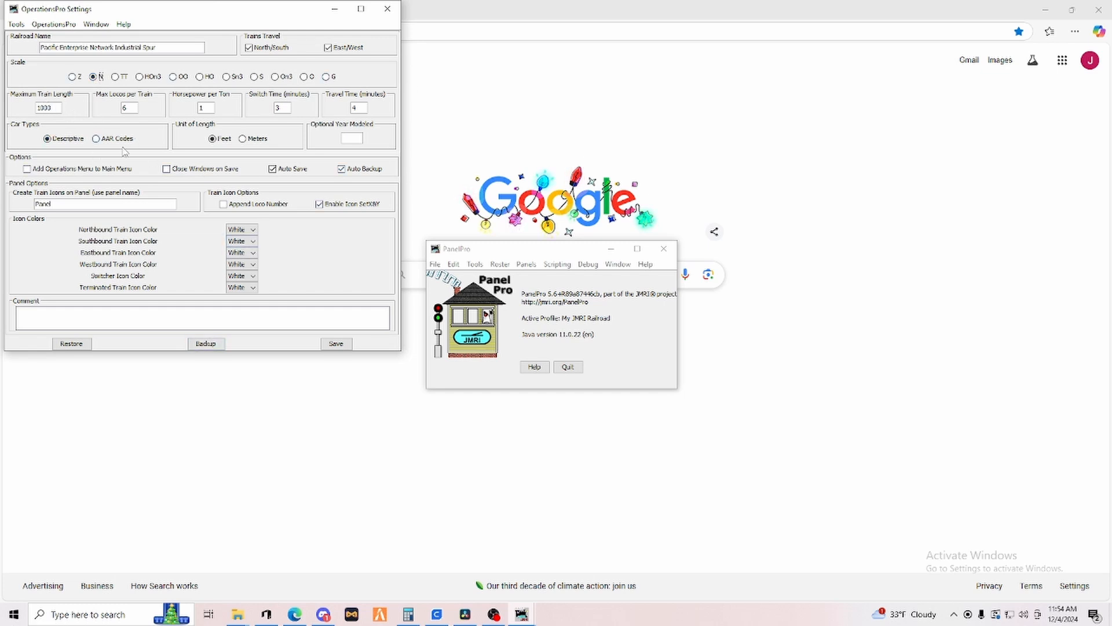
click(56, 107)
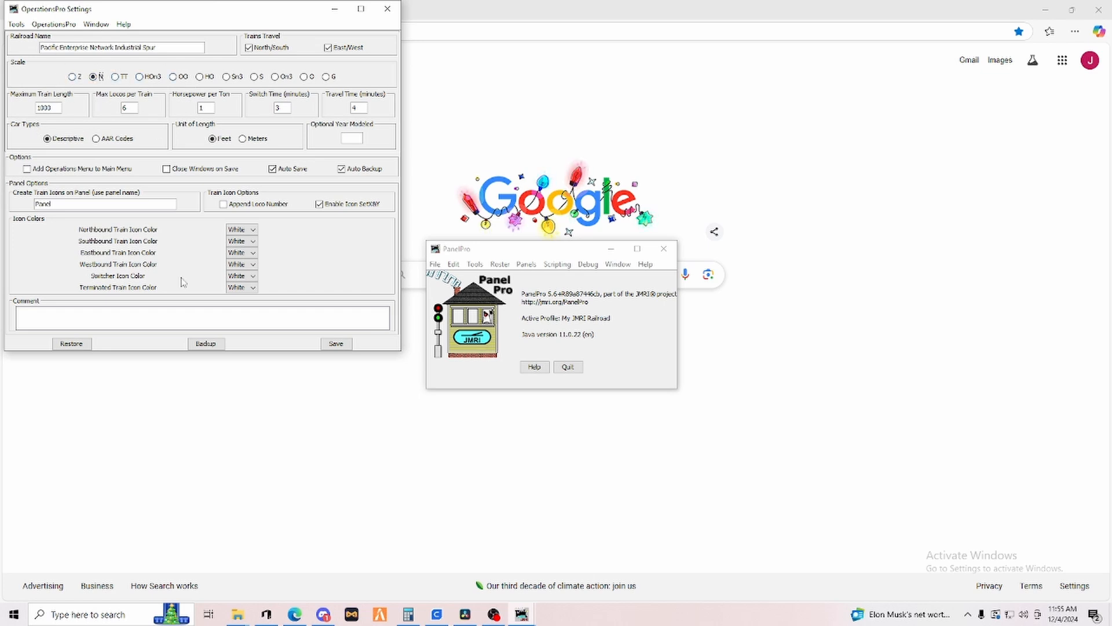
click(335, 345)
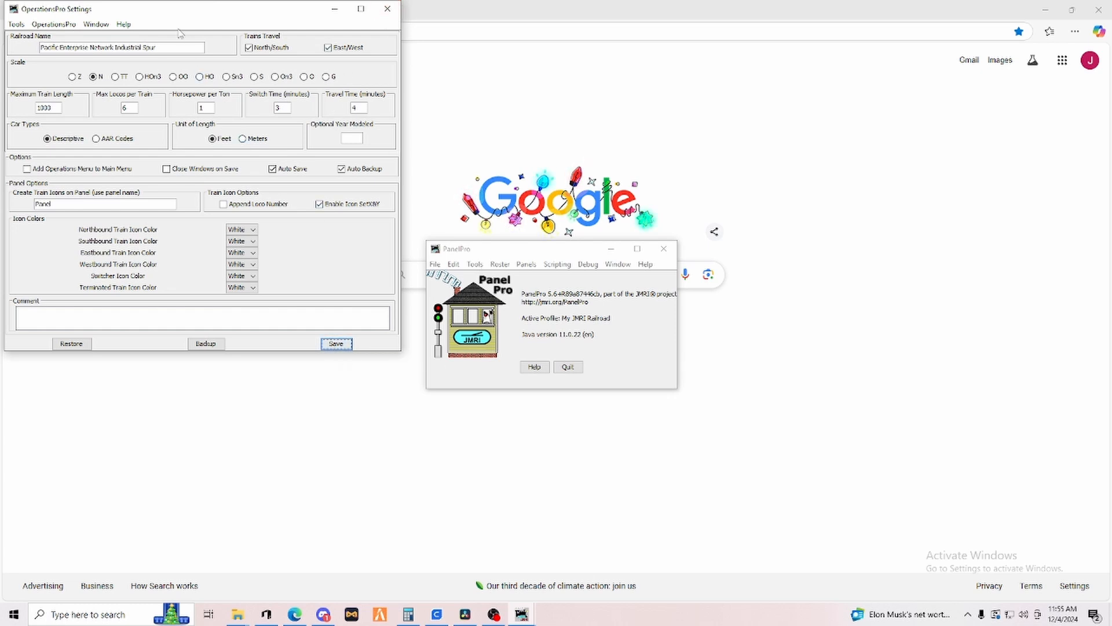
Open the OperationsPro Locations list and add a new location named Yard.
click(475, 265)
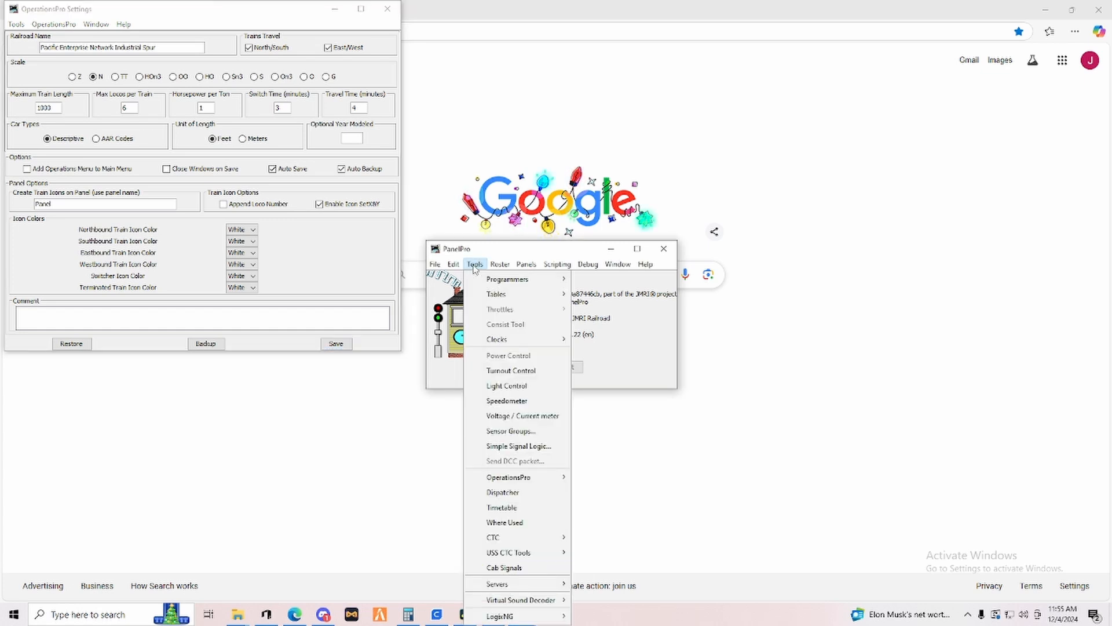
mouse_move(524, 481)
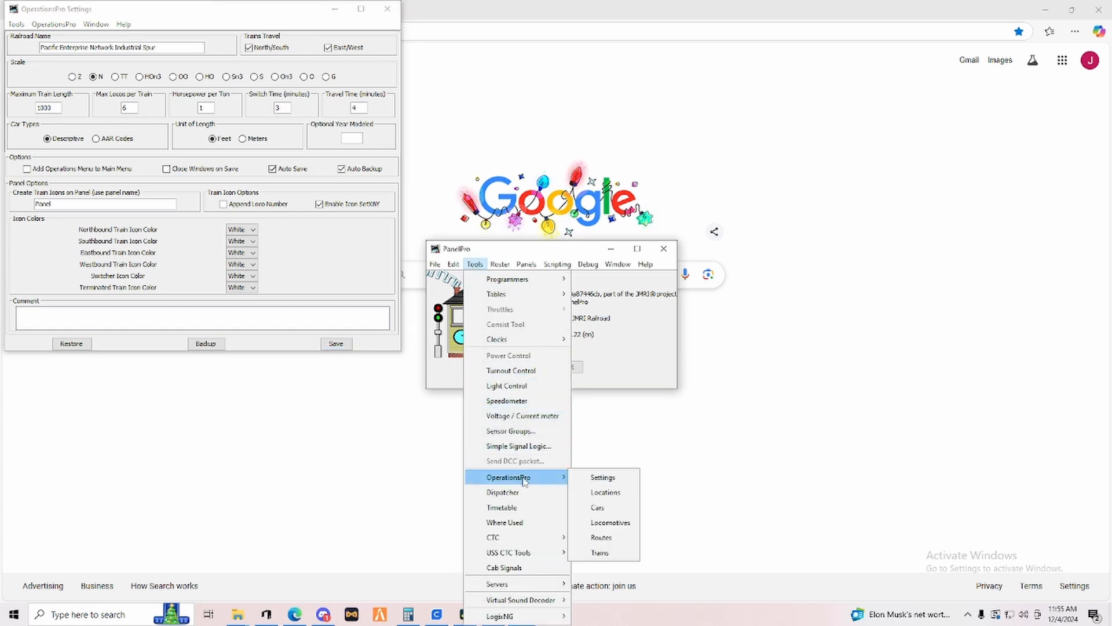
click(607, 493)
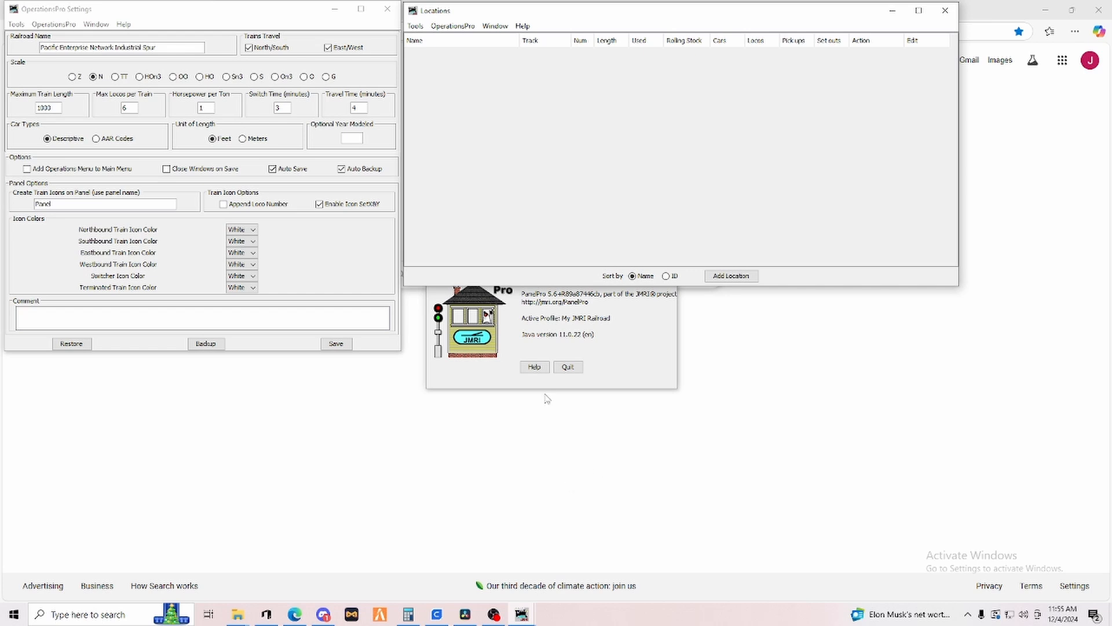
click(731, 276)
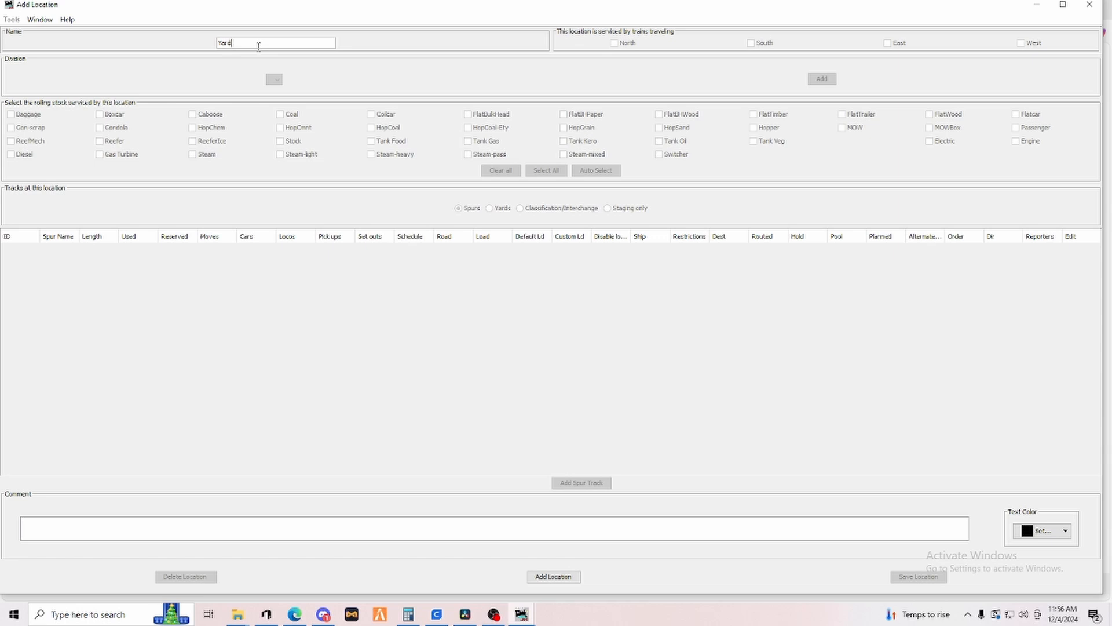
click(549, 576)
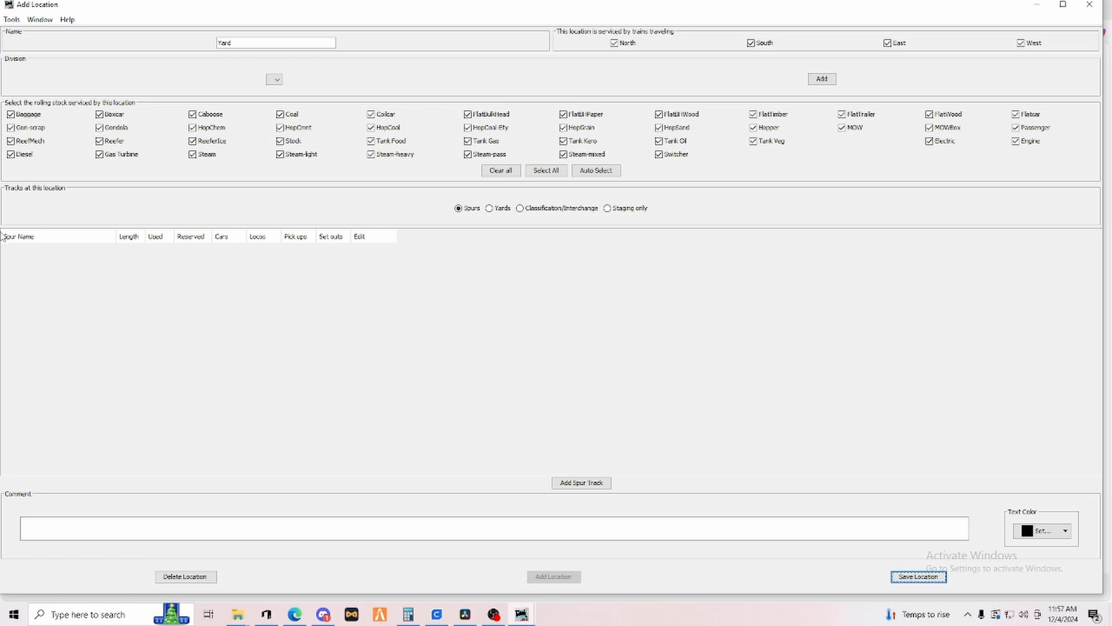
Add a spur track named Track A with a length of 36" to the Yard.
click(579, 486)
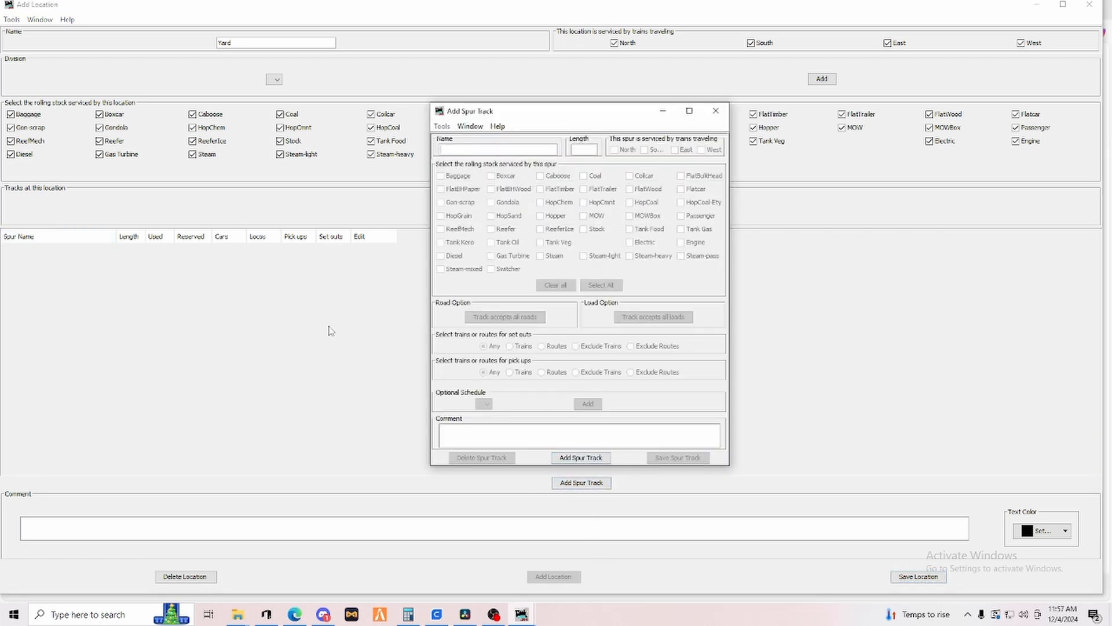
text(Trac)
text(6)
click(574, 458)
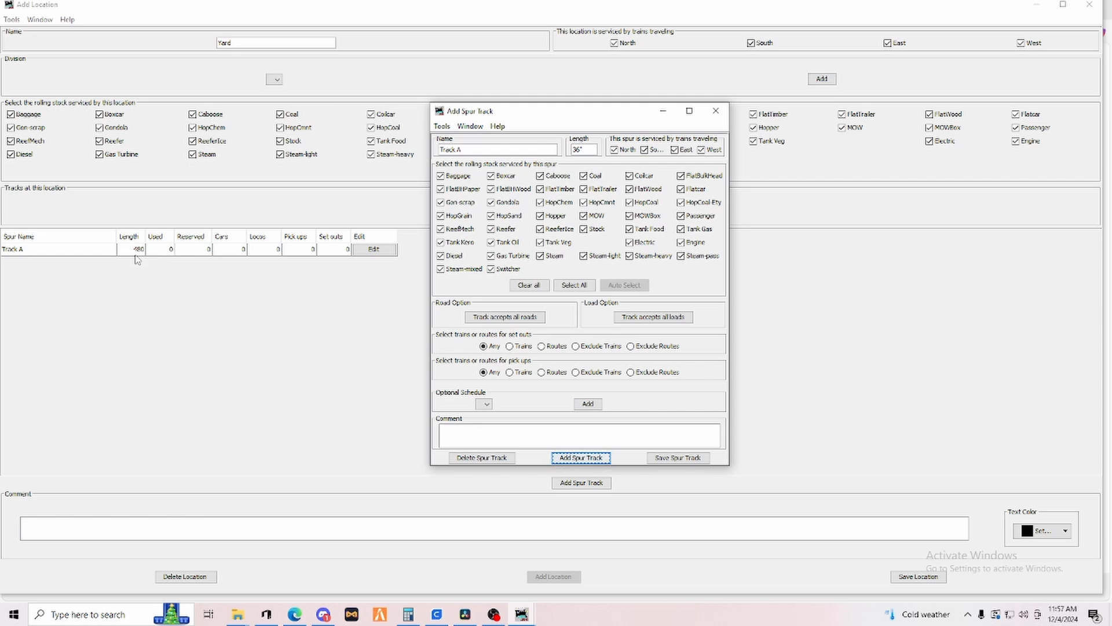
Add a second spur track named Track B with a length of 30".
click(478, 152)
text(B)
key(BackSpace)
key(BackSpace)
text(0)
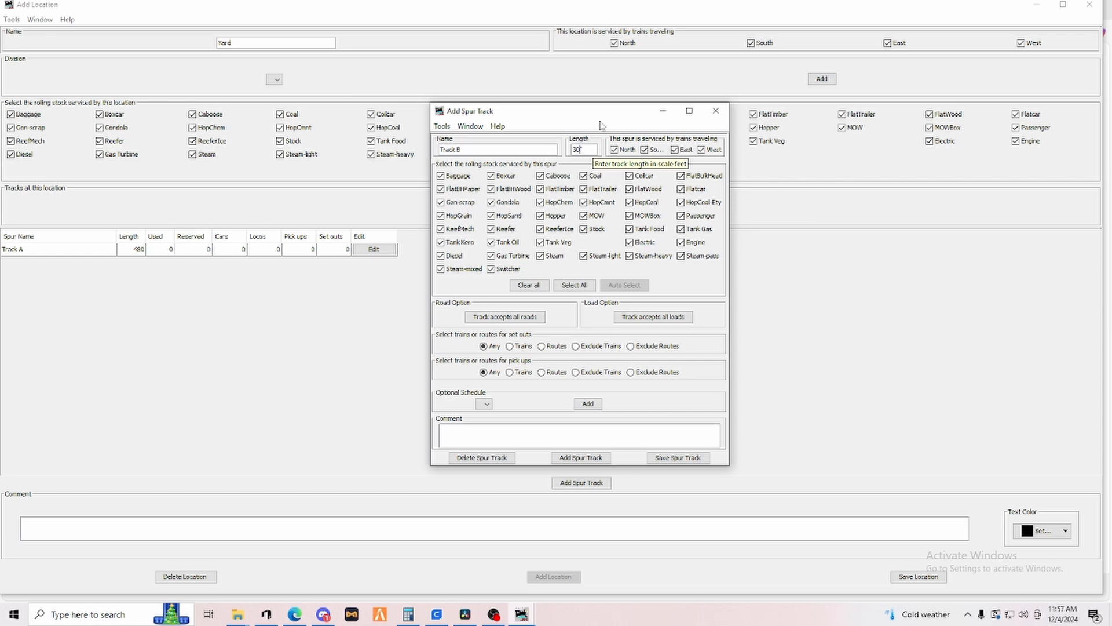
click(577, 458)
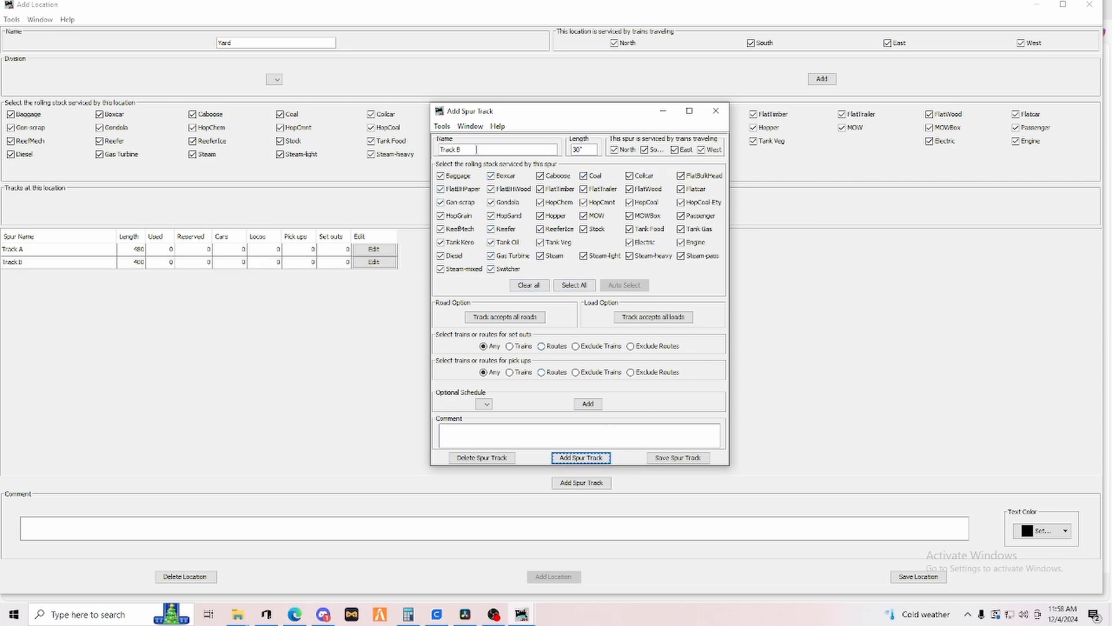
Add a third spur track named Track C with a length of 24".
click(476, 149)
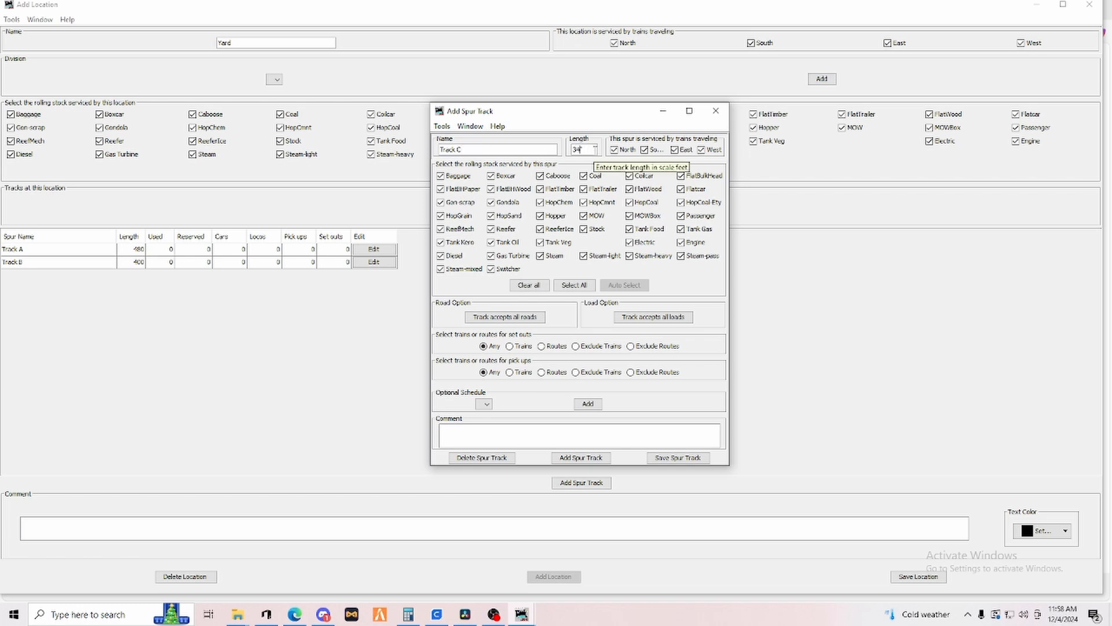
key(BackSpace)
key(BackSpace)
key(BackSpace)
text(24)
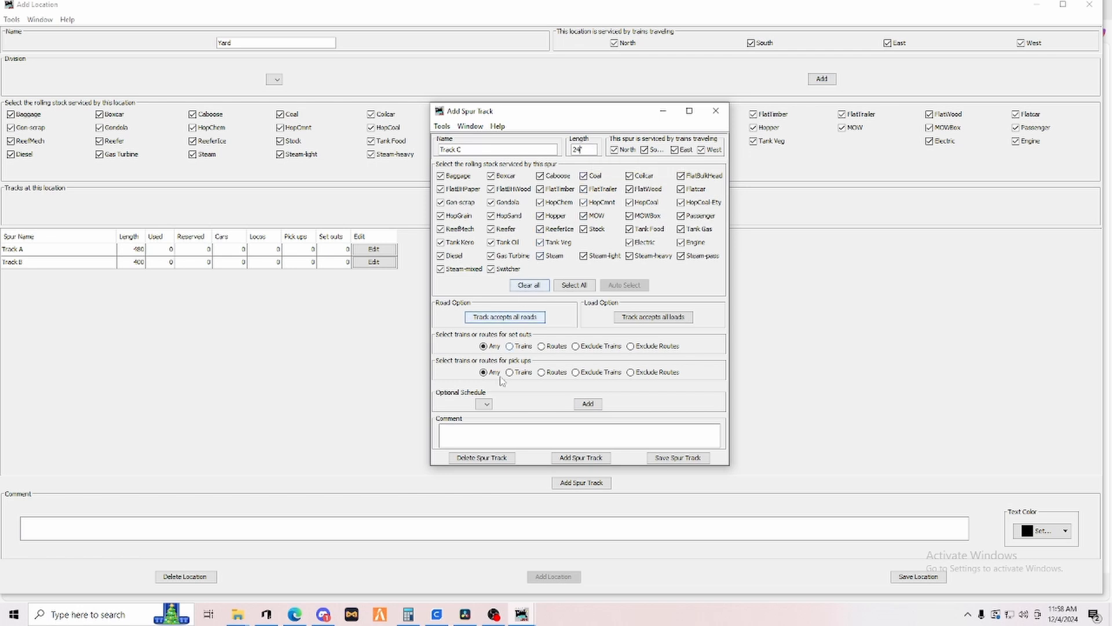
click(581, 458)
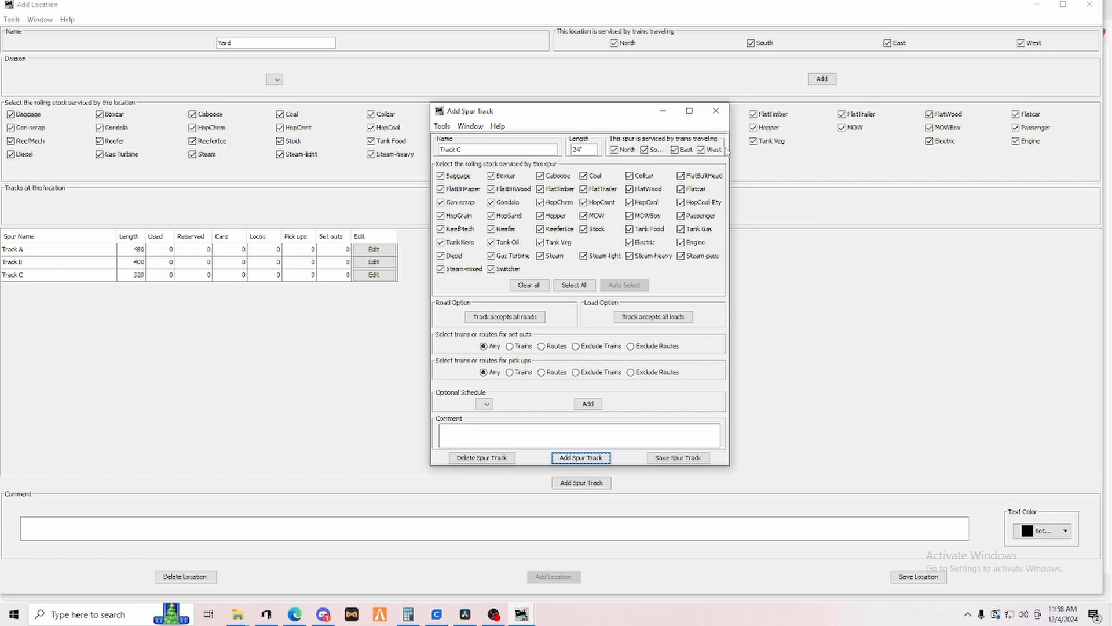
Close the spur track dialog, save the Yard location, and close its window.
click(716, 111)
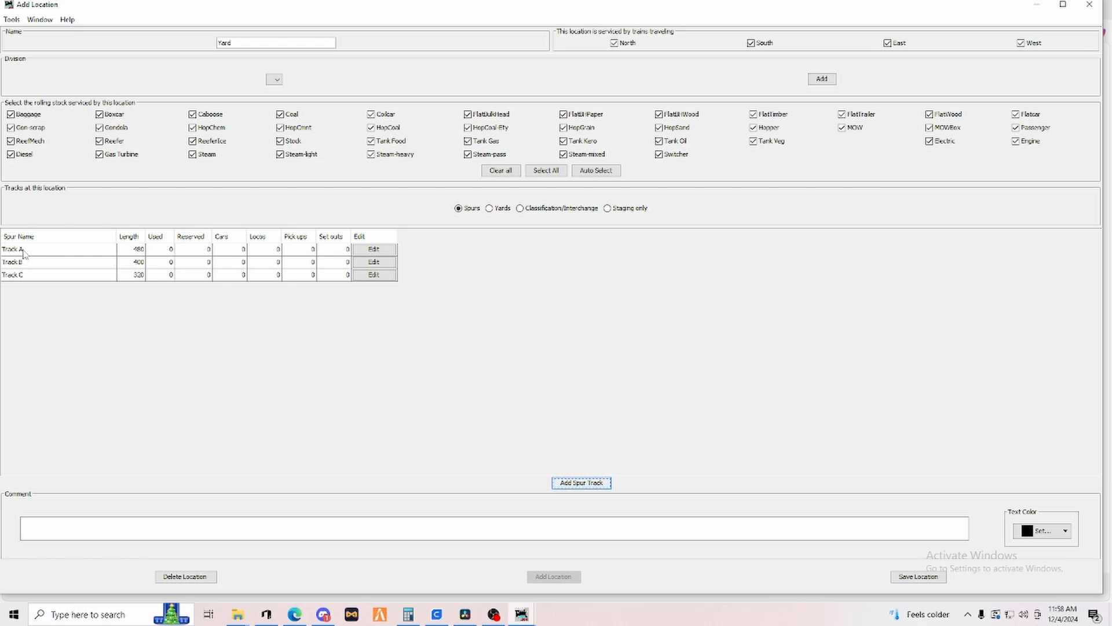
click(925, 581)
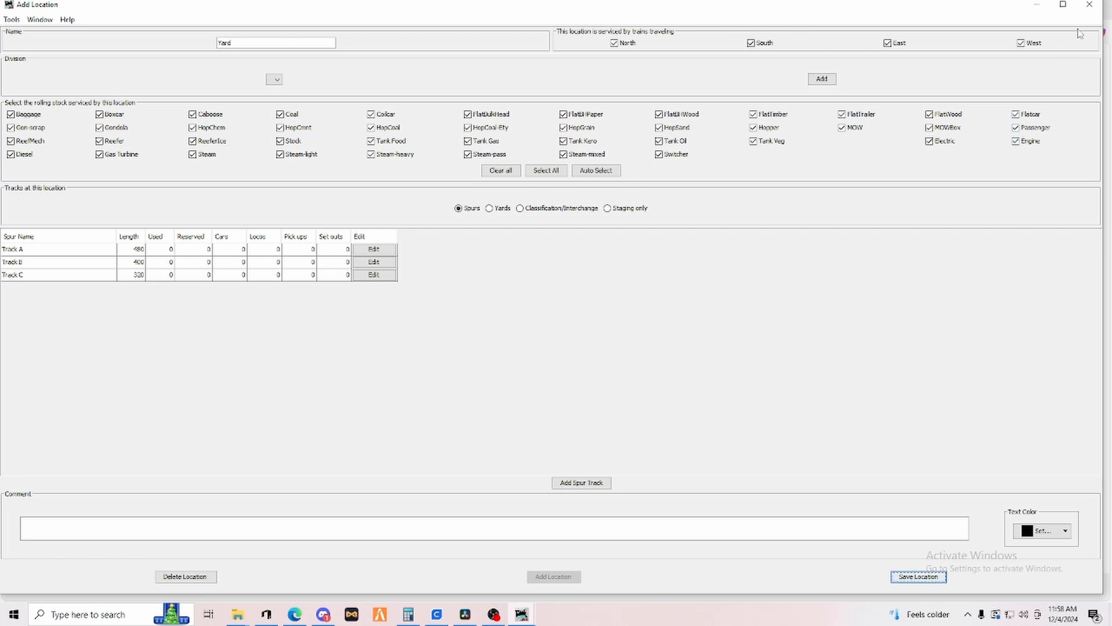
click(1089, 5)
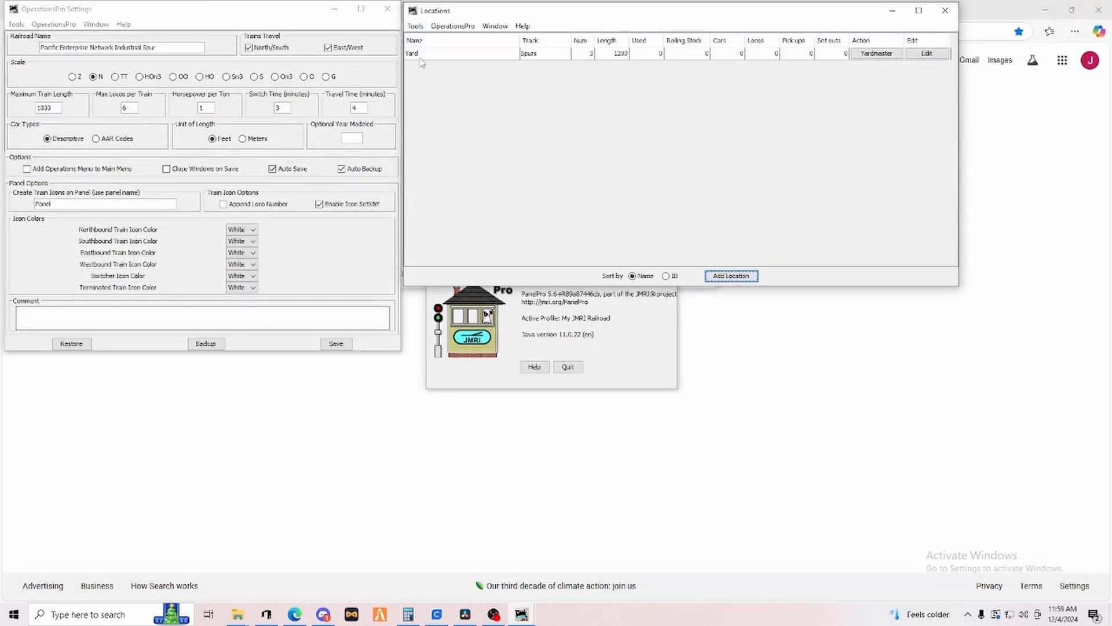
Add a new location named Oil Refinery.
click(731, 276)
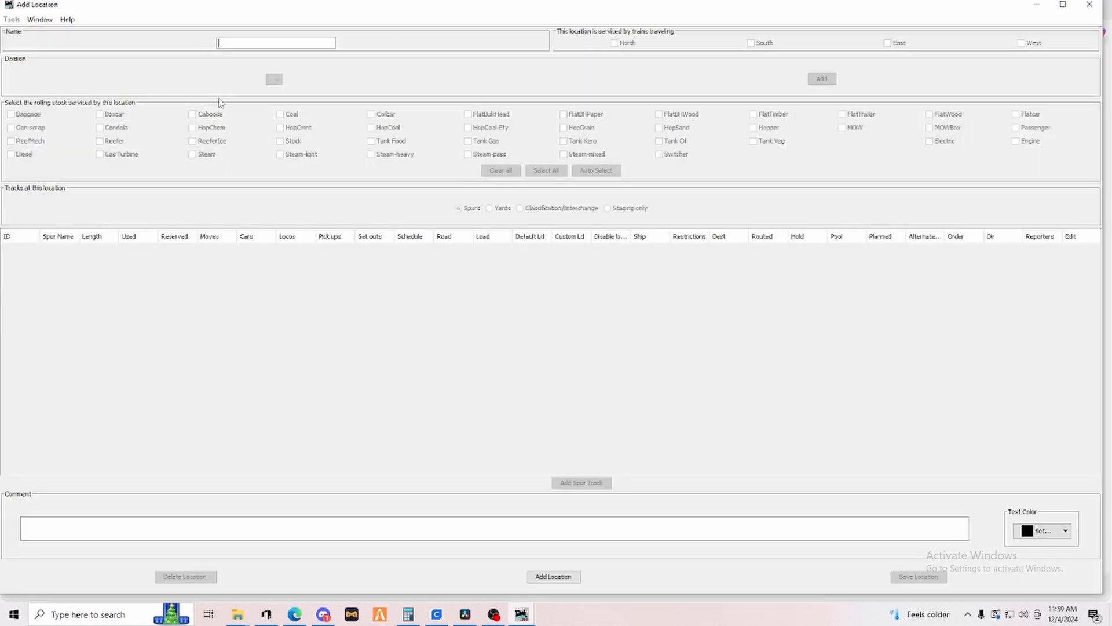
text(Oil Refinery)
click(549, 577)
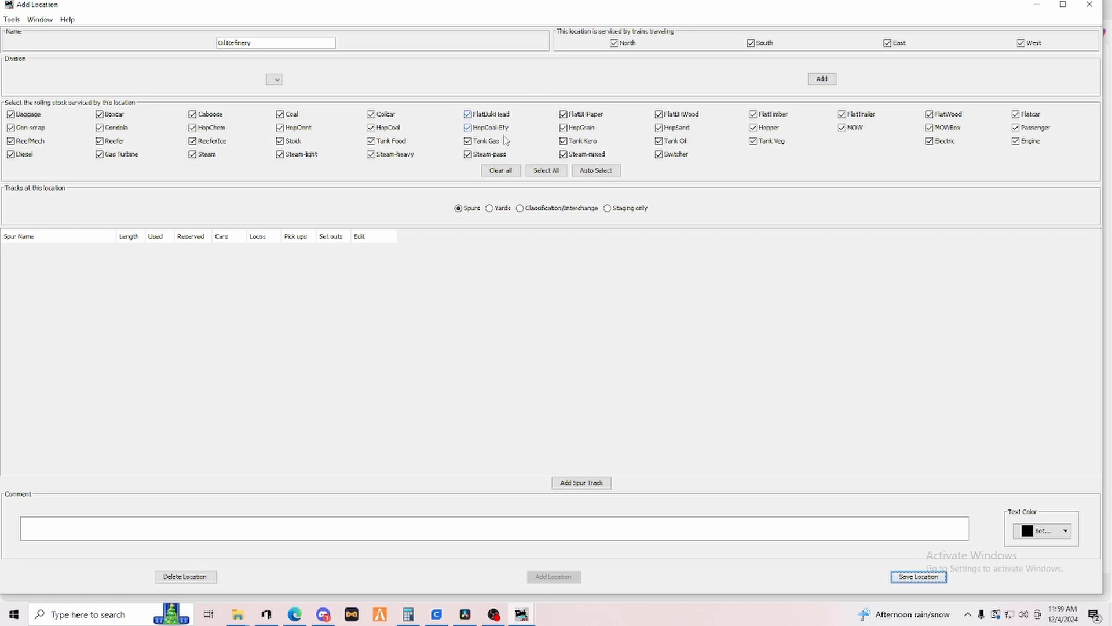
Clear all serviced rolling stock types at the Oil Refinery and allow only Tank Oil.
click(501, 171)
click(659, 140)
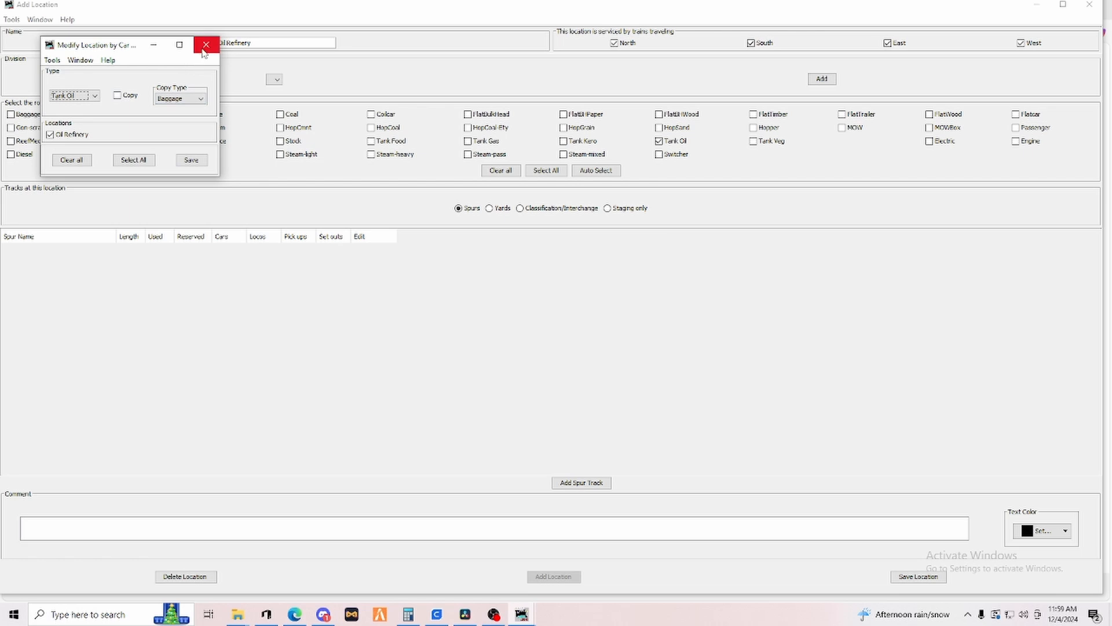
click(206, 45)
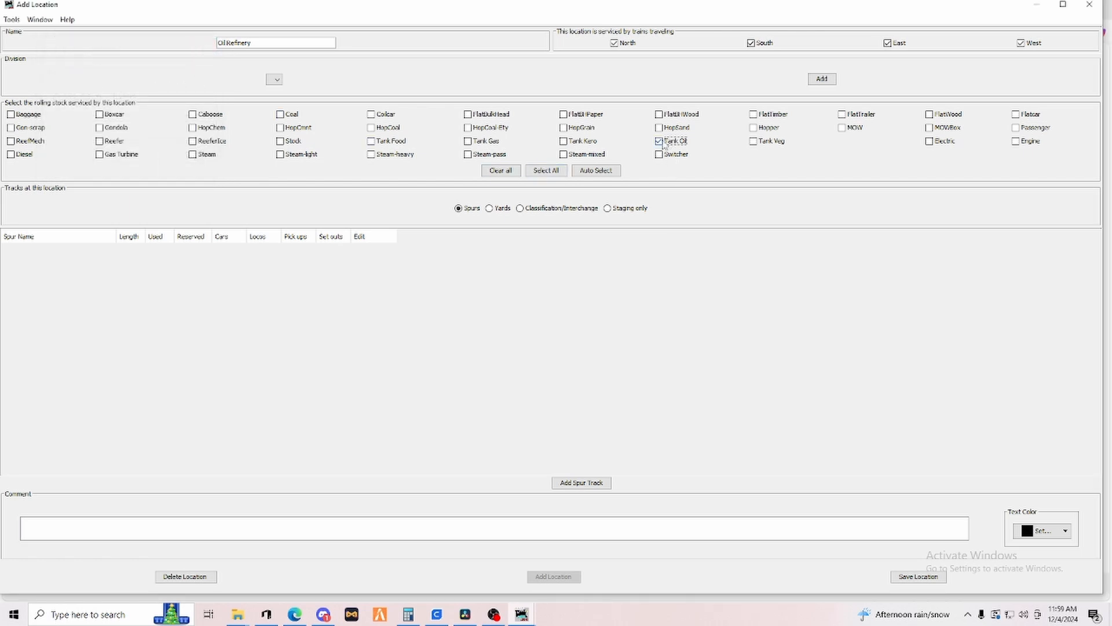
key(shift+Tab)
Add a spur track named Track 1 with a length of 200 to the Oil Refinery.
click(581, 483)
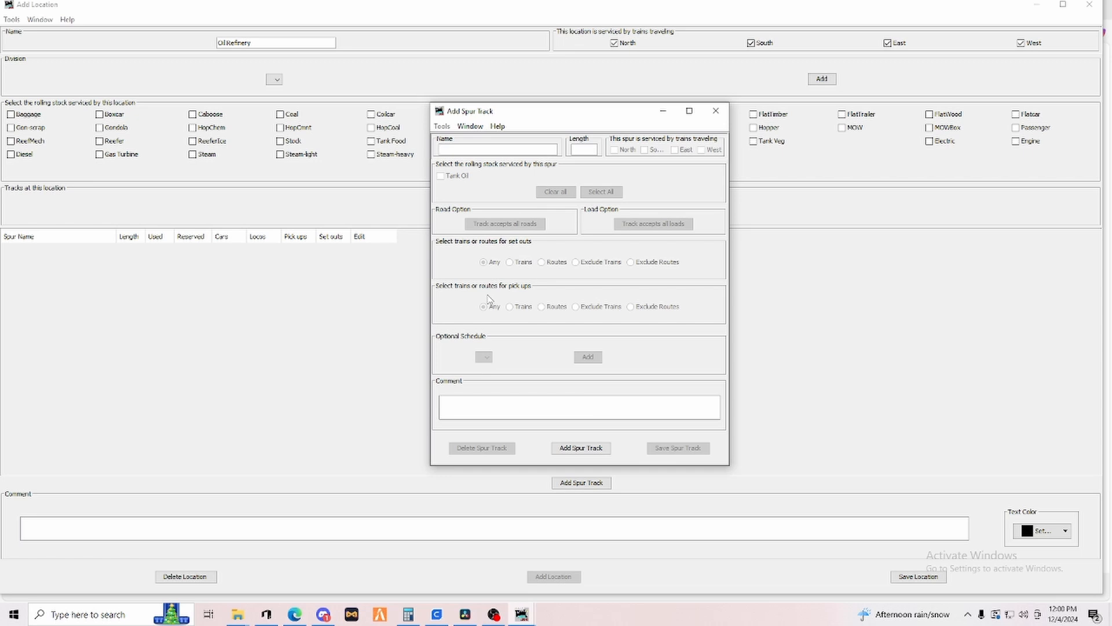
text(Tack 1)
key(BackSpace)
key(BackSpace)
key(BackSpace)
key(BackSpace)
text(rack 1)
key(Tab)
text(20)
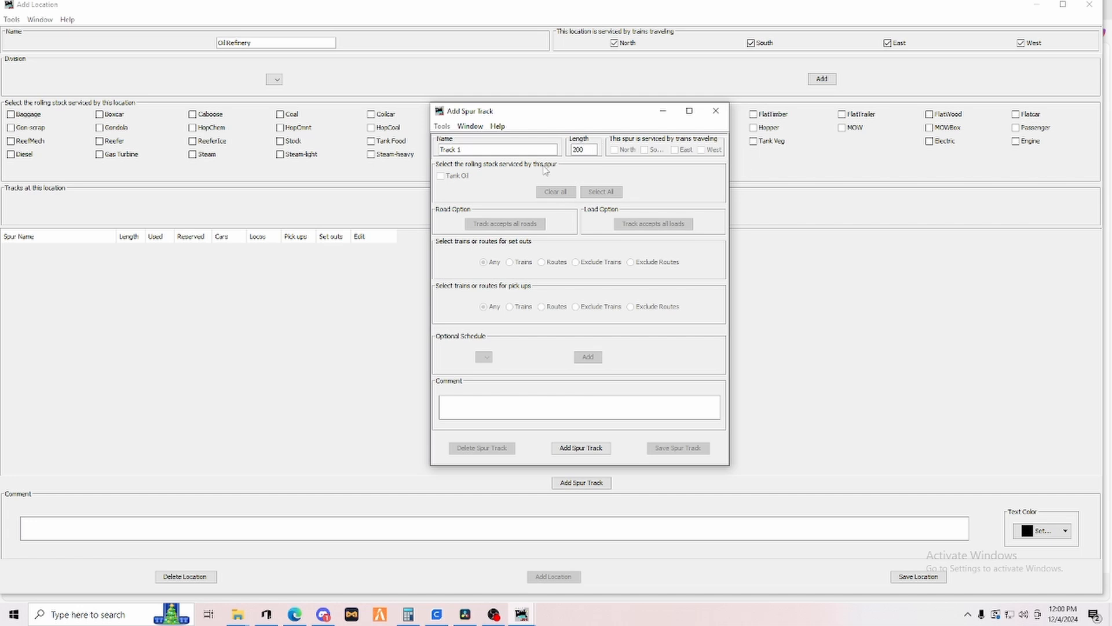
click(581, 448)
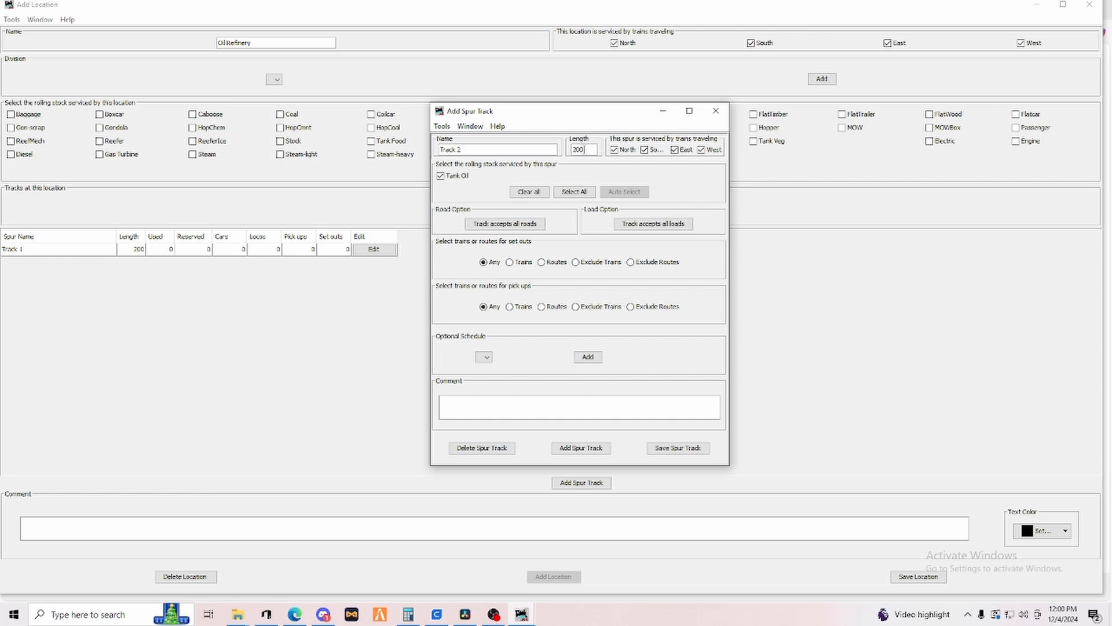
Add a second spur track named Track 2 with a length of 150.
key(BackSpace)
key(BackSpace)
key(BackSpace)
click(578, 449)
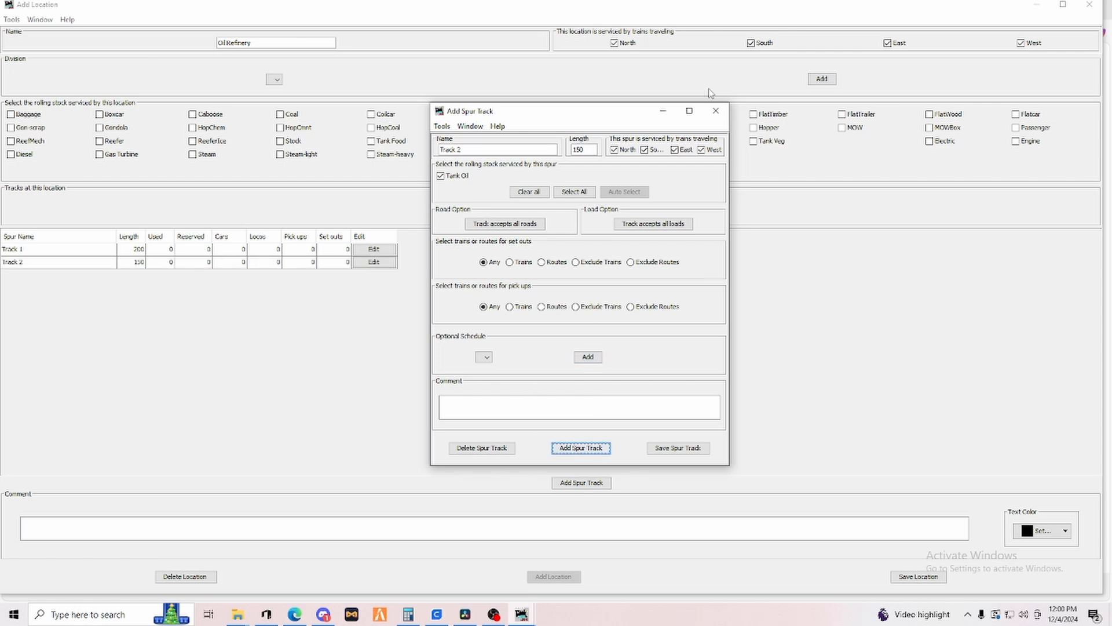
Close the spur track dialog and save the Oil Refinery location.
click(716, 111)
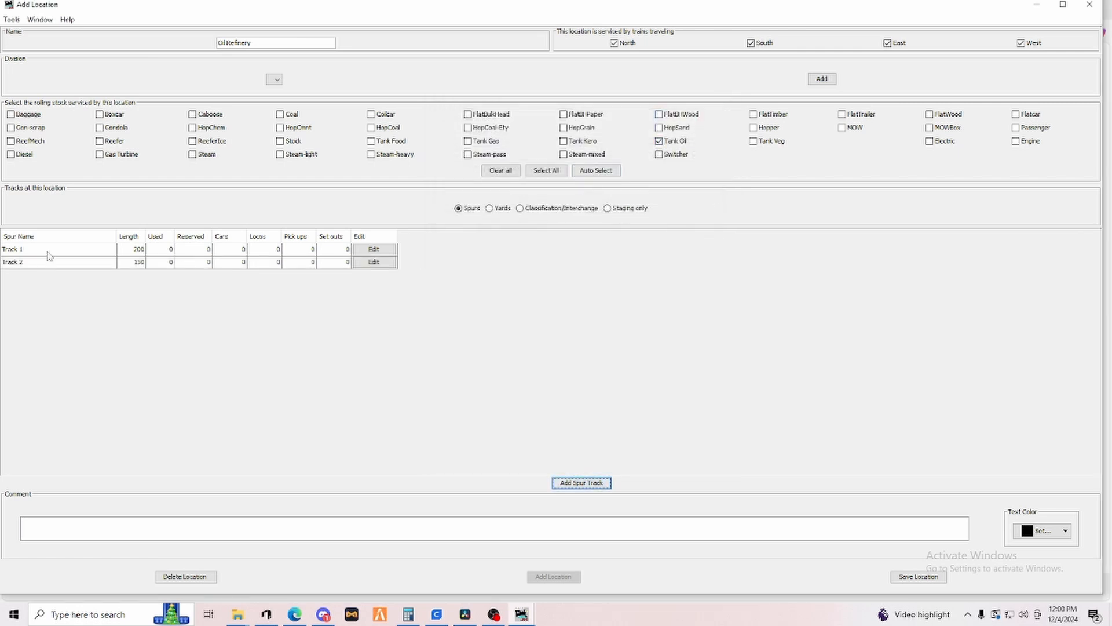
click(250, 42)
click(924, 577)
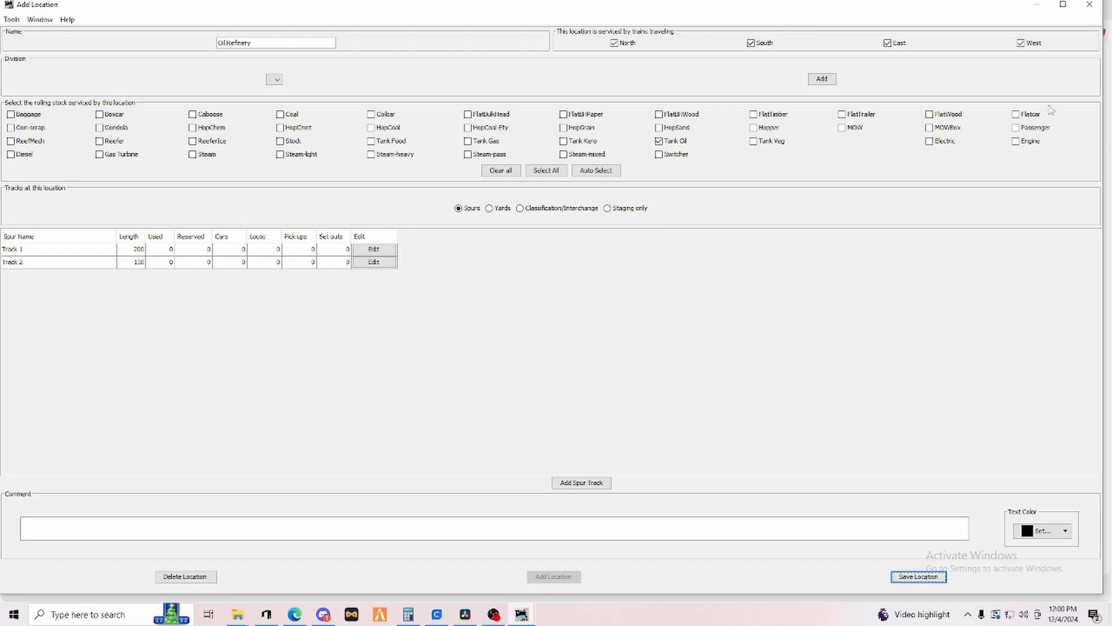
Close the Oil Refinery window and create a new location named Team Track.
click(1089, 7)
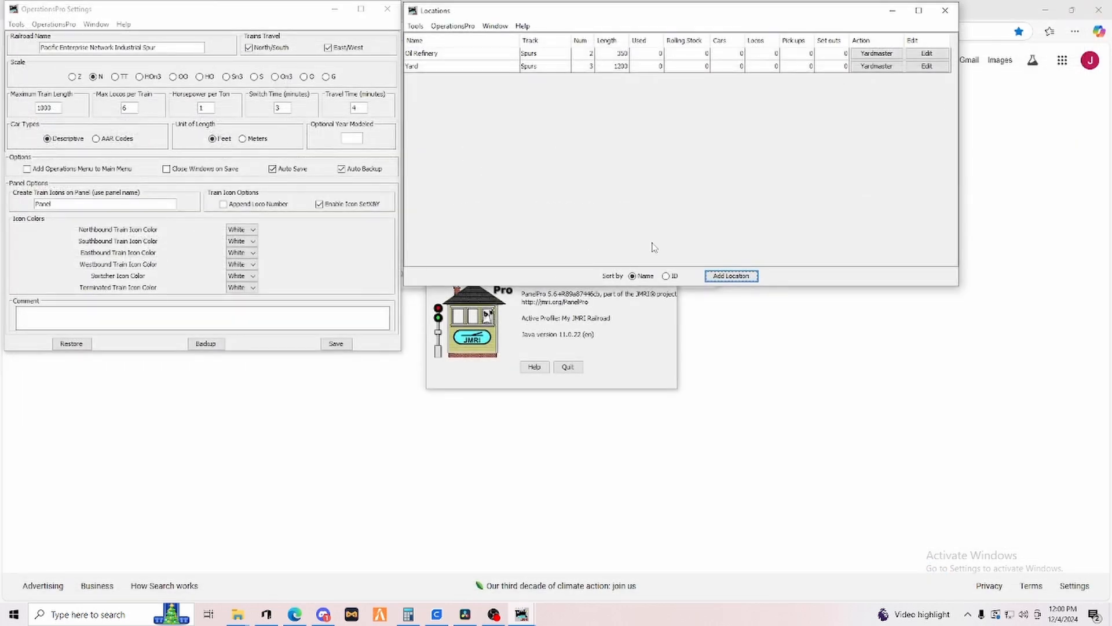
click(731, 277)
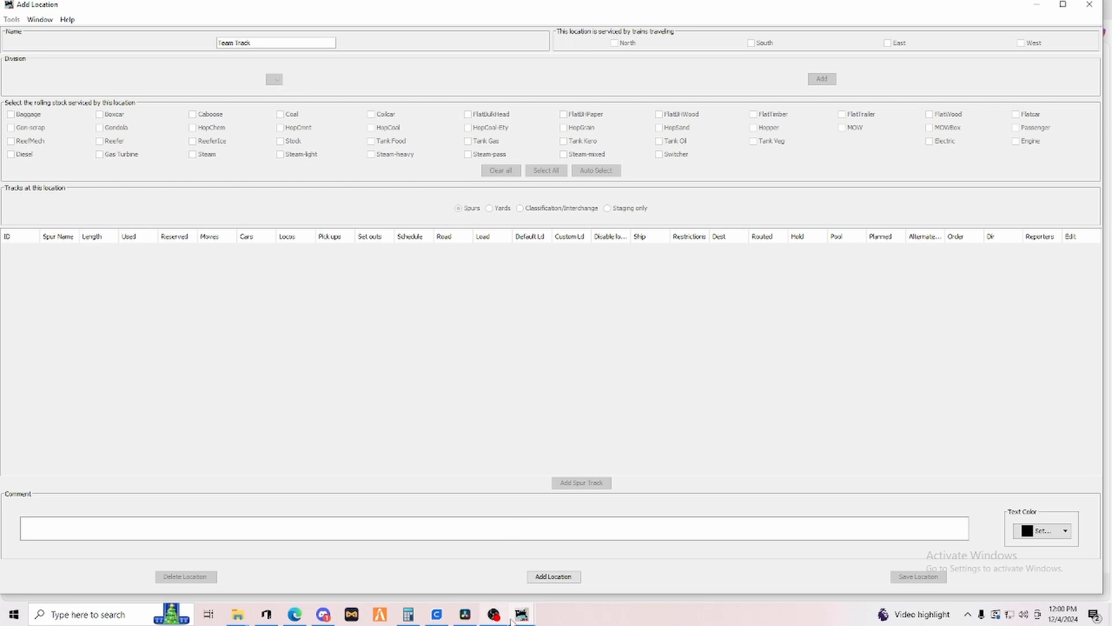
click(559, 582)
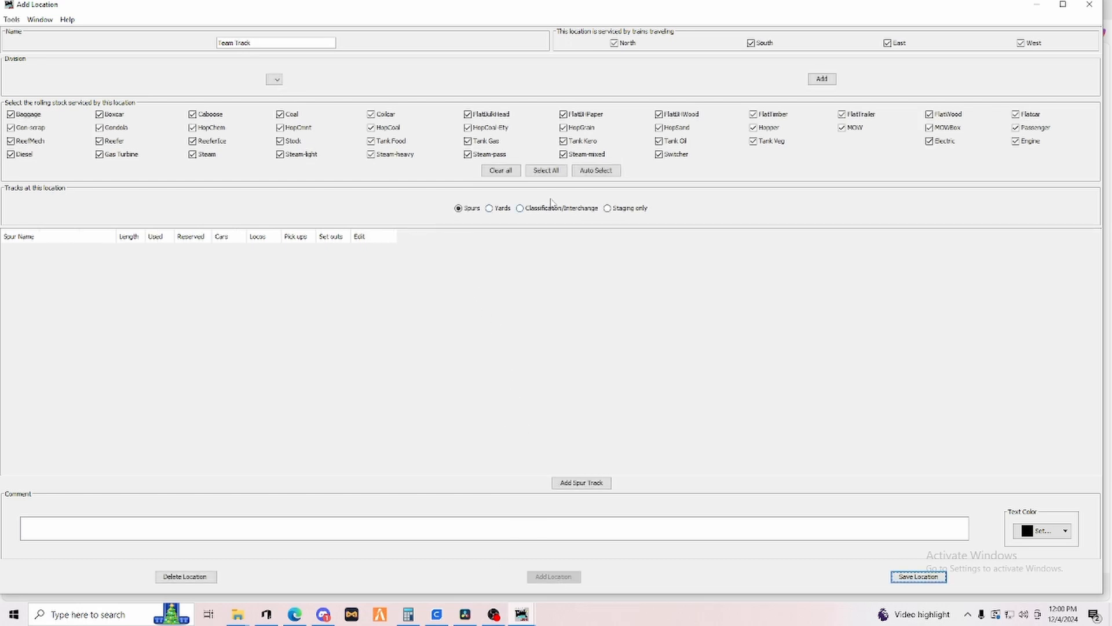
Clear all serviced rolling stock types at Team Track and allow only Boxcar, Reefer and Flatcar.
click(498, 175)
click(100, 115)
click(210, 42)
click(100, 143)
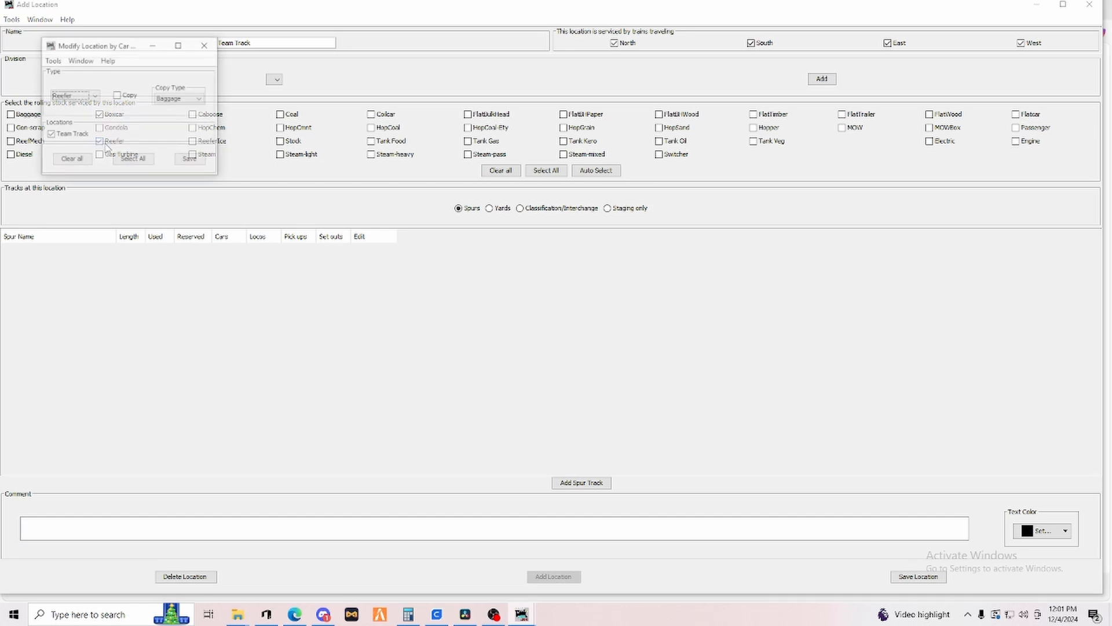
click(204, 46)
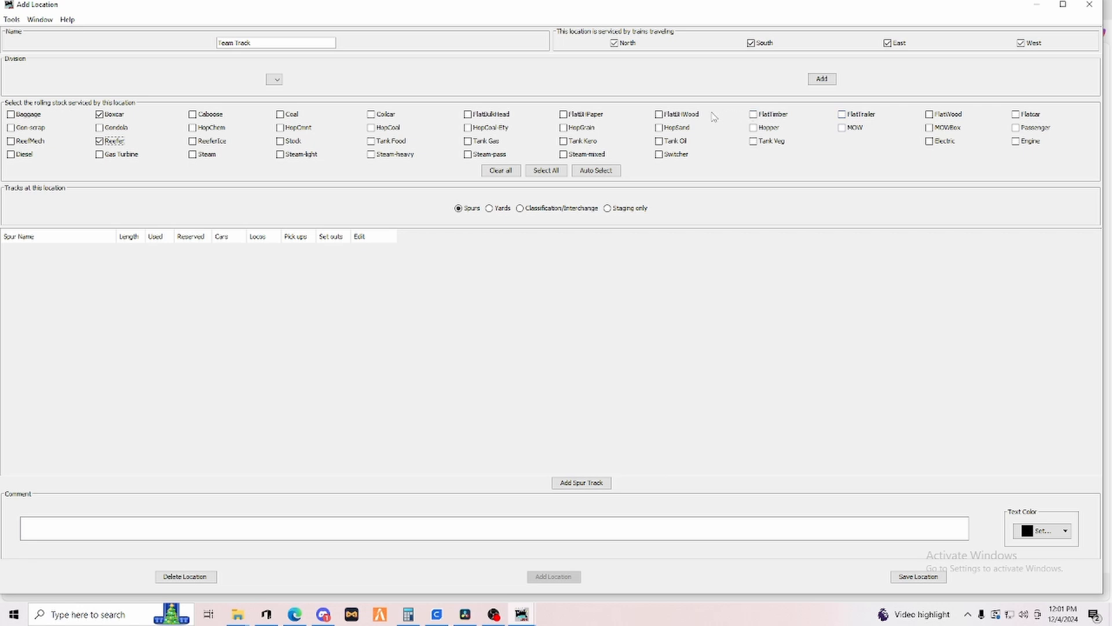
click(1016, 115)
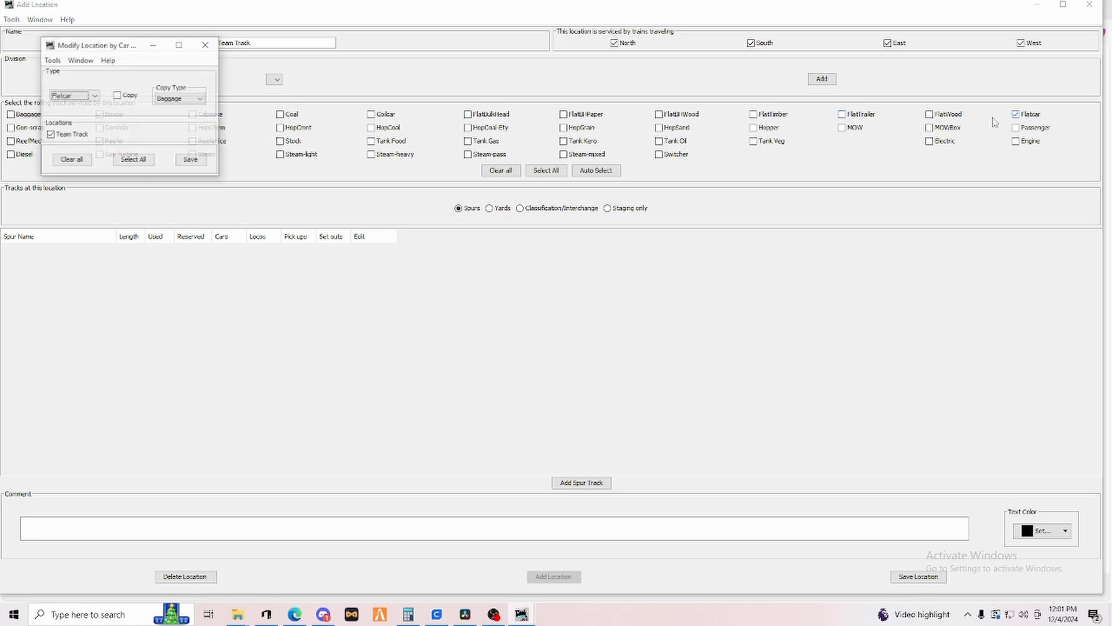
click(205, 45)
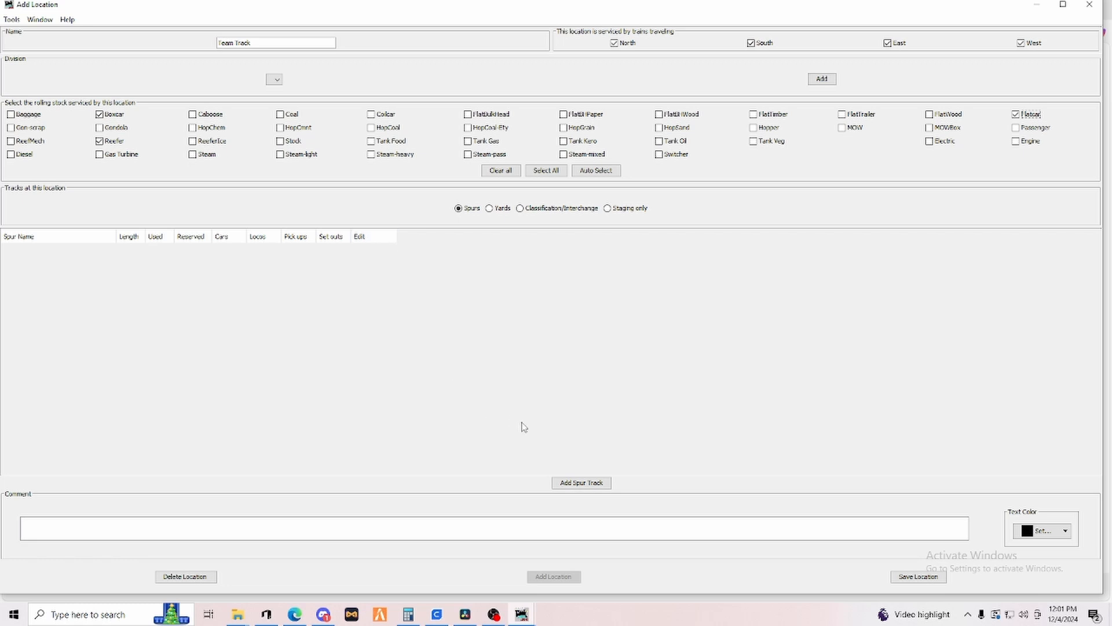
Add a spur track named Team Track with a length of 250 and close the spur dialog.
click(557, 483)
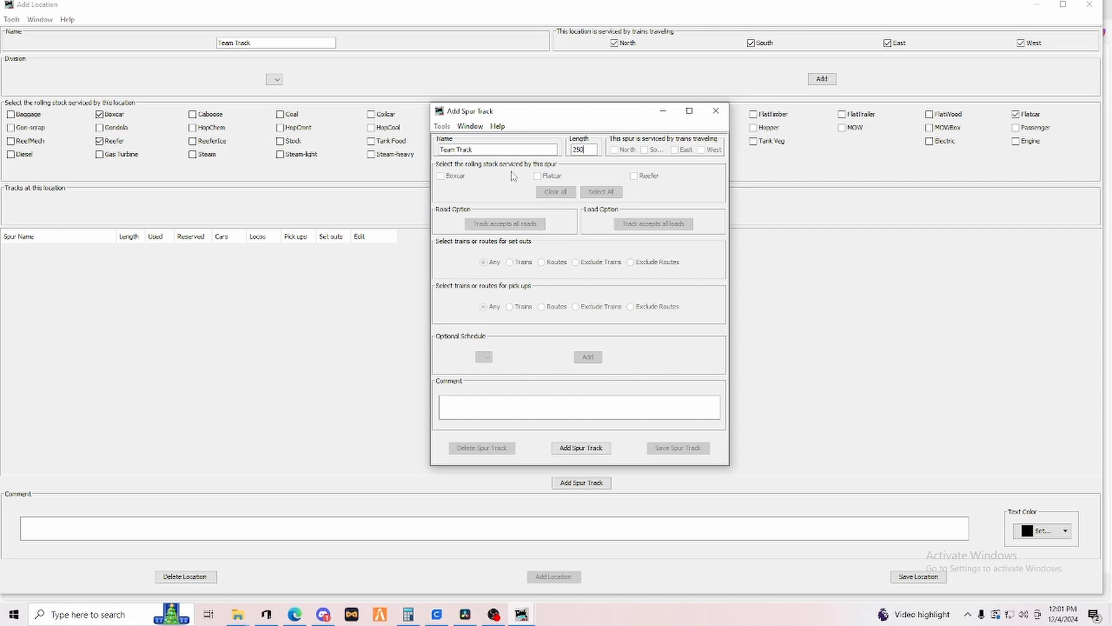
click(581, 447)
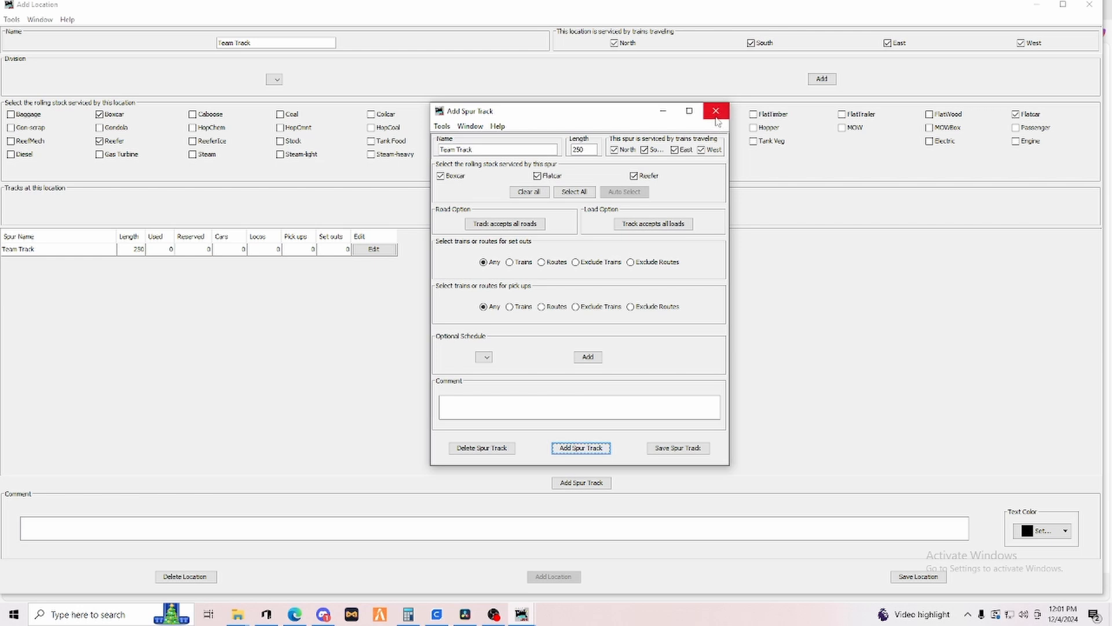
click(716, 110)
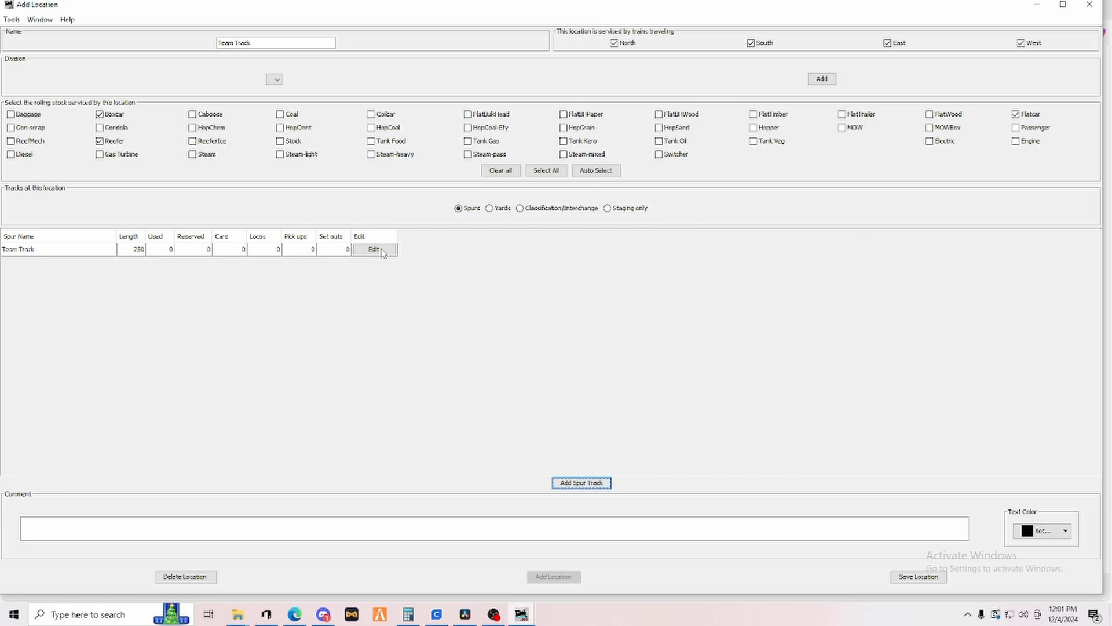
Edit the Team Track spur, renaming it Dock with a length of 150, and save it.
click(382, 250)
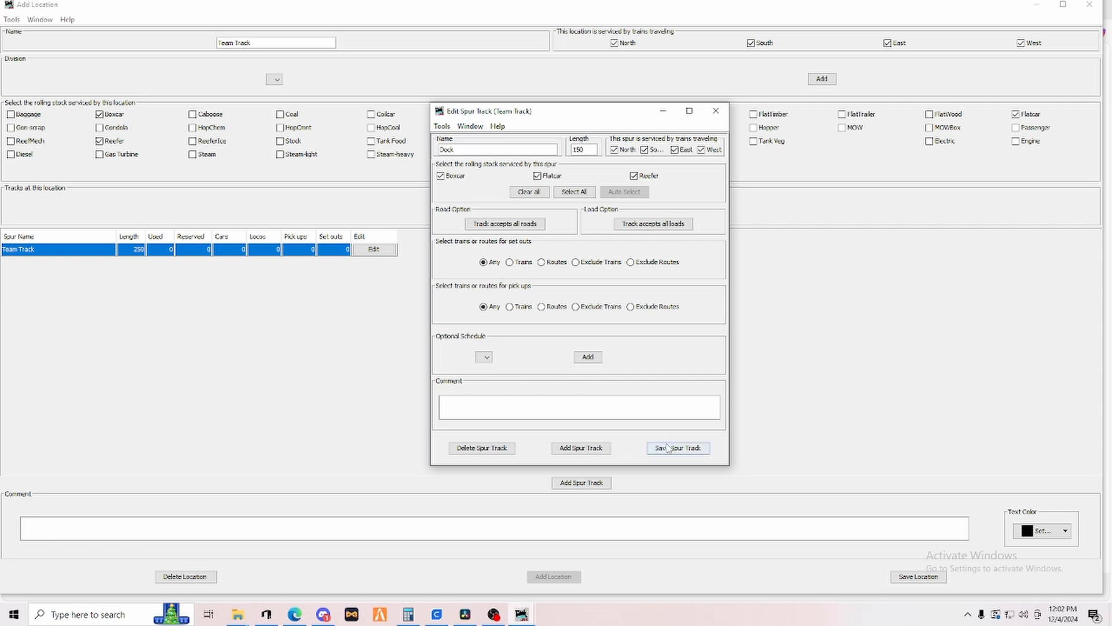
click(678, 447)
Add a second spur named Unloading with a length of 100.
click(497, 154)
click(582, 450)
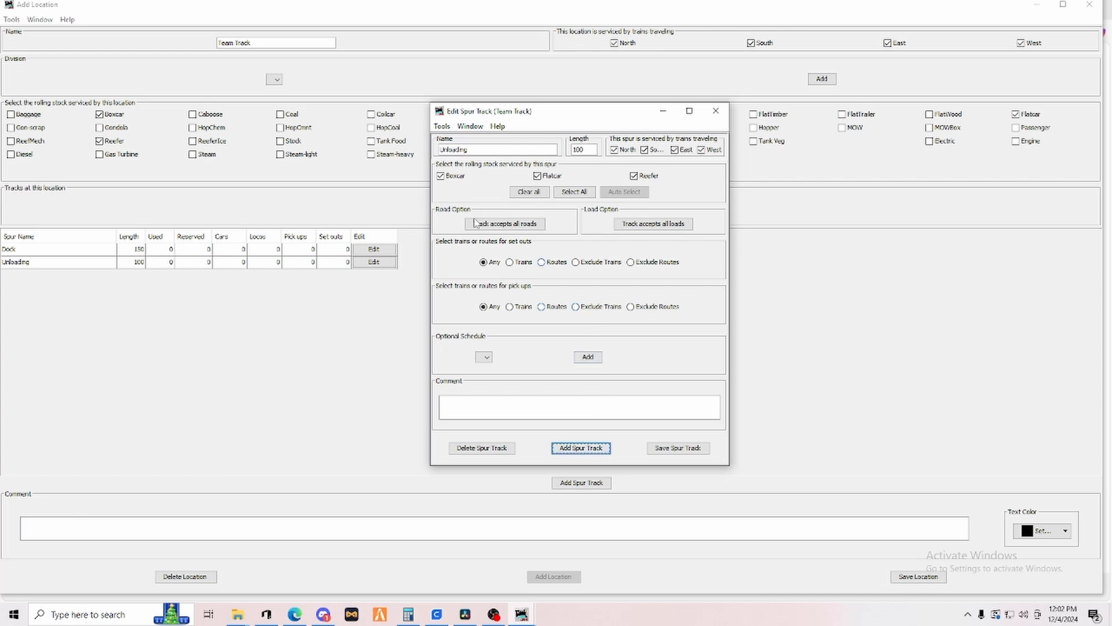
Restrict the Unloading spur to Flatcar only, save it and close the spur dialog.
click(441, 176)
click(634, 176)
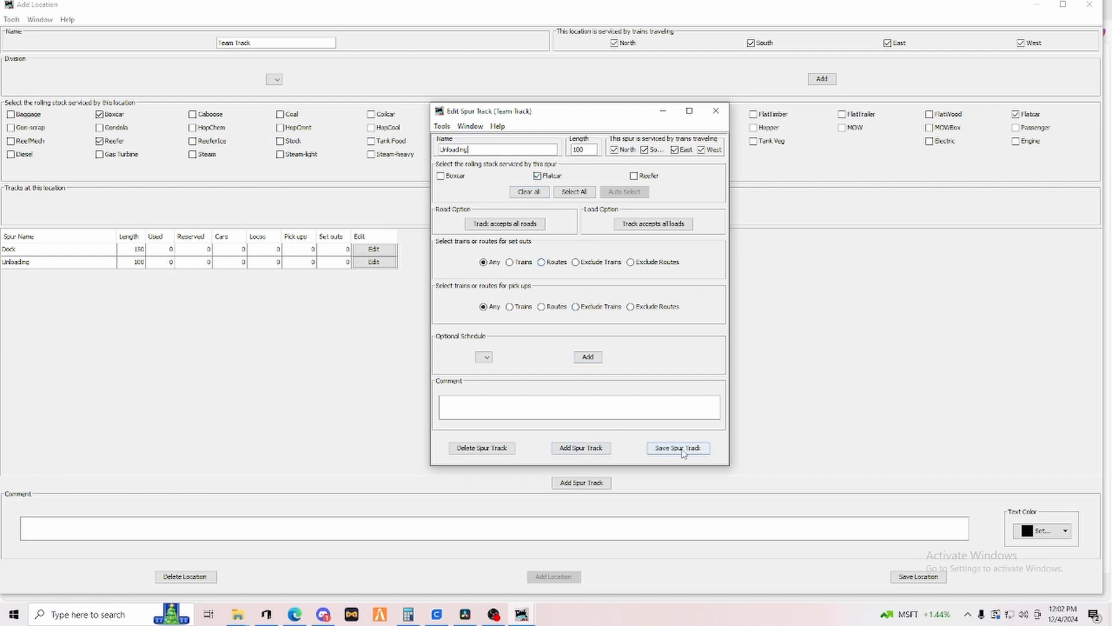
click(679, 448)
click(716, 111)
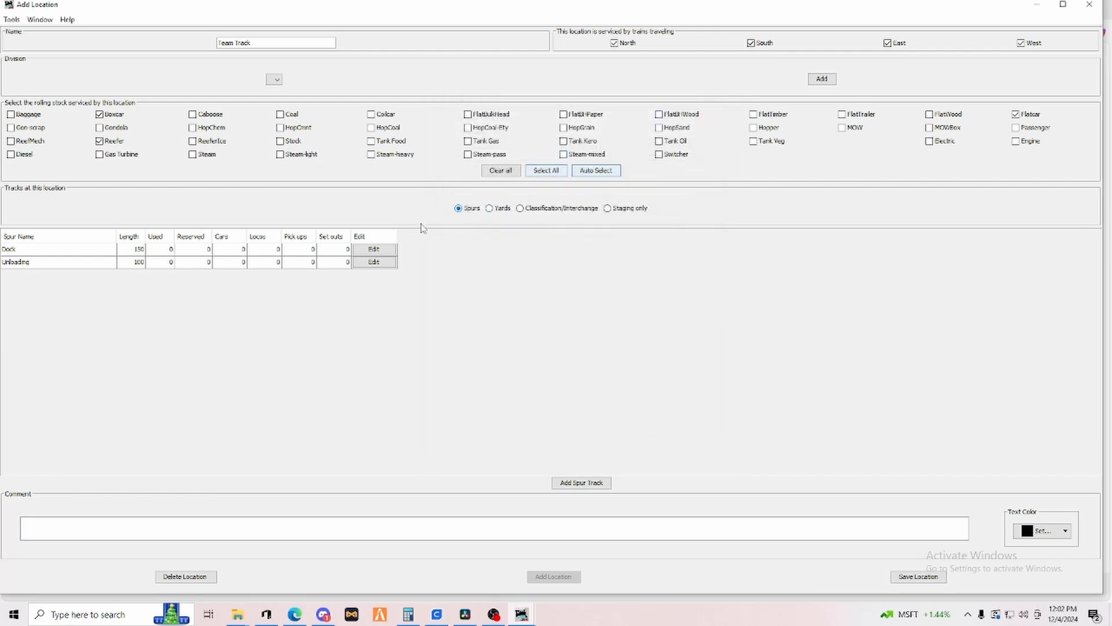
Limit the Dock spur to Boxcar and Reefer, then save and close the Team Track location.
click(376, 249)
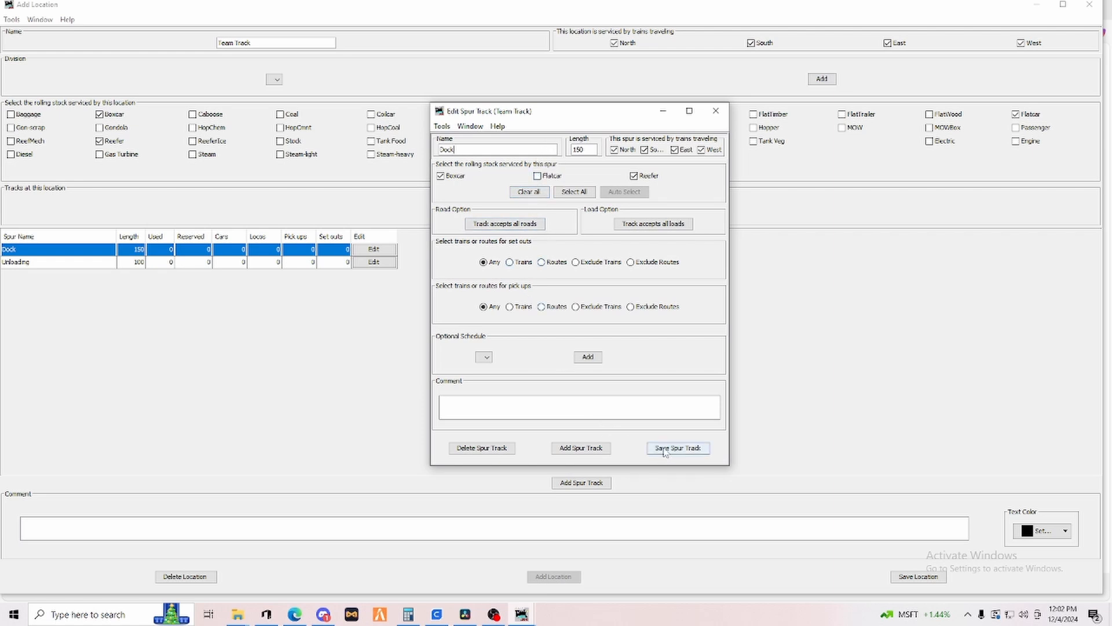
click(716, 111)
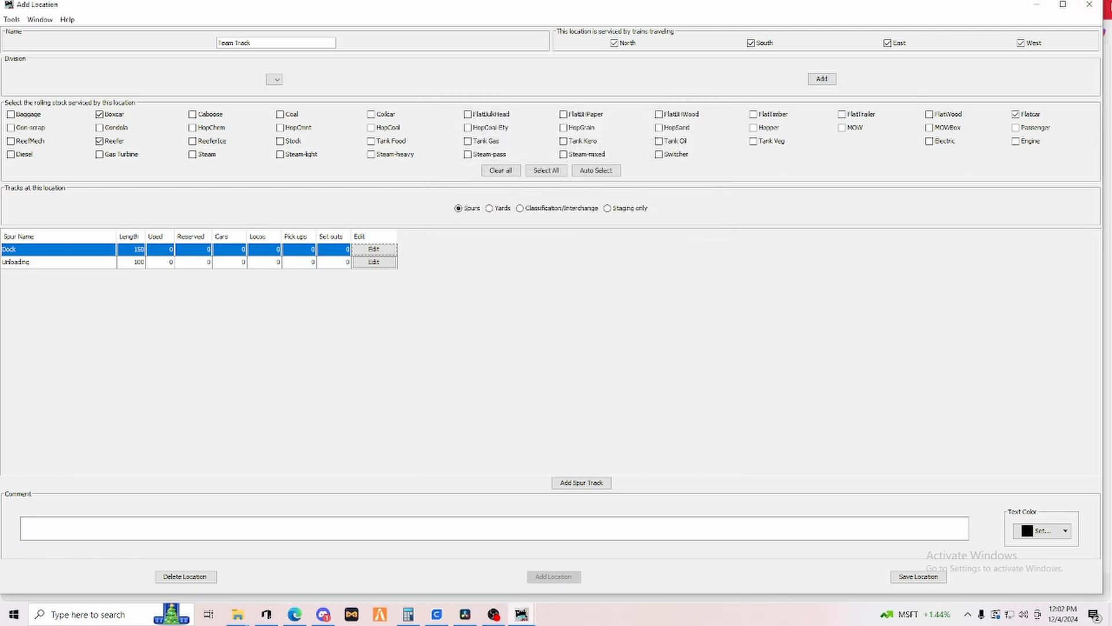
click(927, 576)
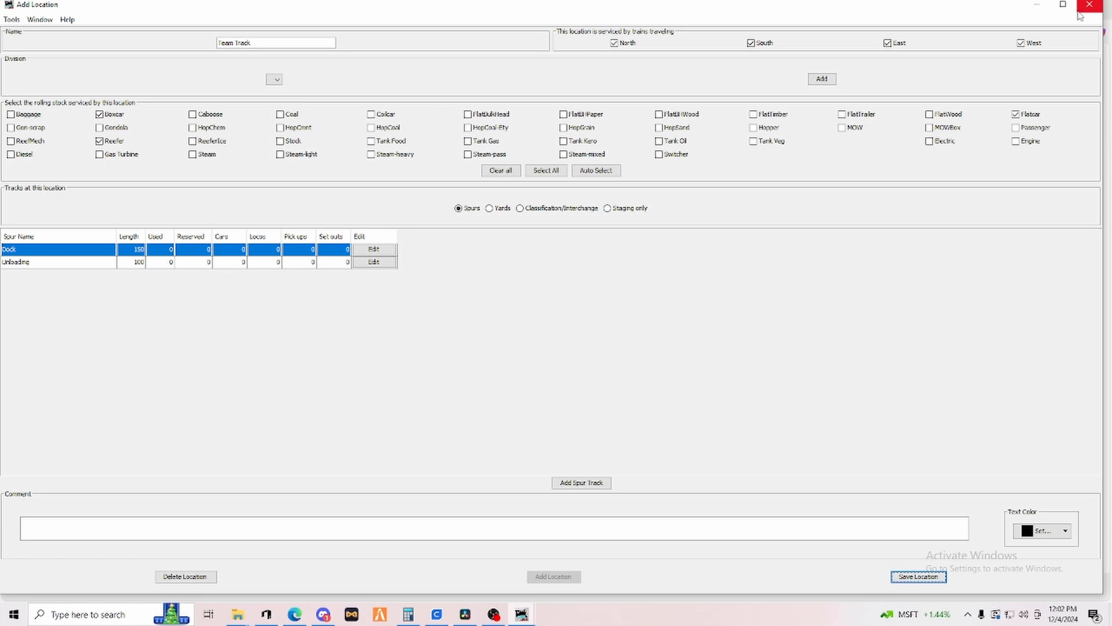
click(1089, 4)
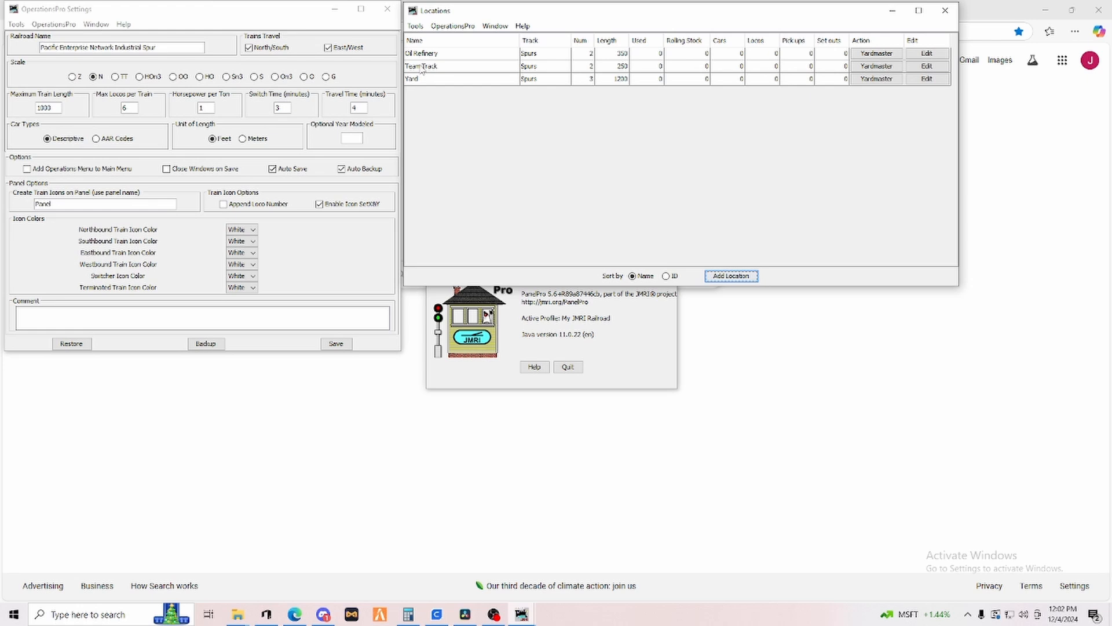
Open the Cars list, start adding a new car and set its road to B&O.
click(452, 27)
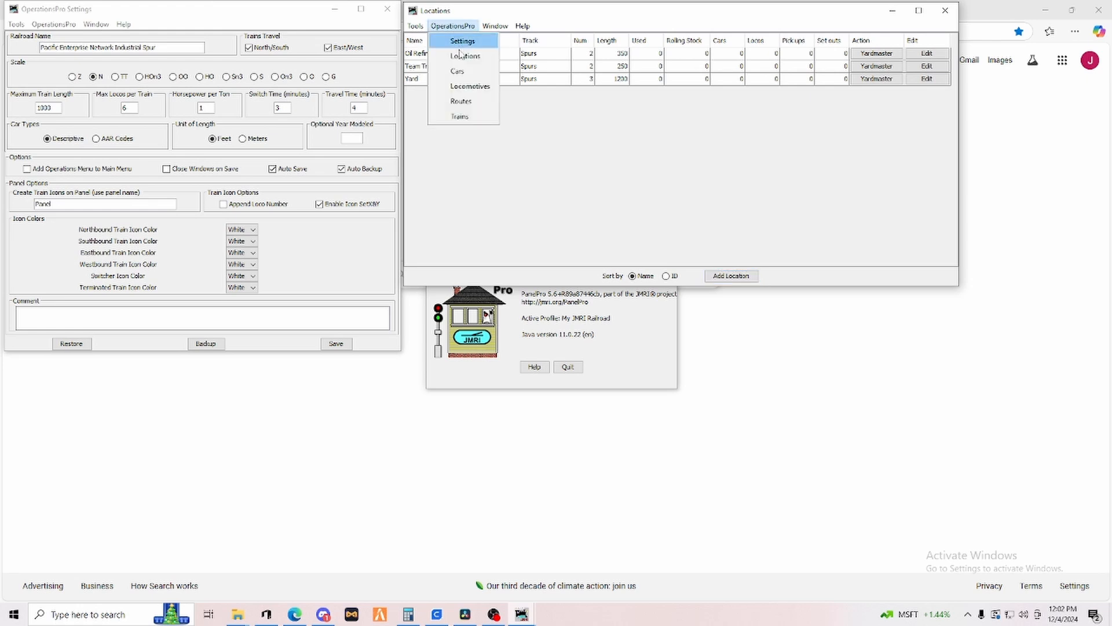
click(458, 72)
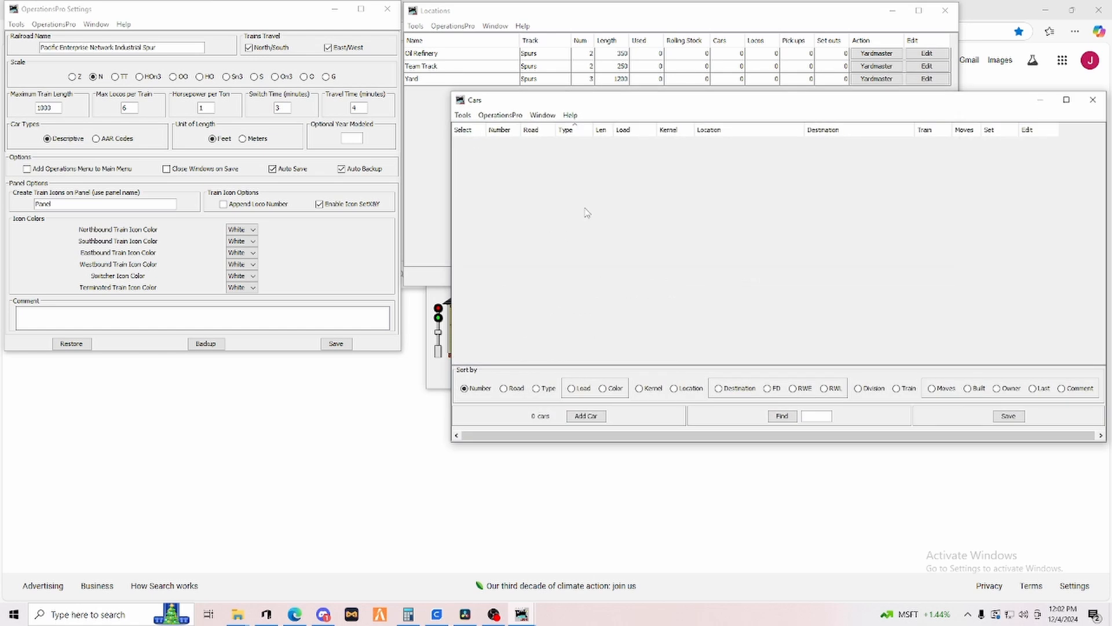
click(586, 416)
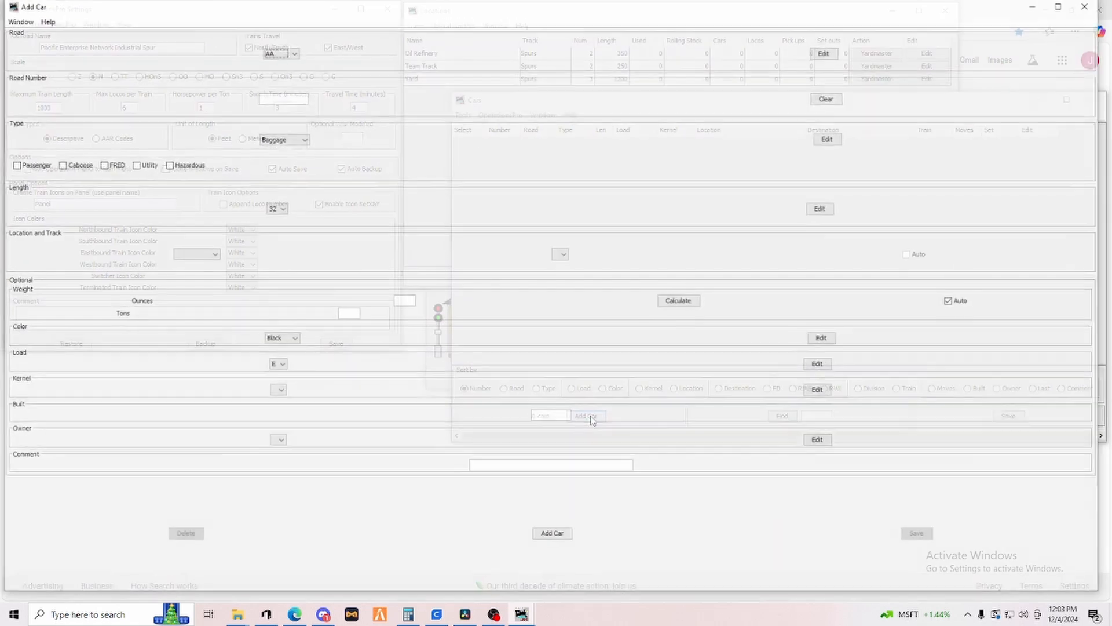
click(295, 52)
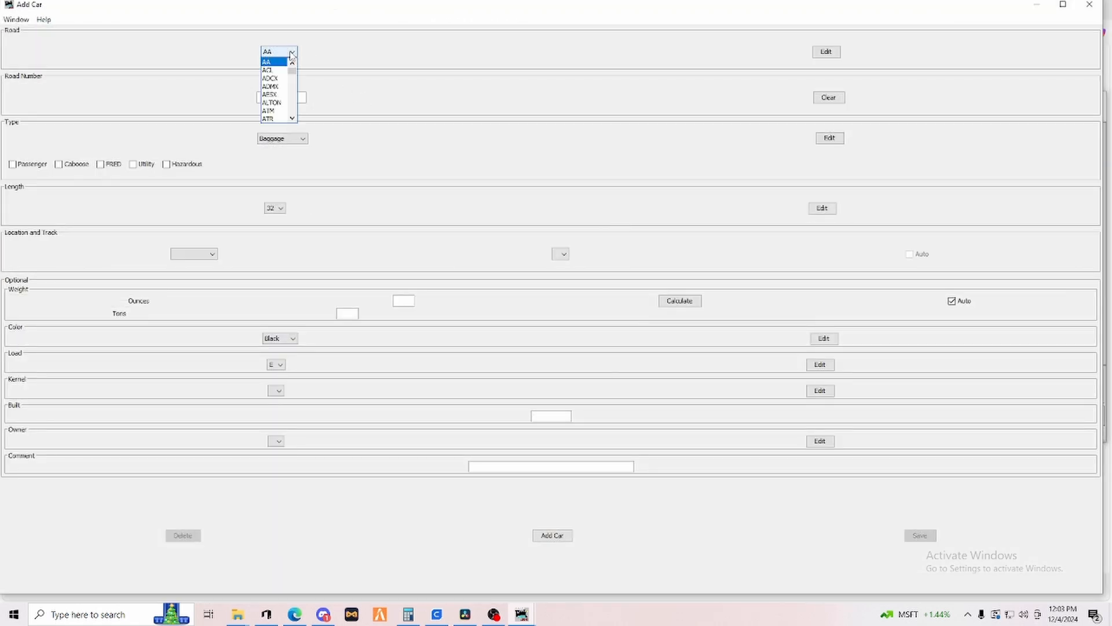
scroll(277, 85, down, 2)
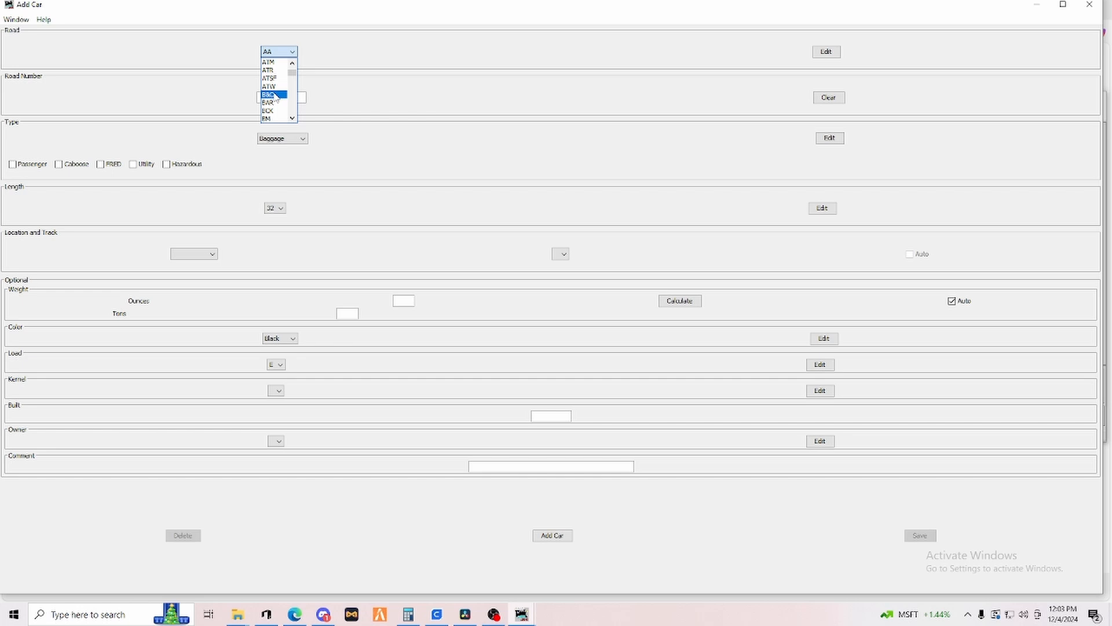
click(274, 94)
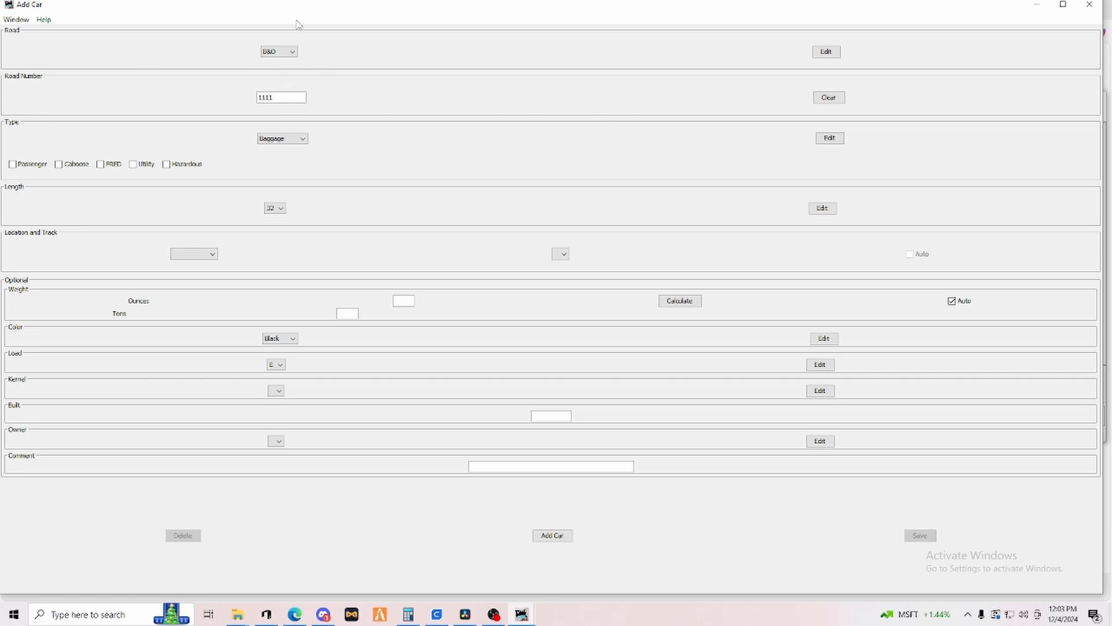
Set the car's road number to 1111 and its type to Boxcar.
click(269, 52)
click(292, 139)
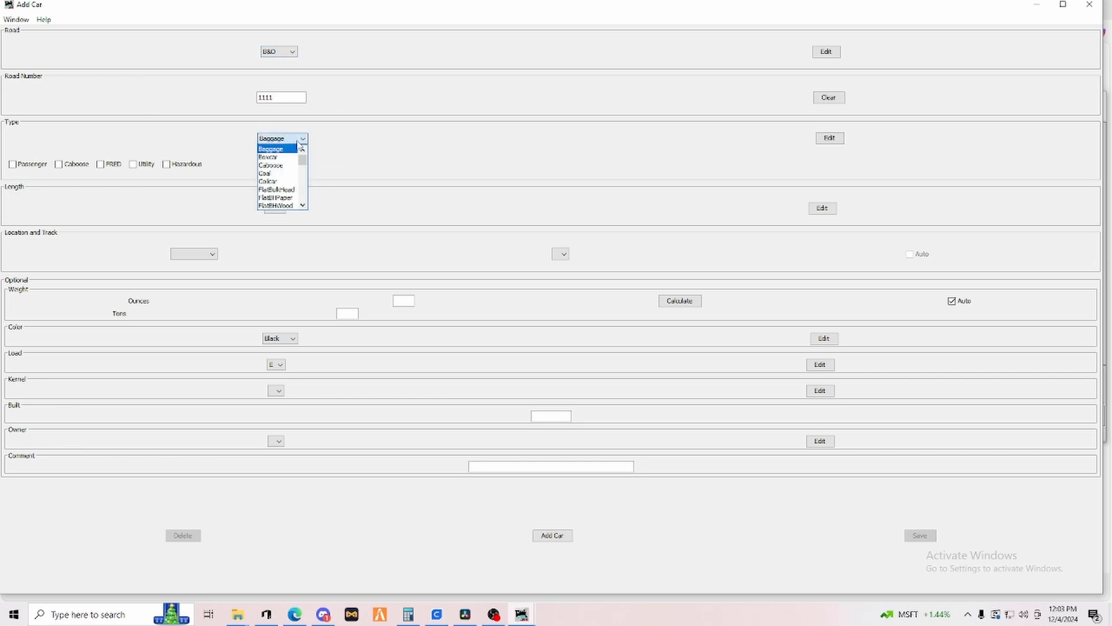
click(273, 158)
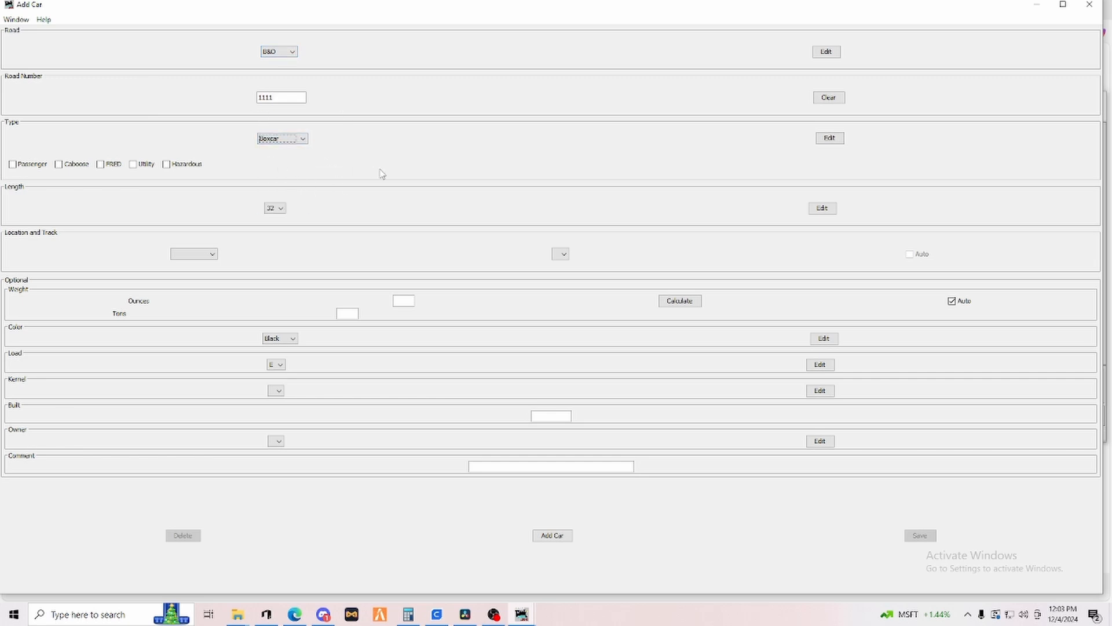
Set the car's length to 50.
click(280, 208)
drag(281, 228, 280, 242)
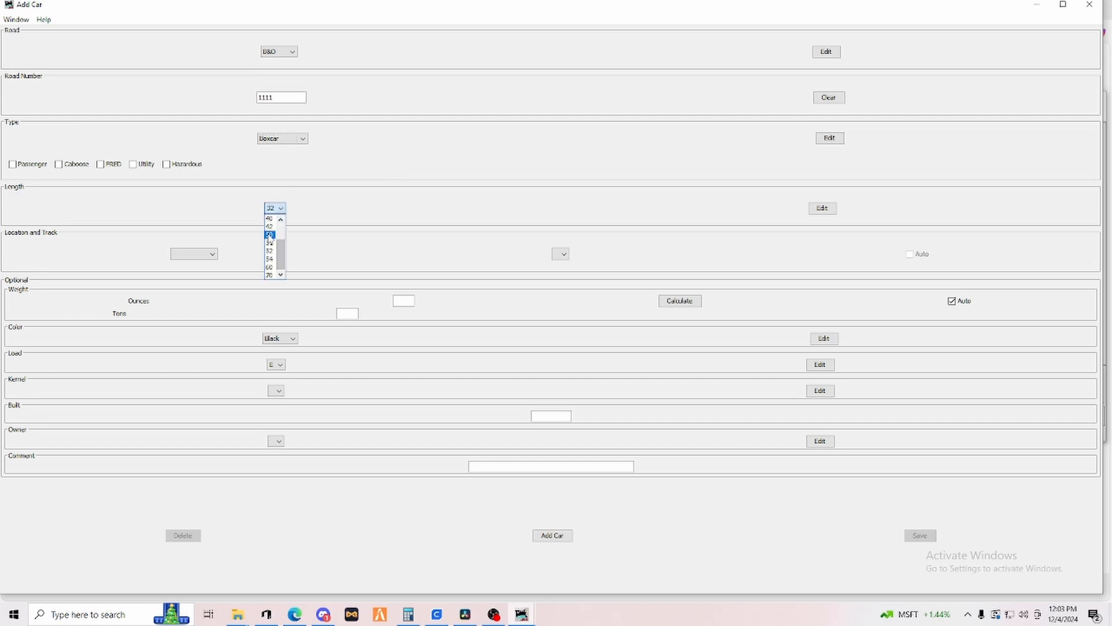
click(269, 234)
Place the car at the Team Track location on the Dock track.
click(212, 254)
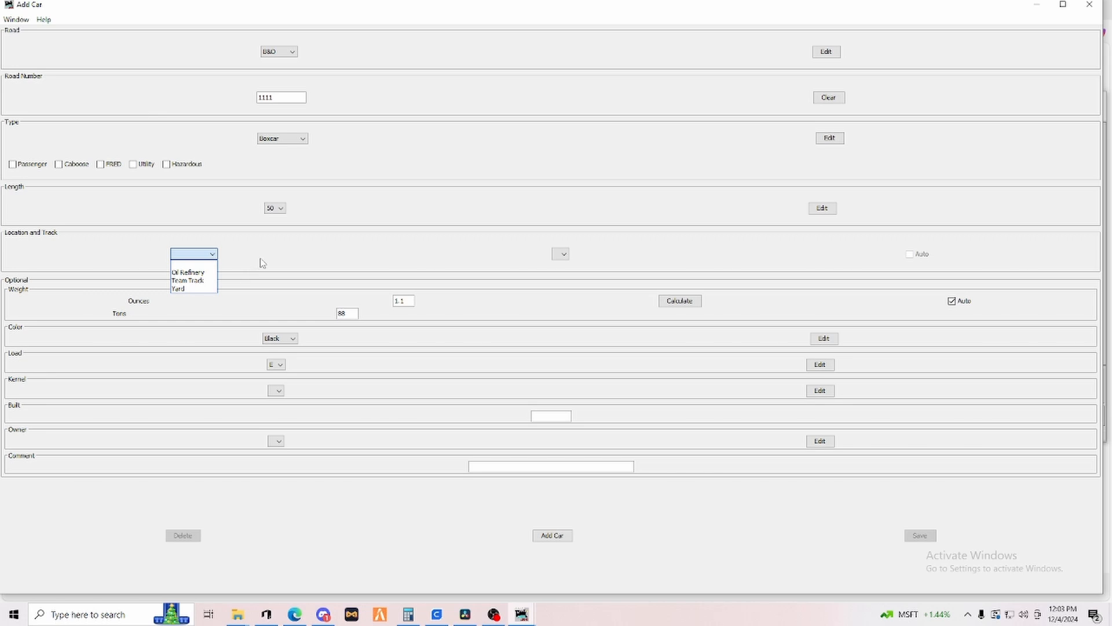
click(187, 283)
click(564, 256)
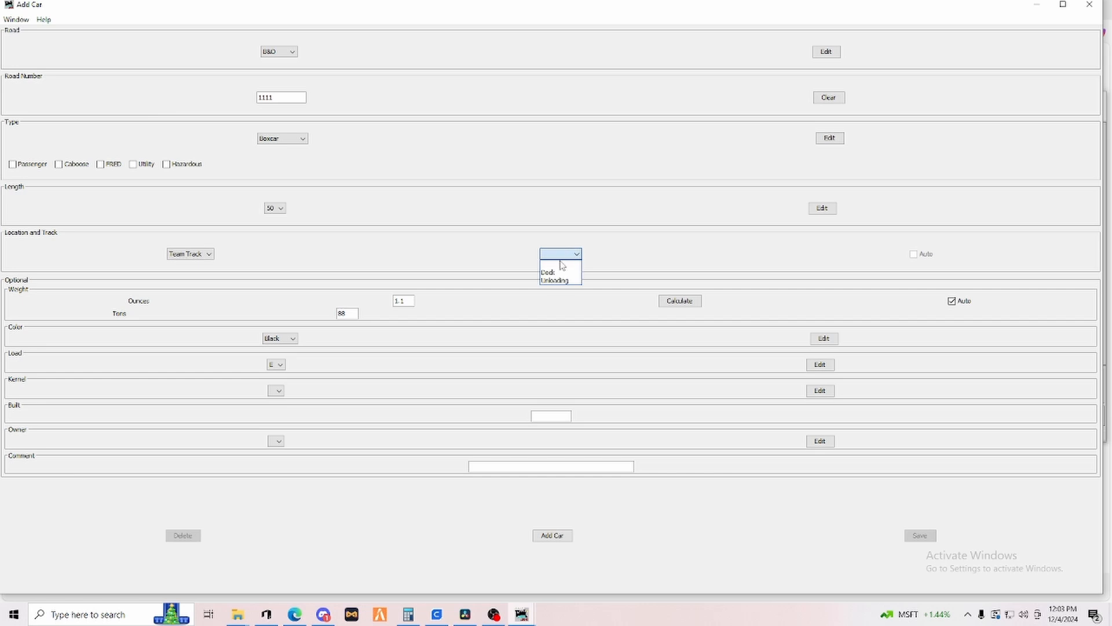
click(558, 272)
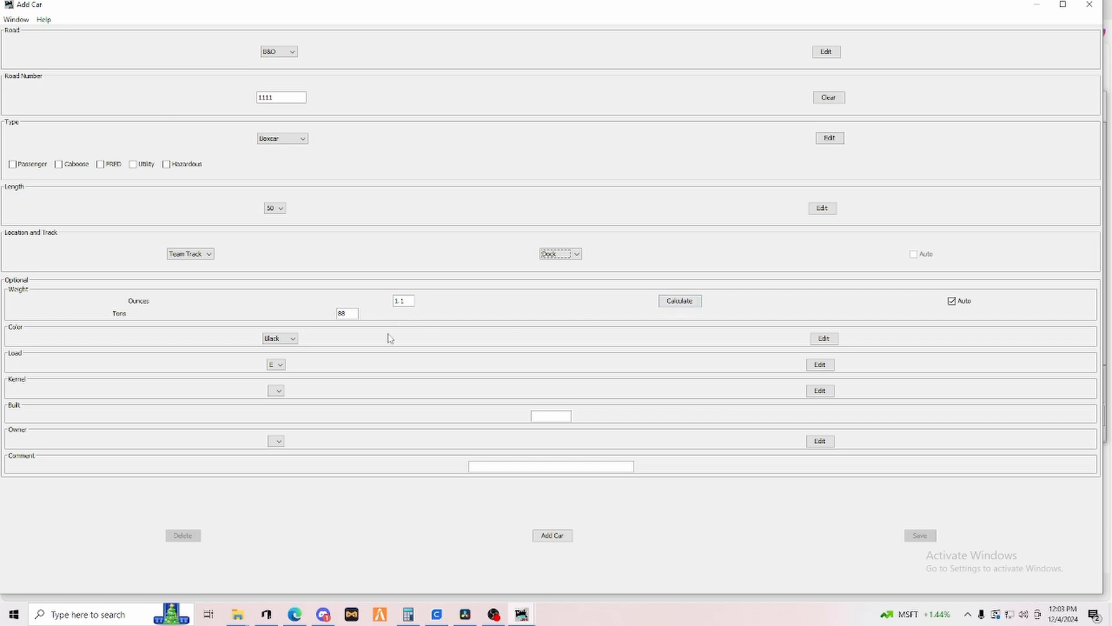
Set the car's color to Blue.
click(293, 345)
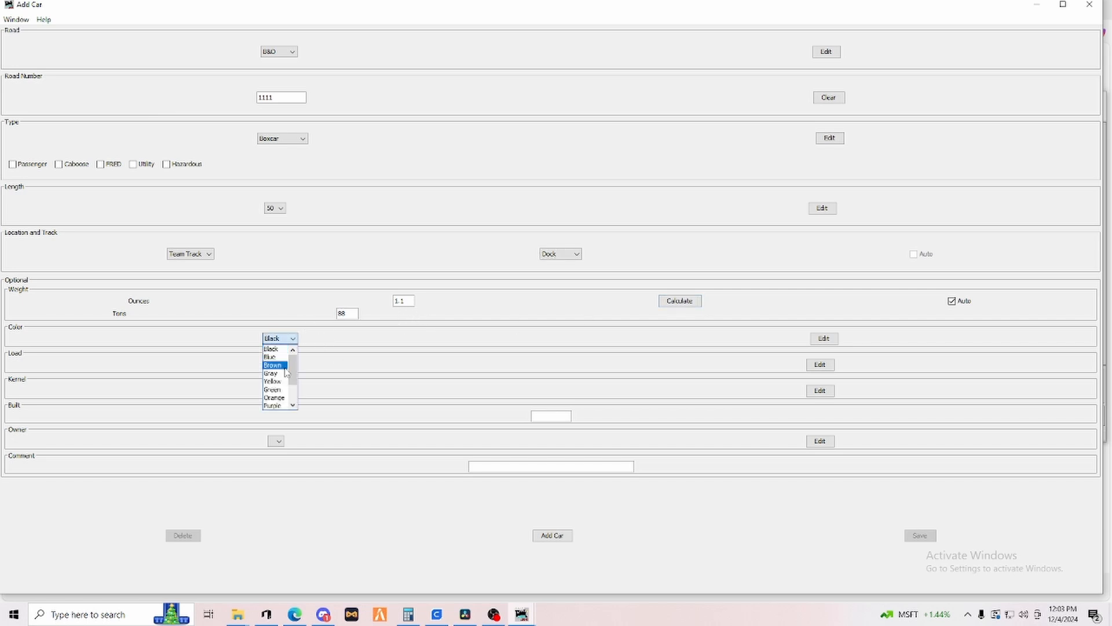
click(275, 355)
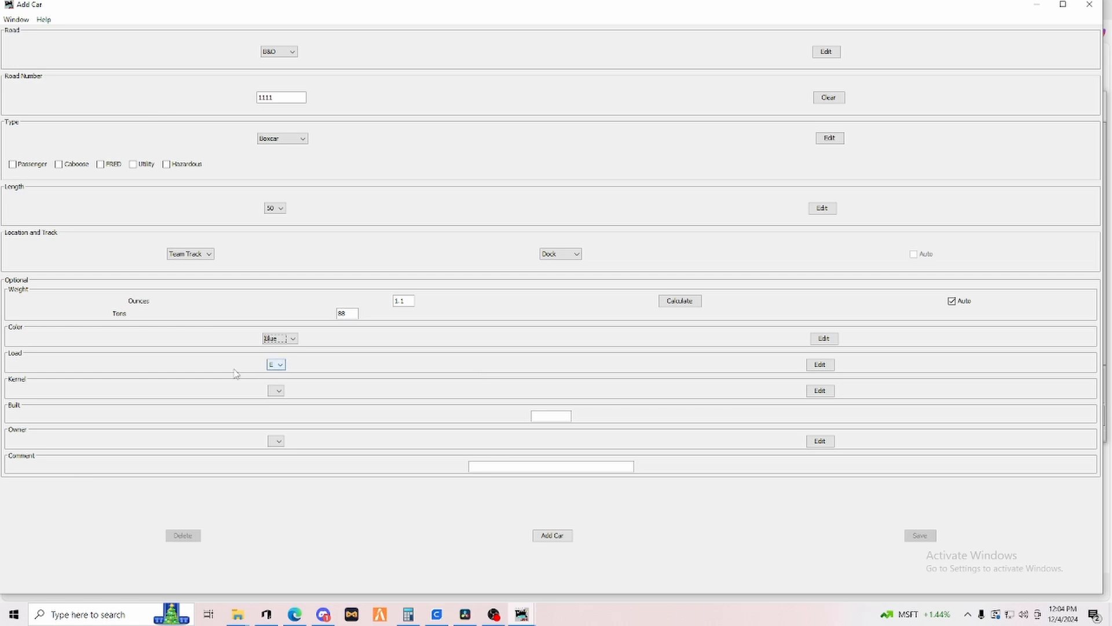
click(280, 365)
click(280, 367)
Add the car to the roster, dismiss the dialog, and set the road number to 1112 for another car.
click(553, 537)
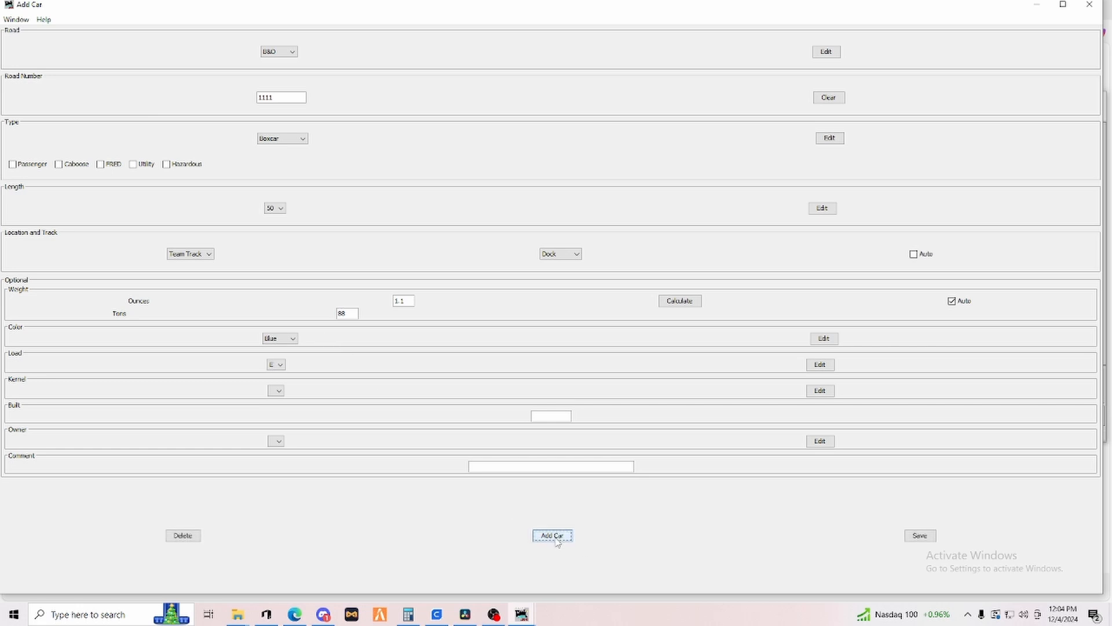
click(554, 537)
click(562, 542)
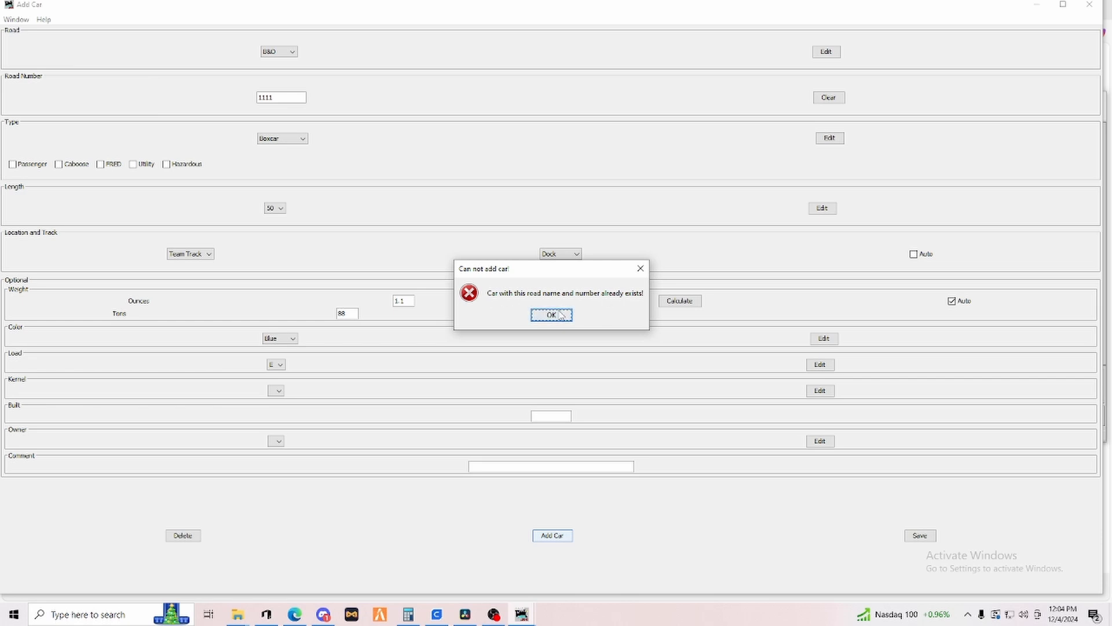
key(Return)
click(281, 98)
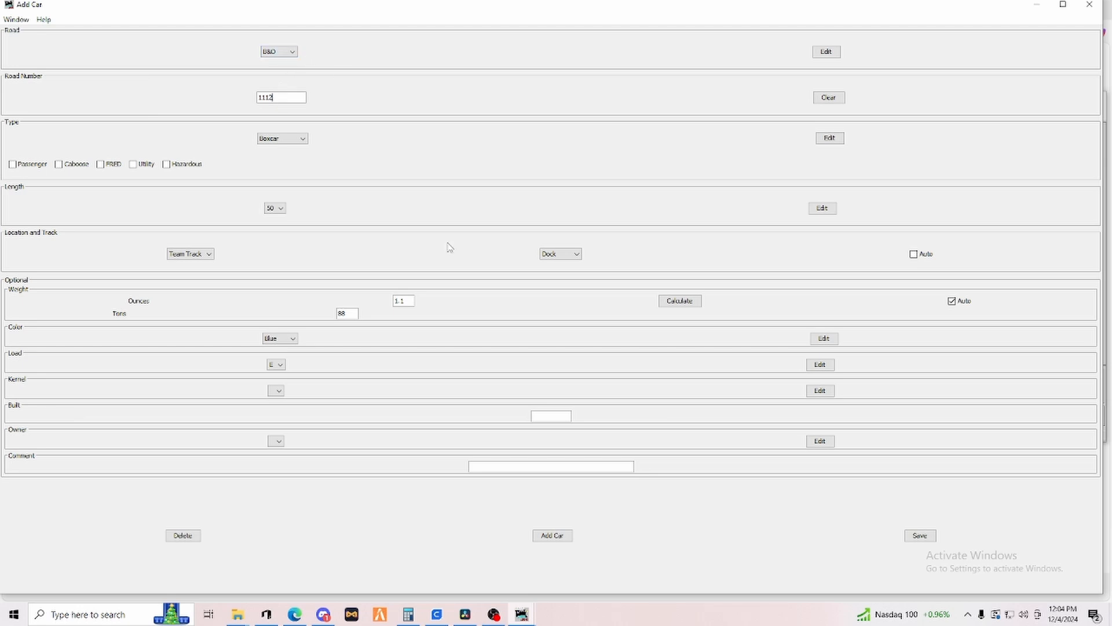
Add the car to the roster and set the road to ATSF for the next car.
click(547, 536)
click(282, 52)
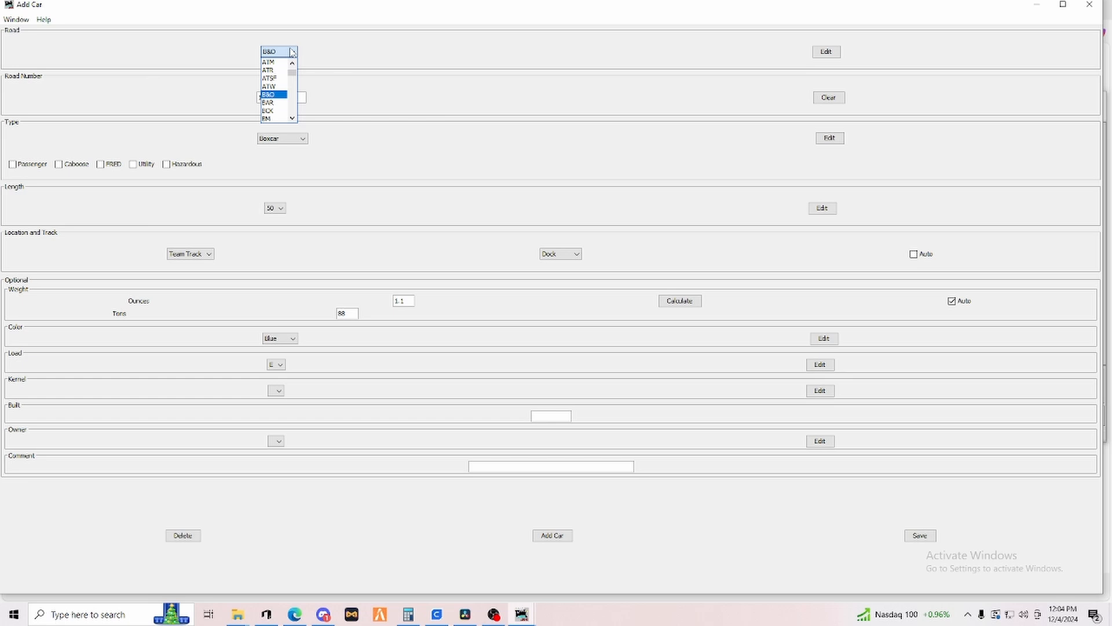
click(275, 78)
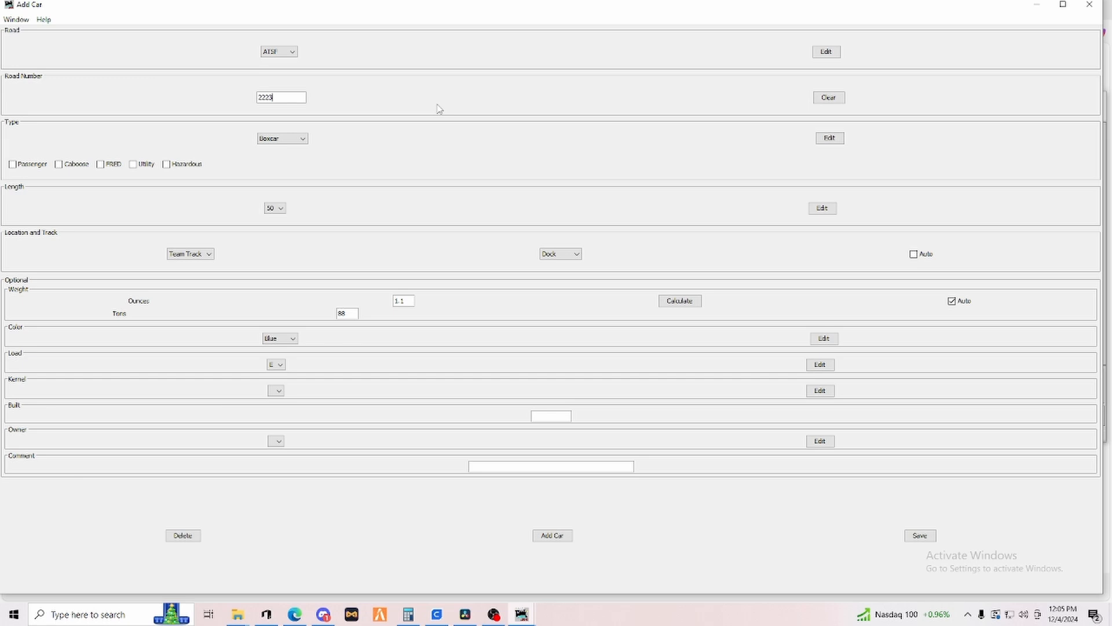
Set the car's color to Brown and place it at the Yard location on Track A.
click(268, 338)
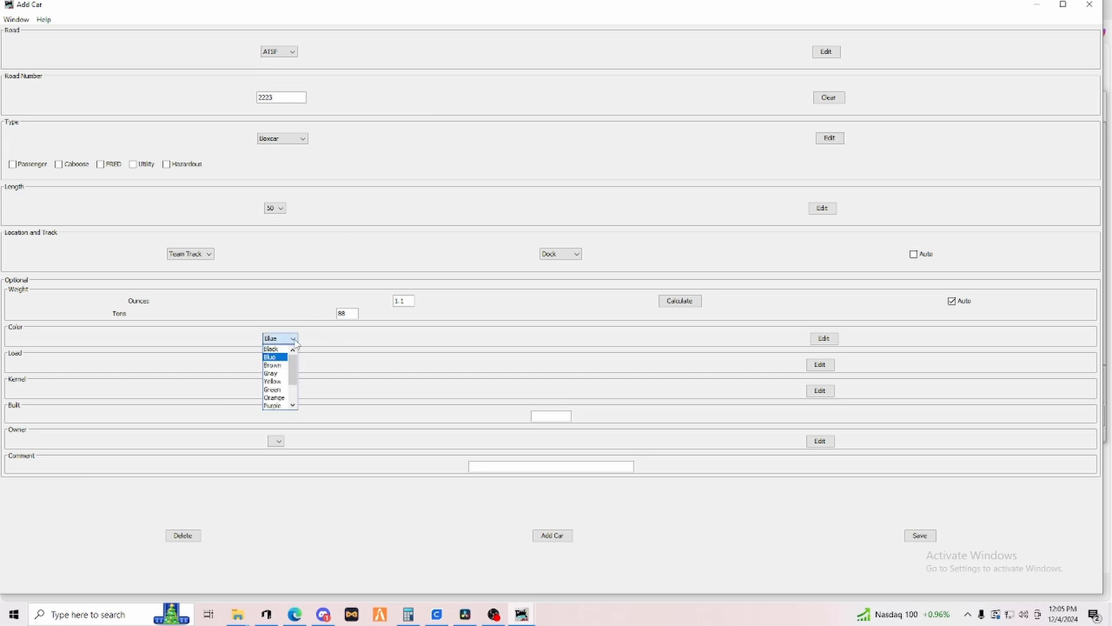
click(273, 366)
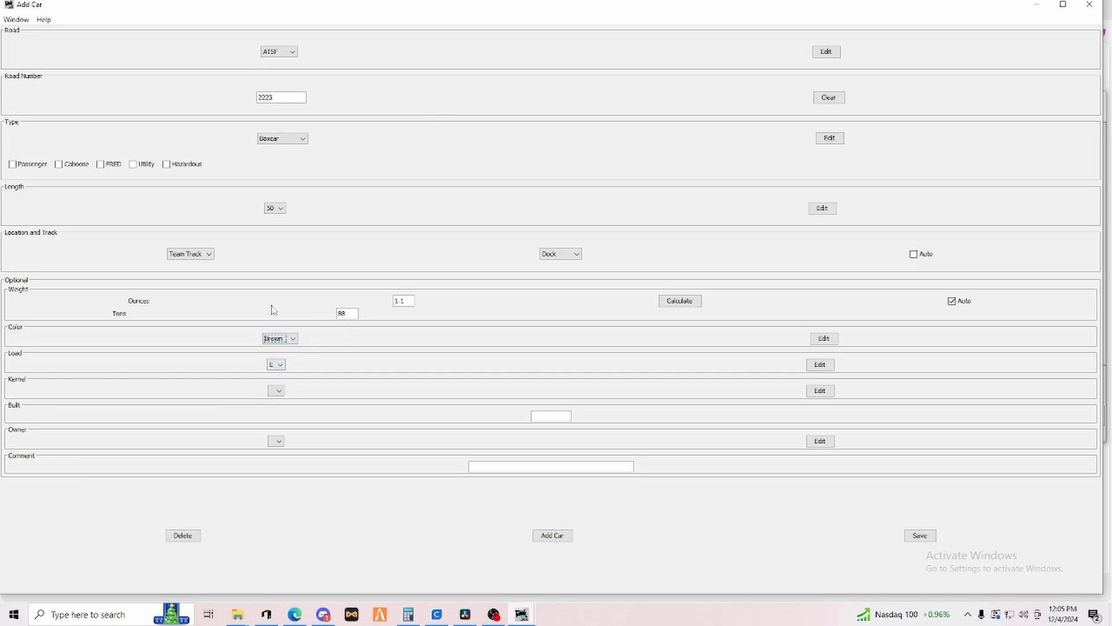
click(209, 254)
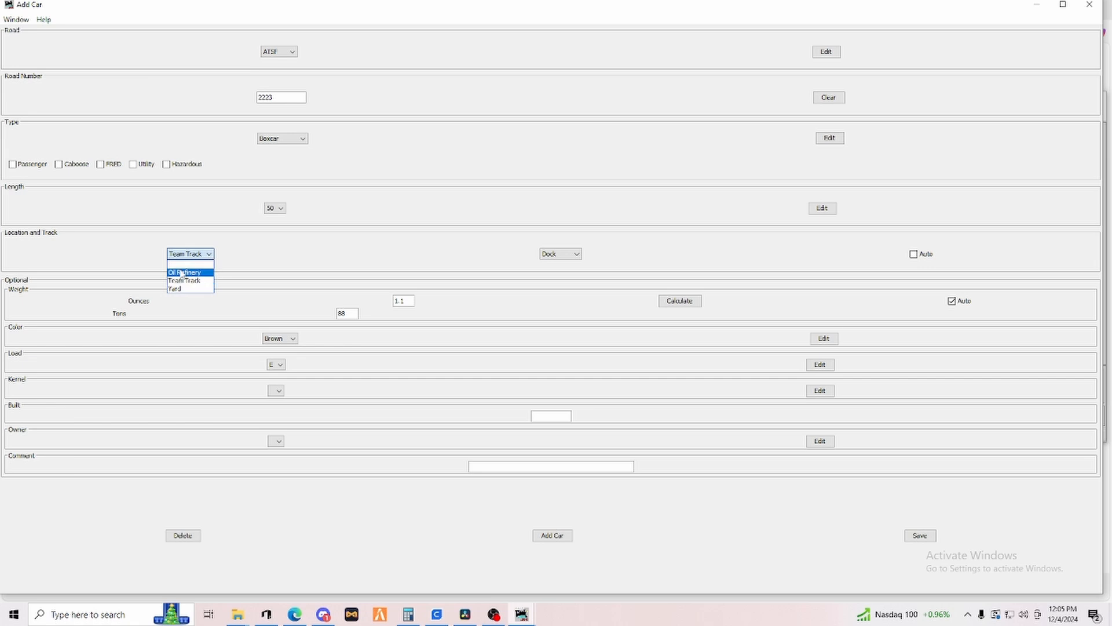
click(177, 291)
click(560, 254)
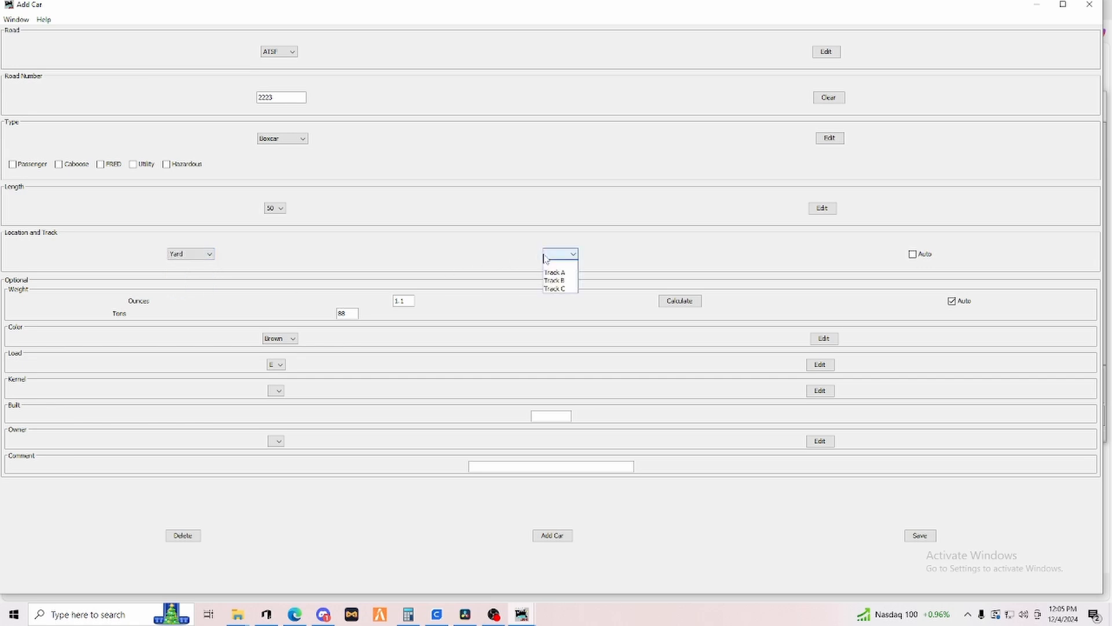
click(556, 276)
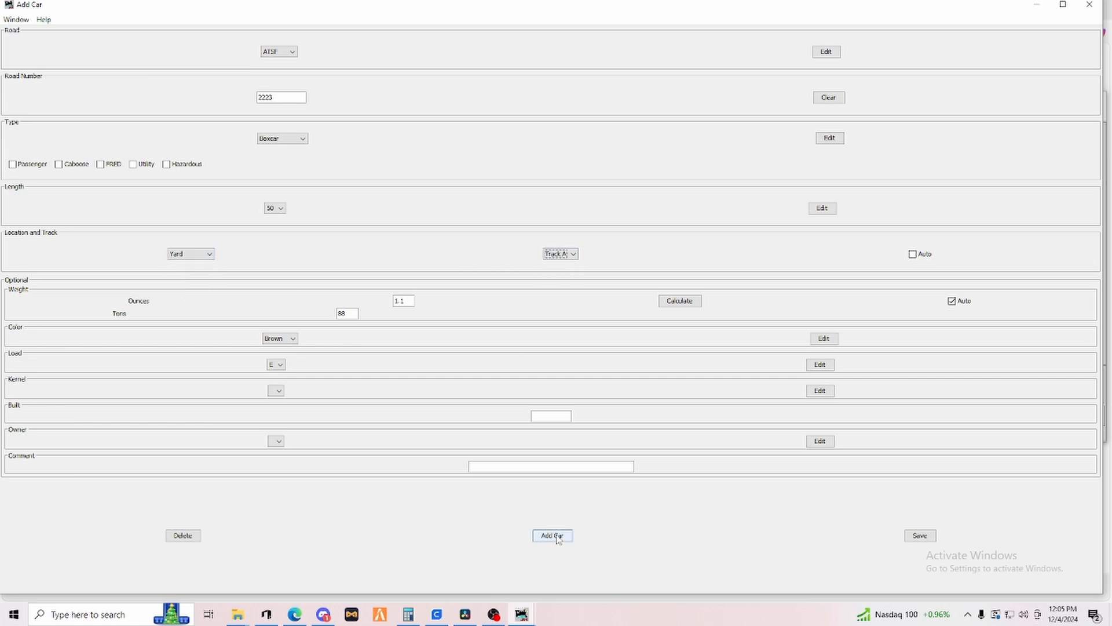
Add the ATSF 2223 car to the roster, save, and close the Add Car window.
click(558, 537)
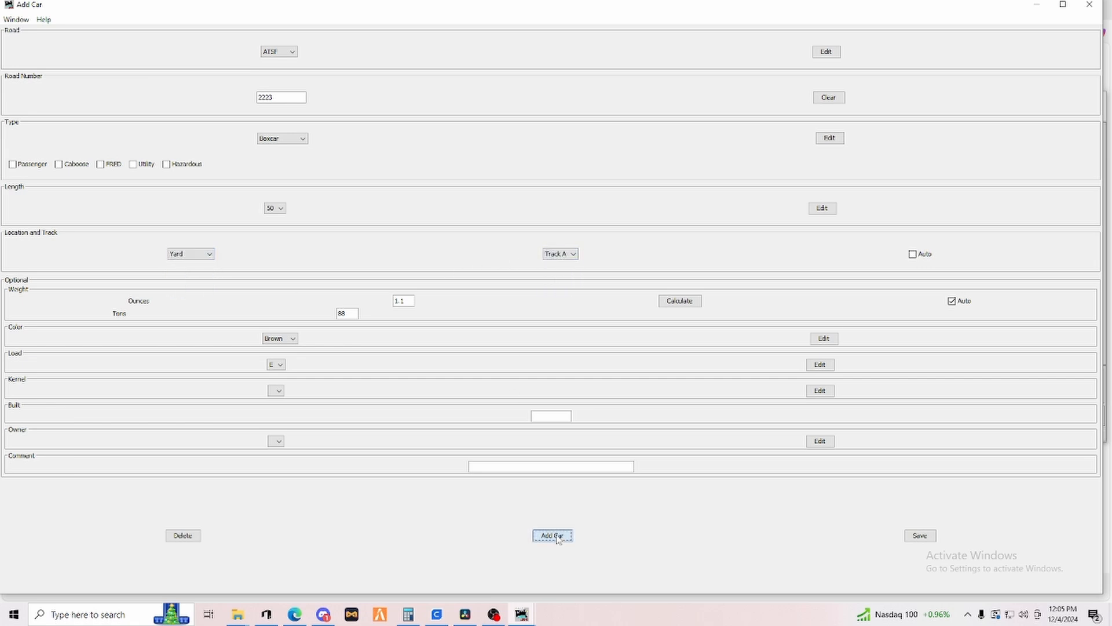
click(925, 533)
click(1089, 4)
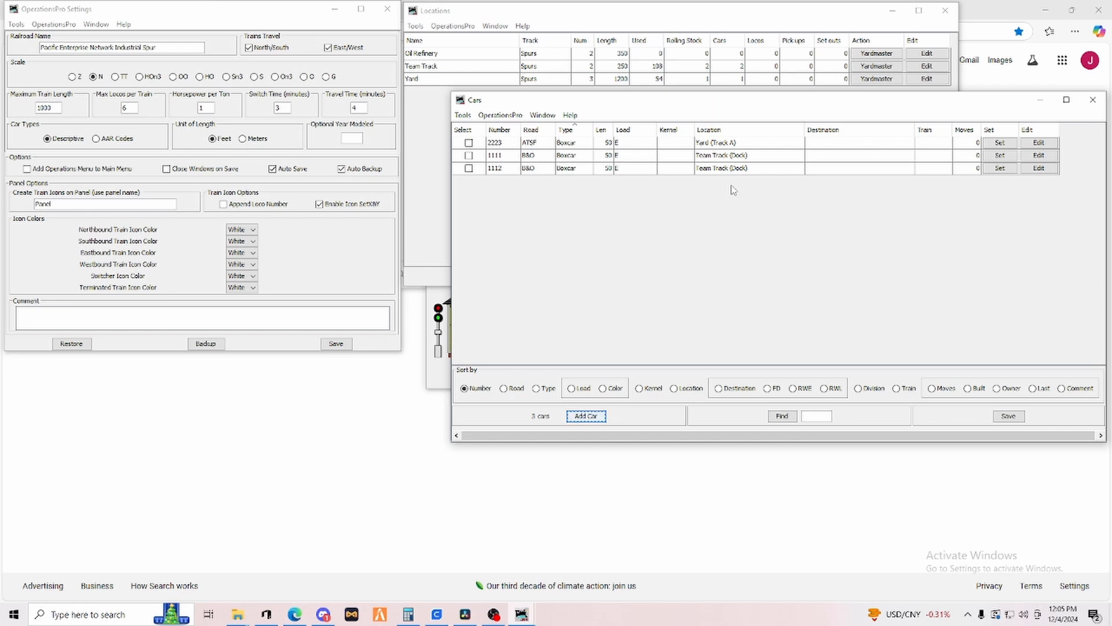
Move car B&O 1111 to the Yard on Track B and save the change.
click(999, 156)
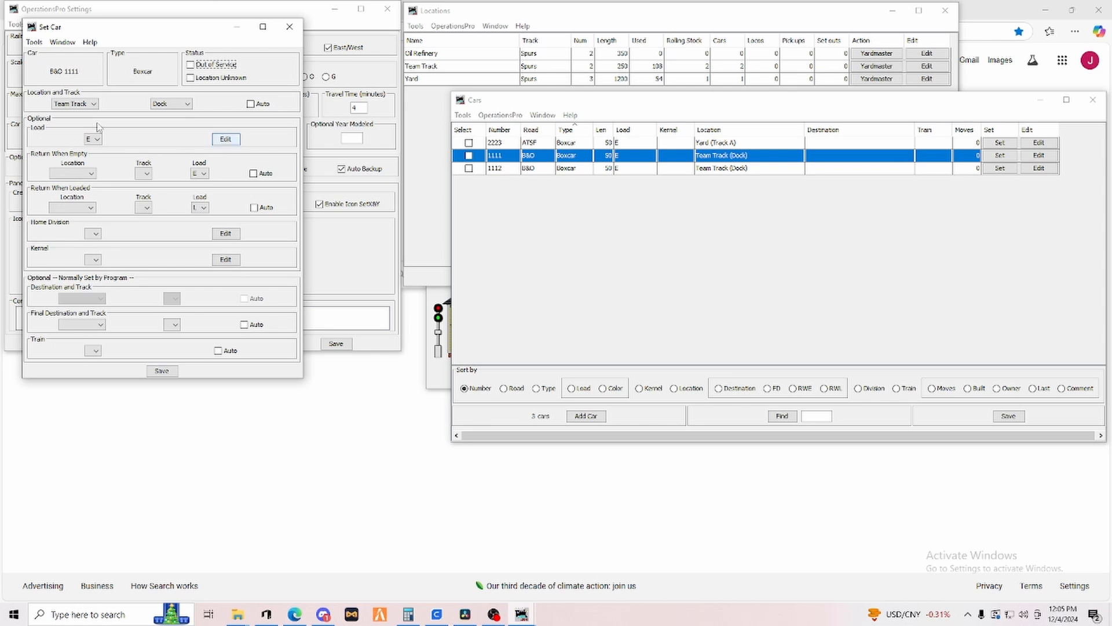
click(83, 105)
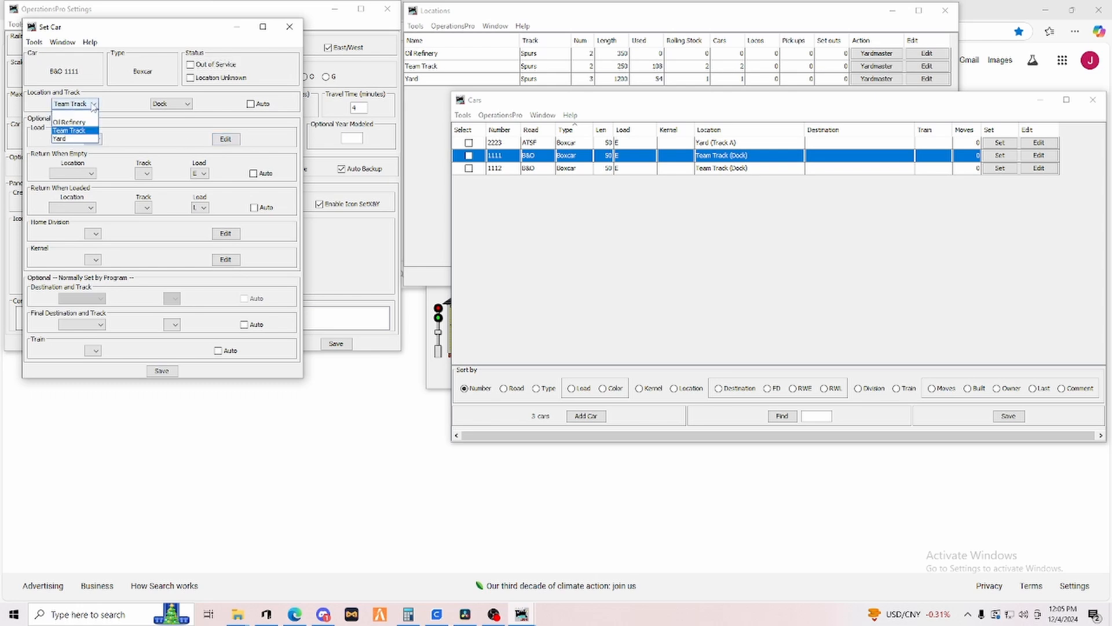
click(70, 139)
click(183, 104)
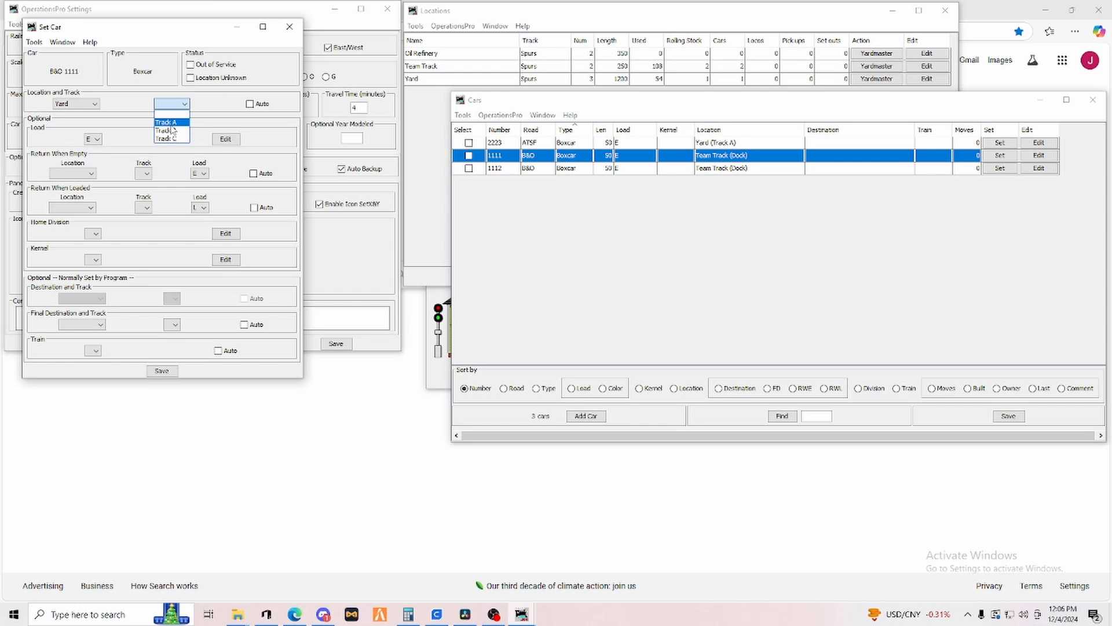
click(172, 130)
click(165, 372)
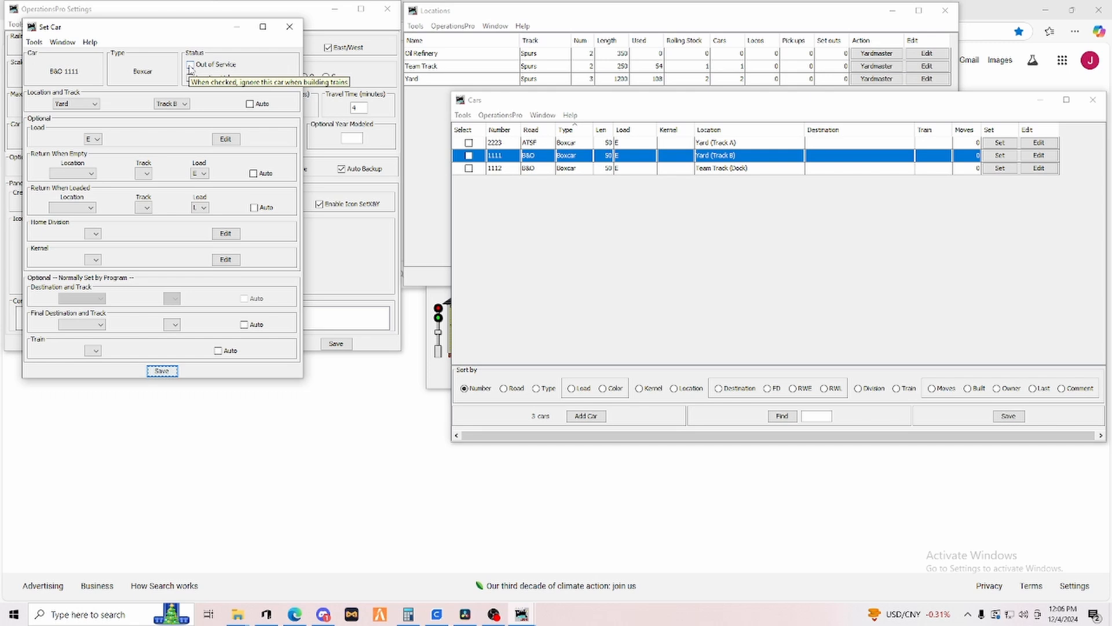
click(288, 27)
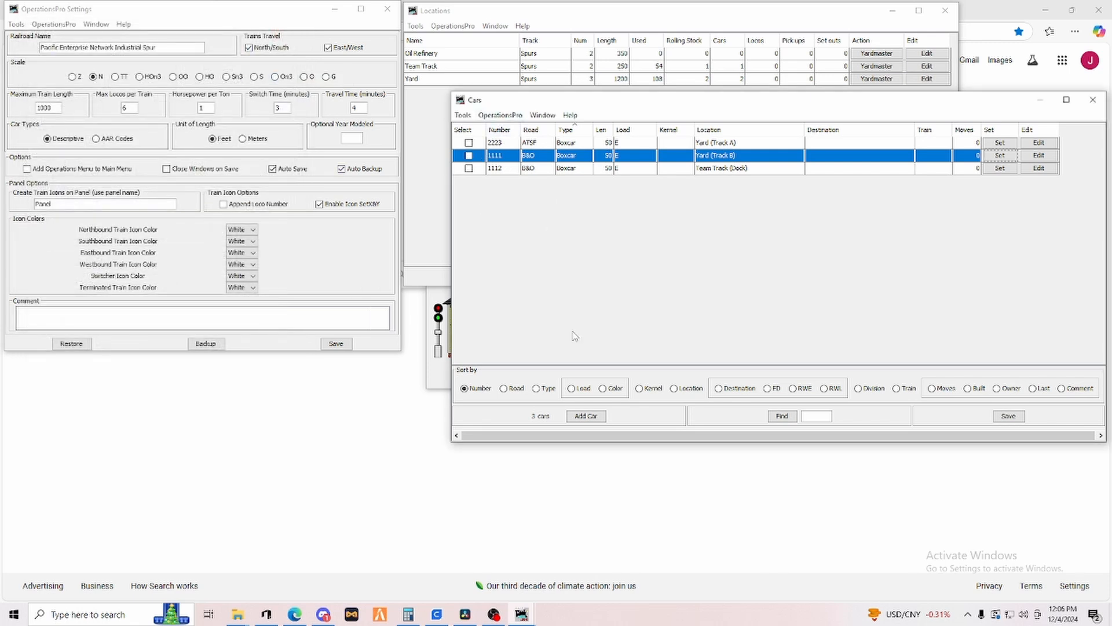
Start adding a new car and set its road to GATX with road number 4321.
click(585, 416)
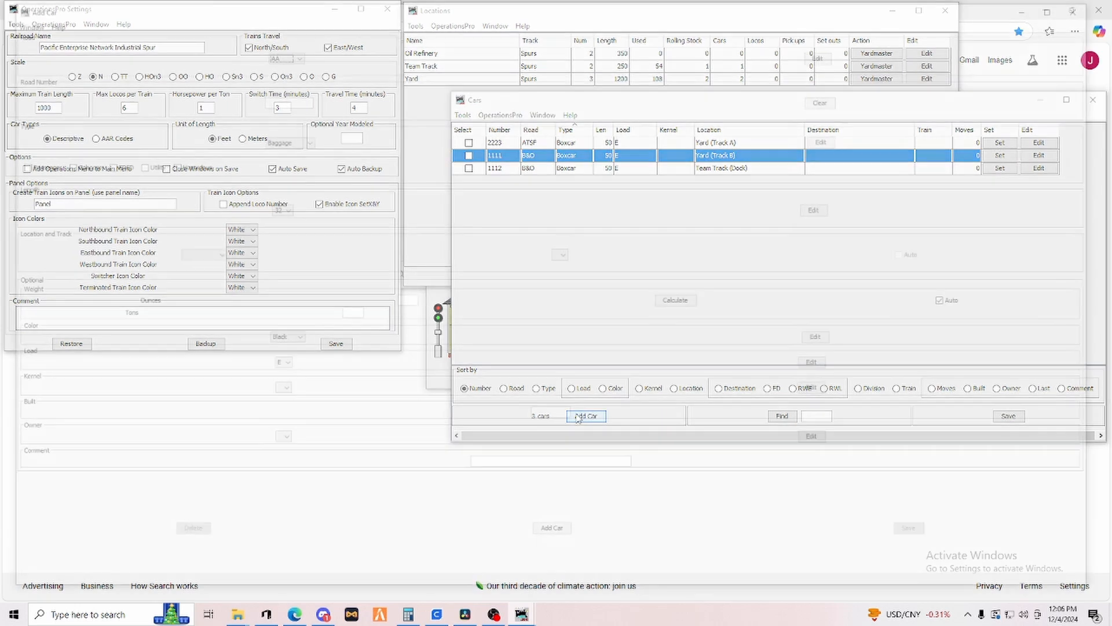
click(295, 53)
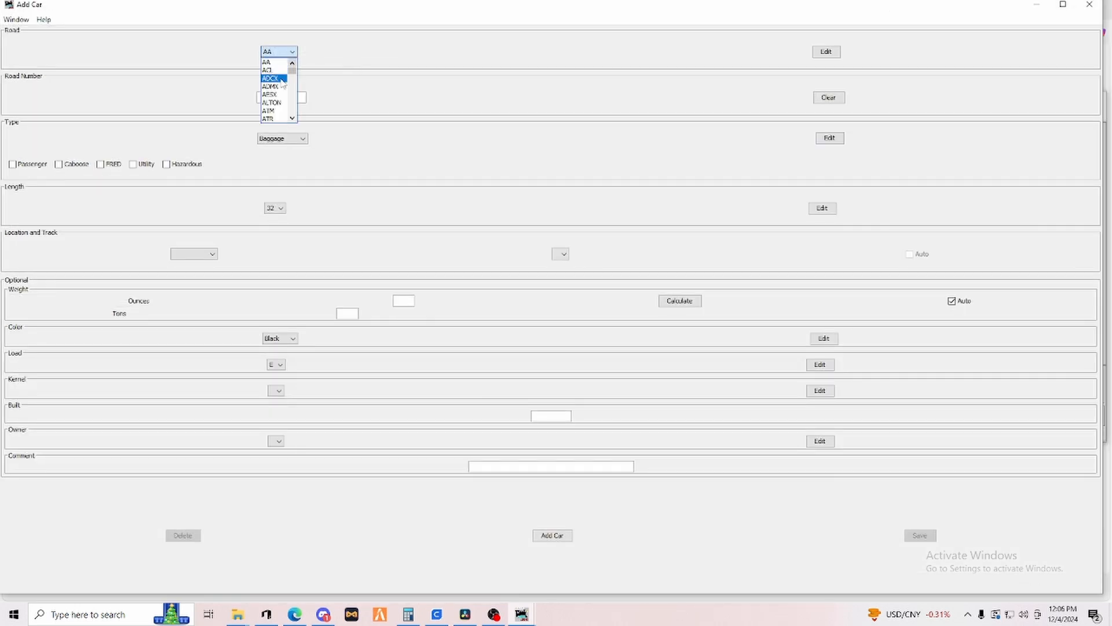
scroll(273, 99, down, 5)
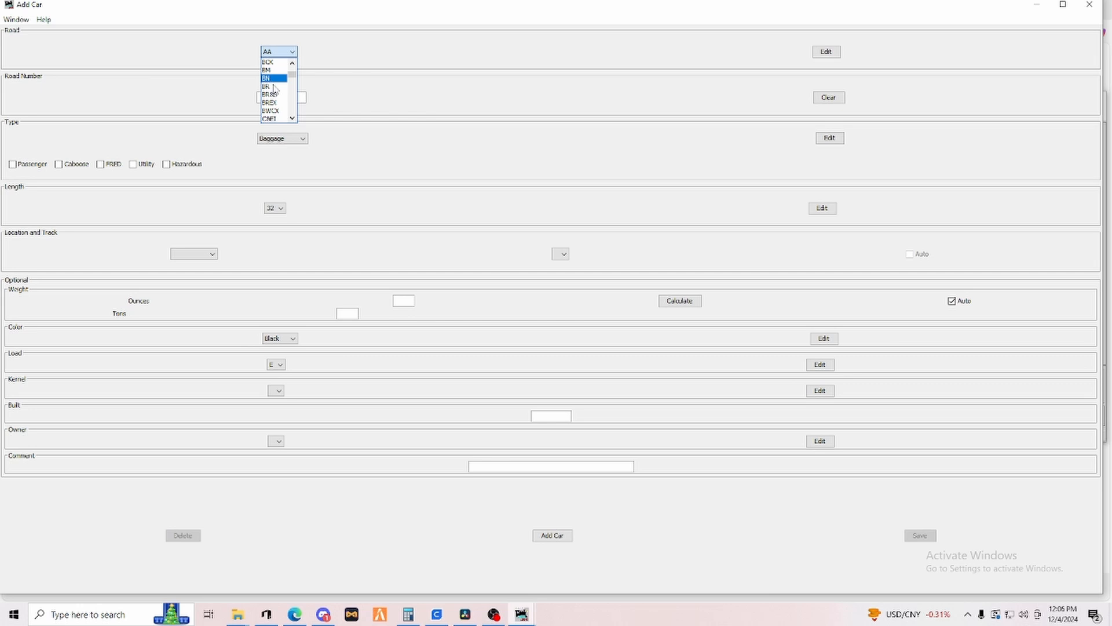
scroll(274, 88, down, 8)
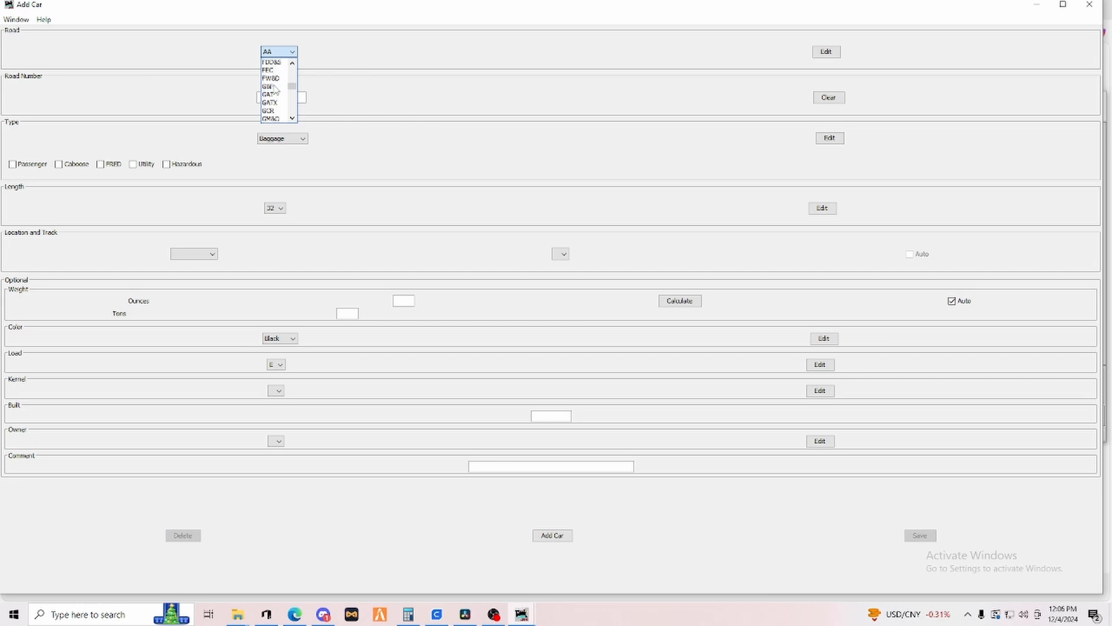
click(270, 102)
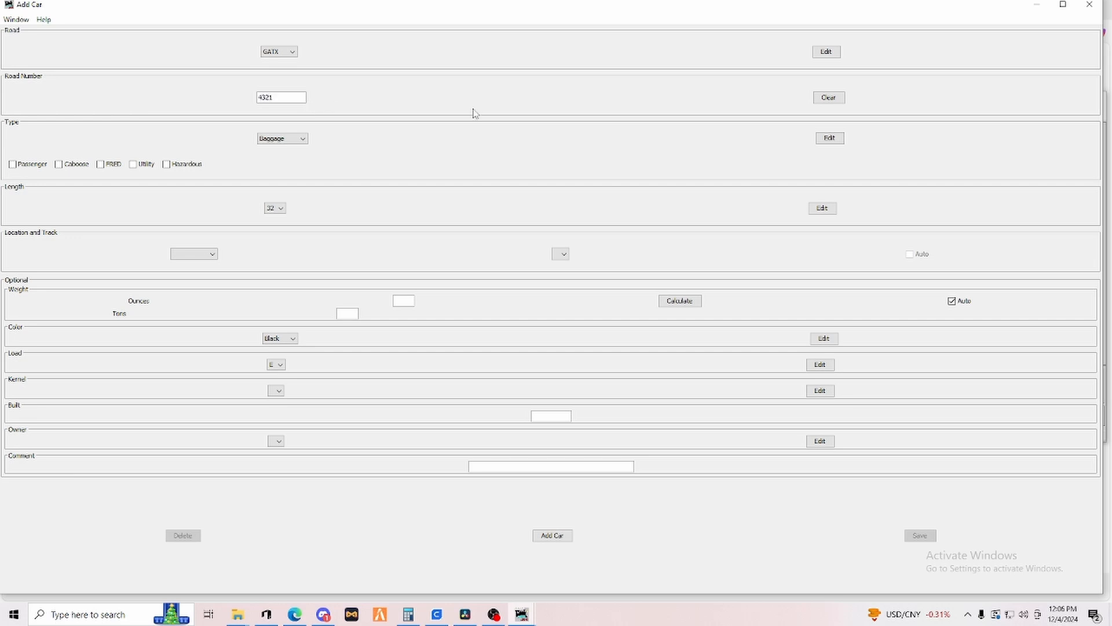
Set the car type to Tank Oil and mark it as Hazardous.
click(294, 141)
scroll(287, 181, down, 6)
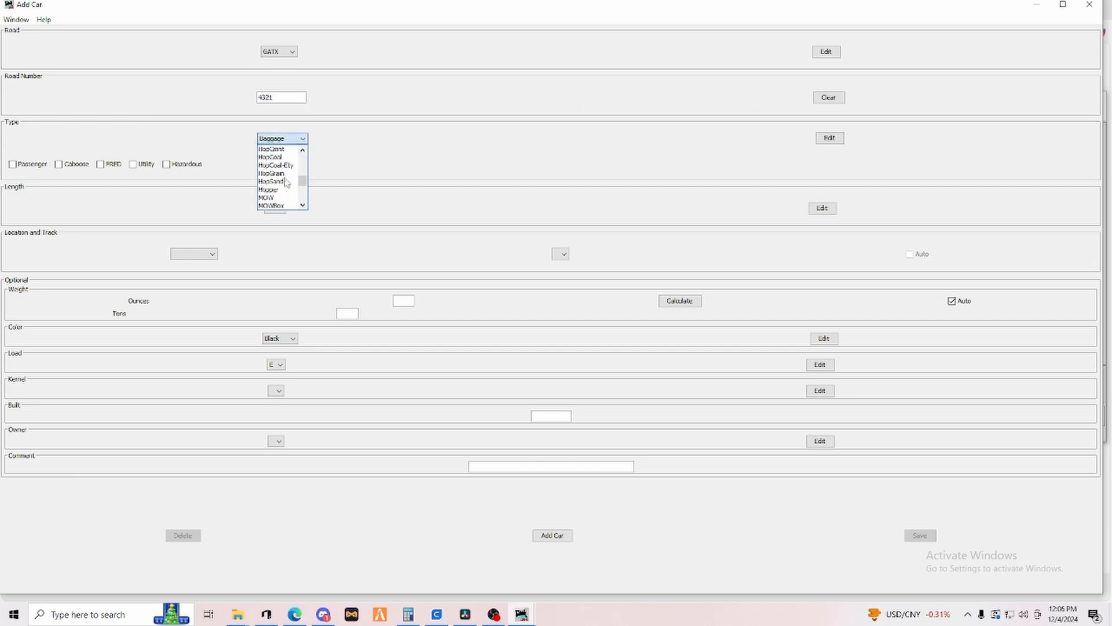
click(270, 205)
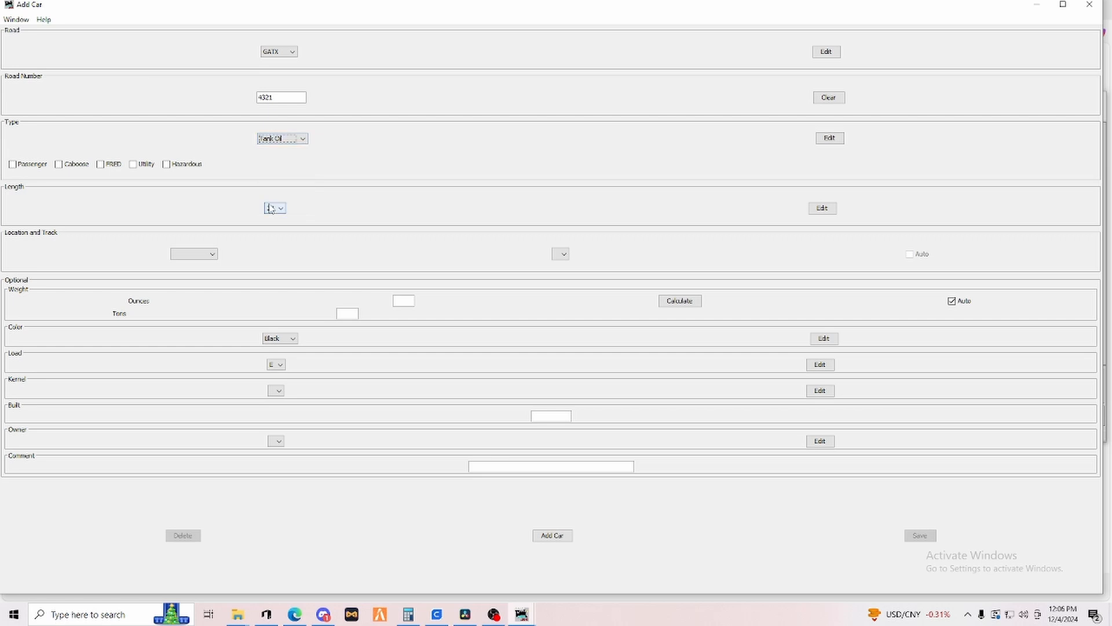
click(168, 165)
Set the car's length to 60 and add it to the roster.
click(281, 208)
scroll(271, 255, down, 2)
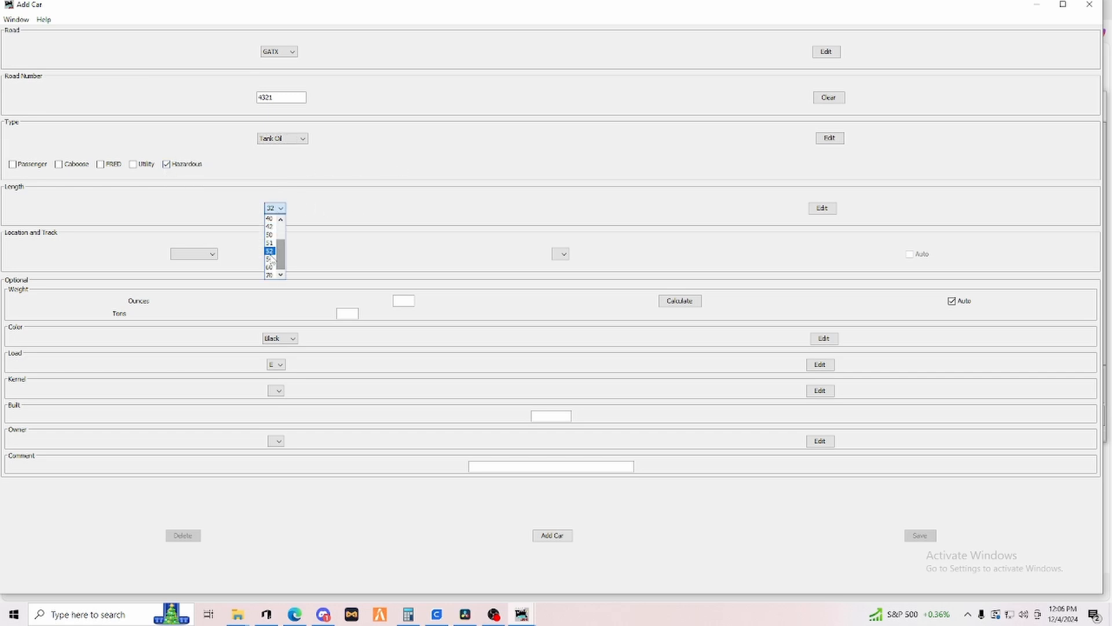
click(270, 267)
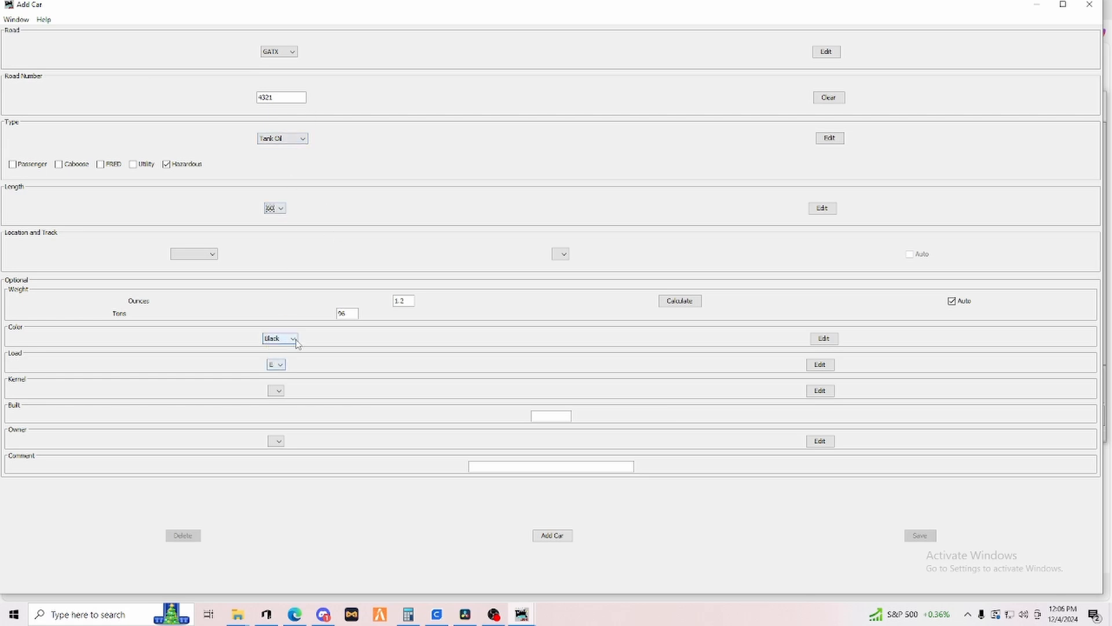
click(555, 533)
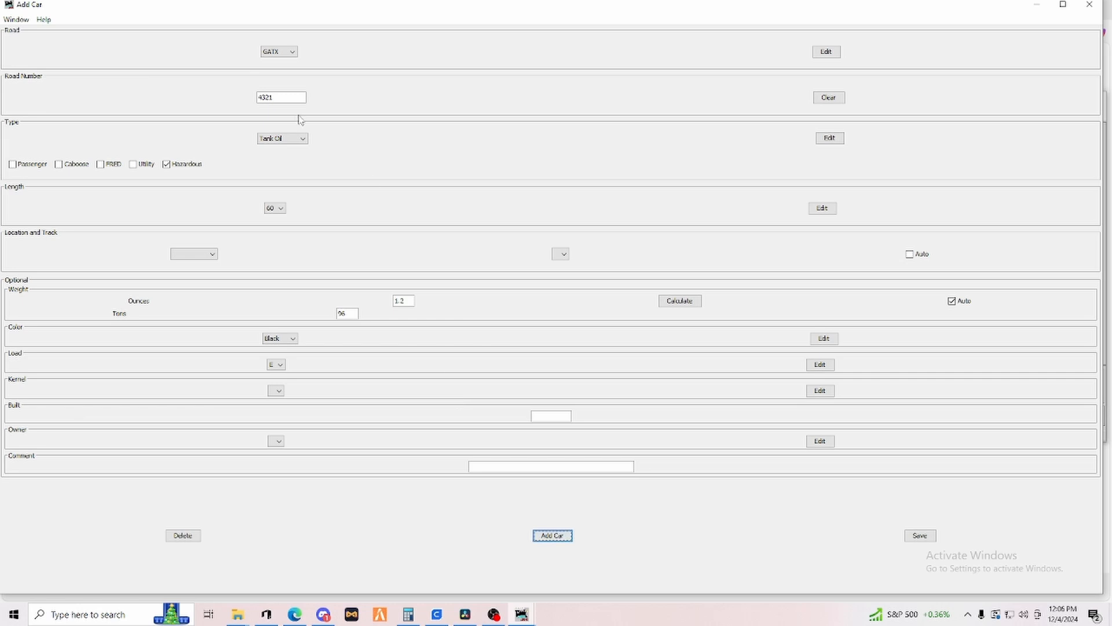
Add car number 4322, place it at Oil Refinery on Track 1, and save.
click(291, 97)
click(545, 536)
click(207, 254)
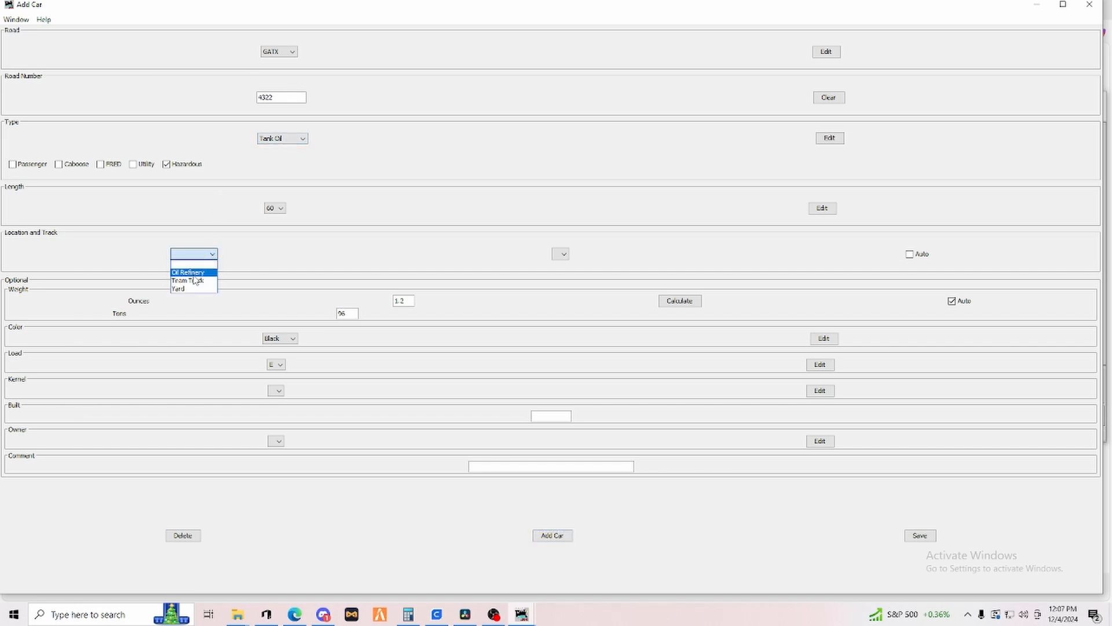
click(195, 272)
click(553, 255)
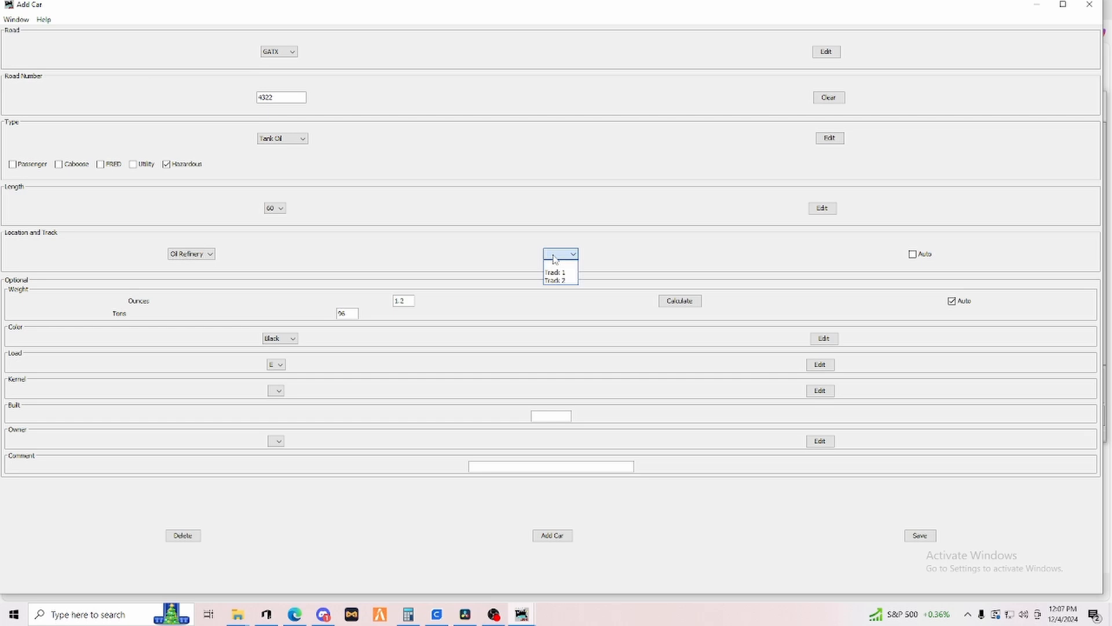
click(555, 273)
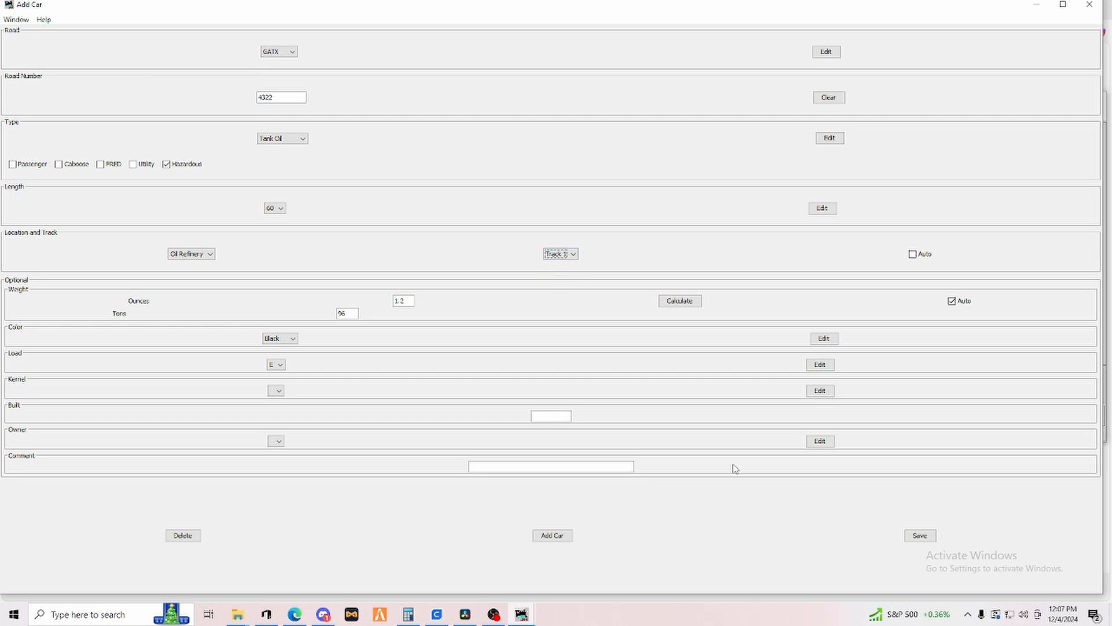
click(921, 536)
Add car number 4323 to the roster, save, and close the Add Car window.
click(291, 97)
click(552, 534)
click(919, 535)
click(1089, 4)
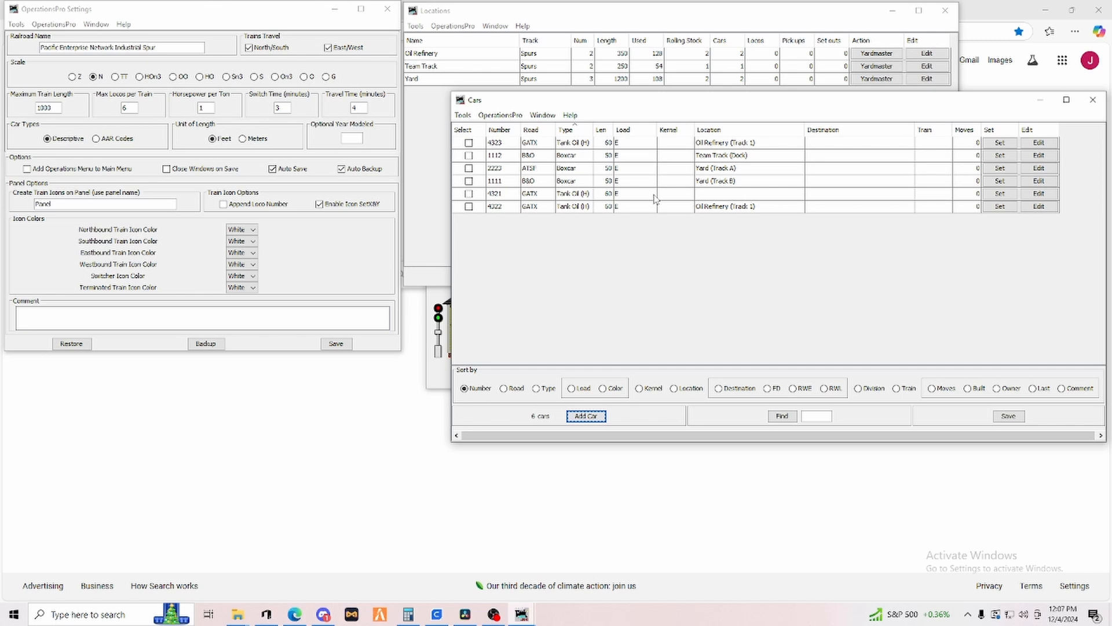
Place car GATX 4321 at the Yard on Track A and save the change.
click(737, 200)
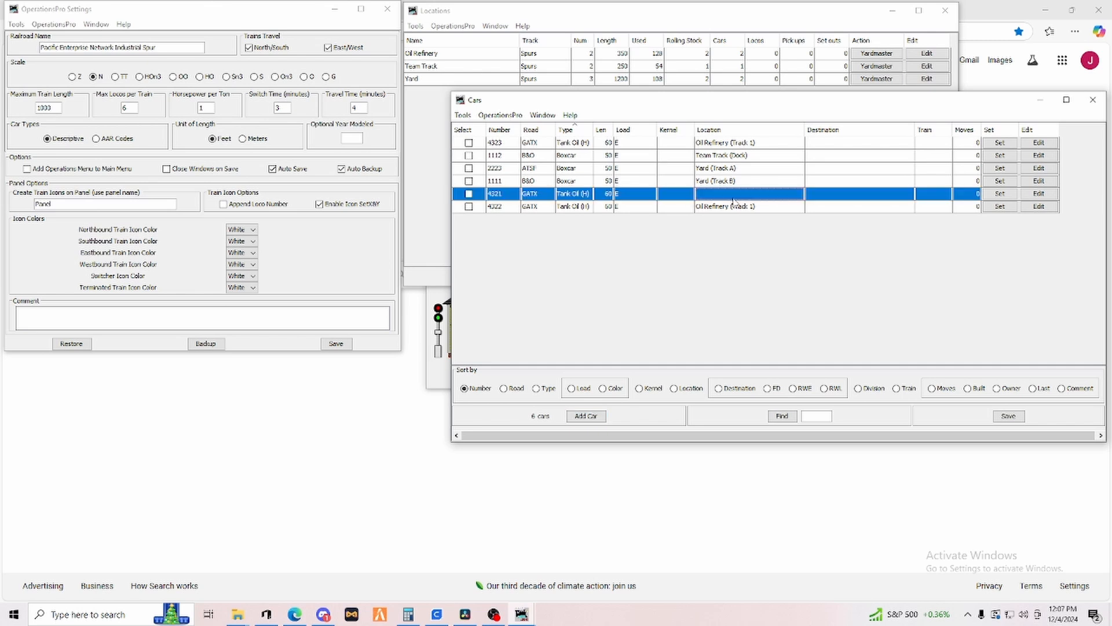
click(1000, 193)
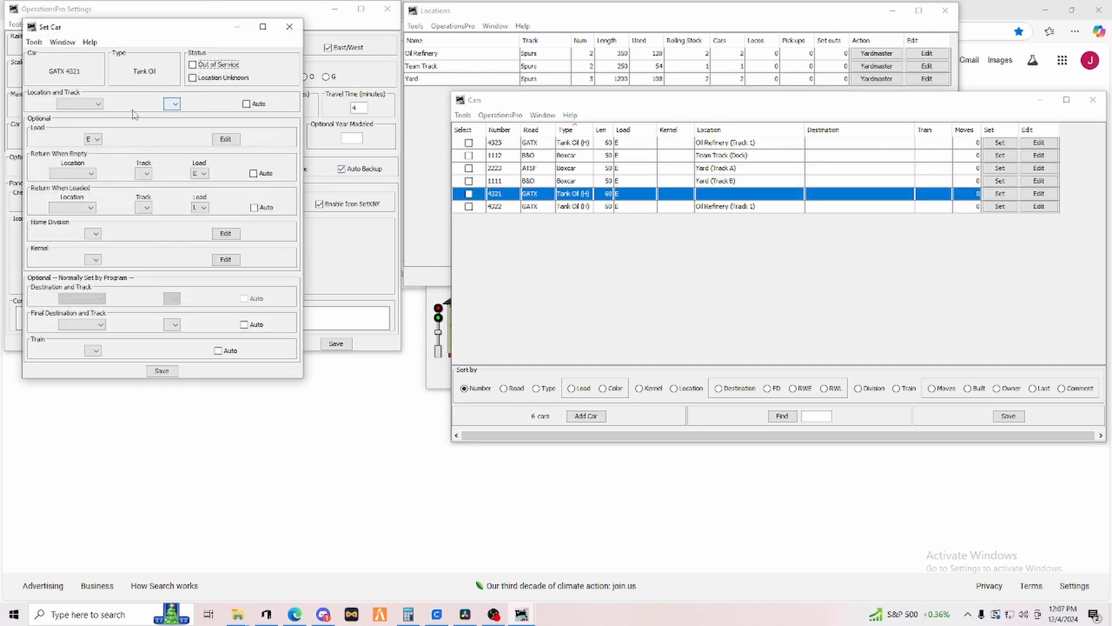
click(98, 104)
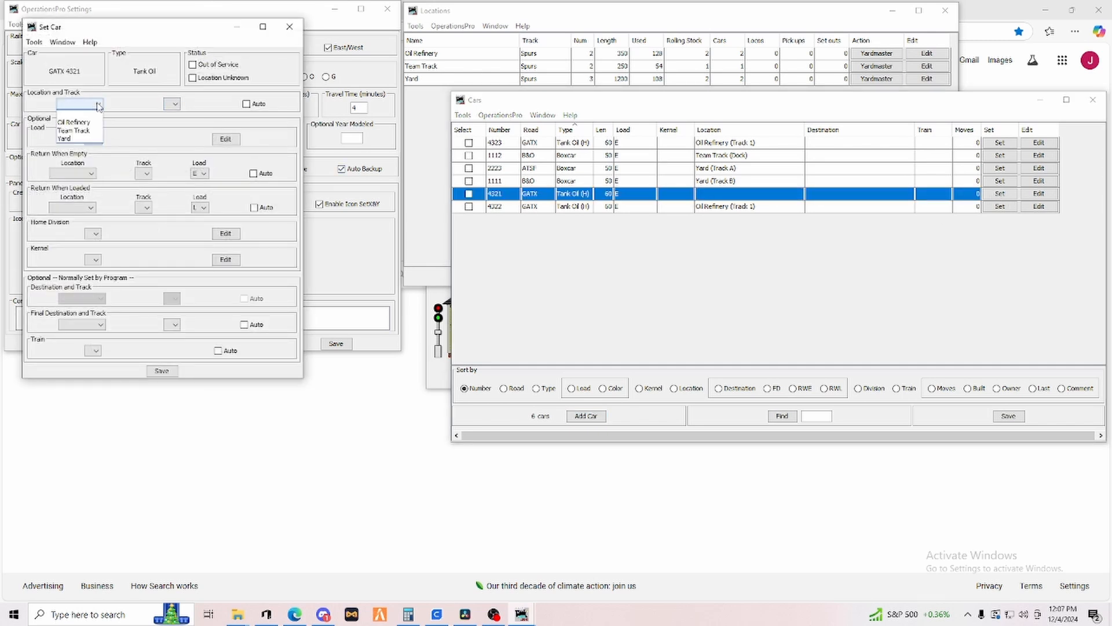
click(75, 140)
click(183, 104)
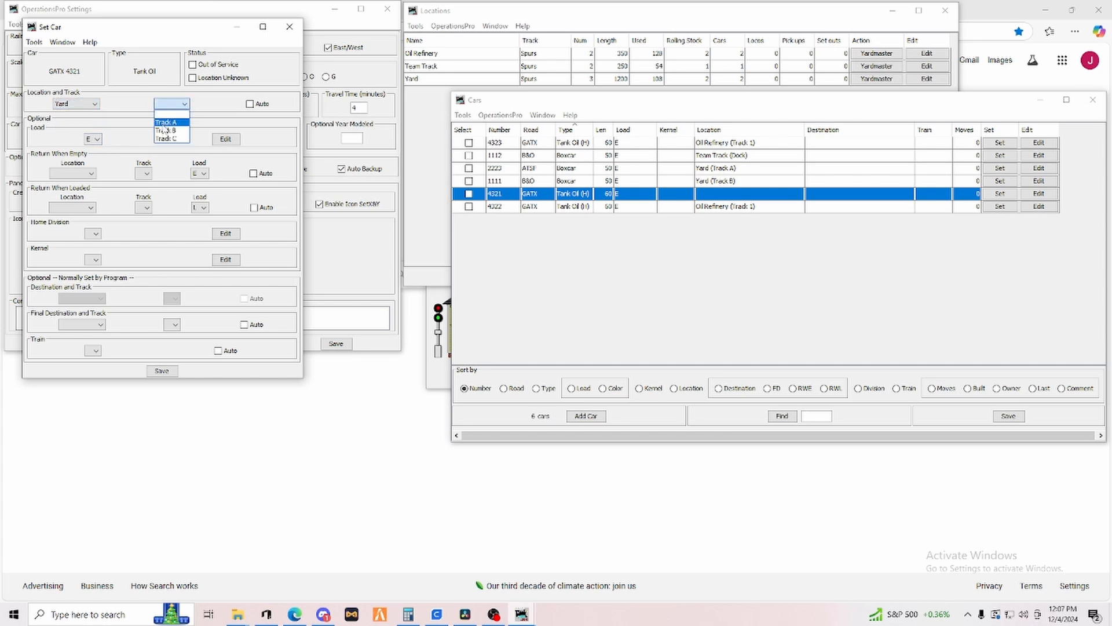
click(165, 124)
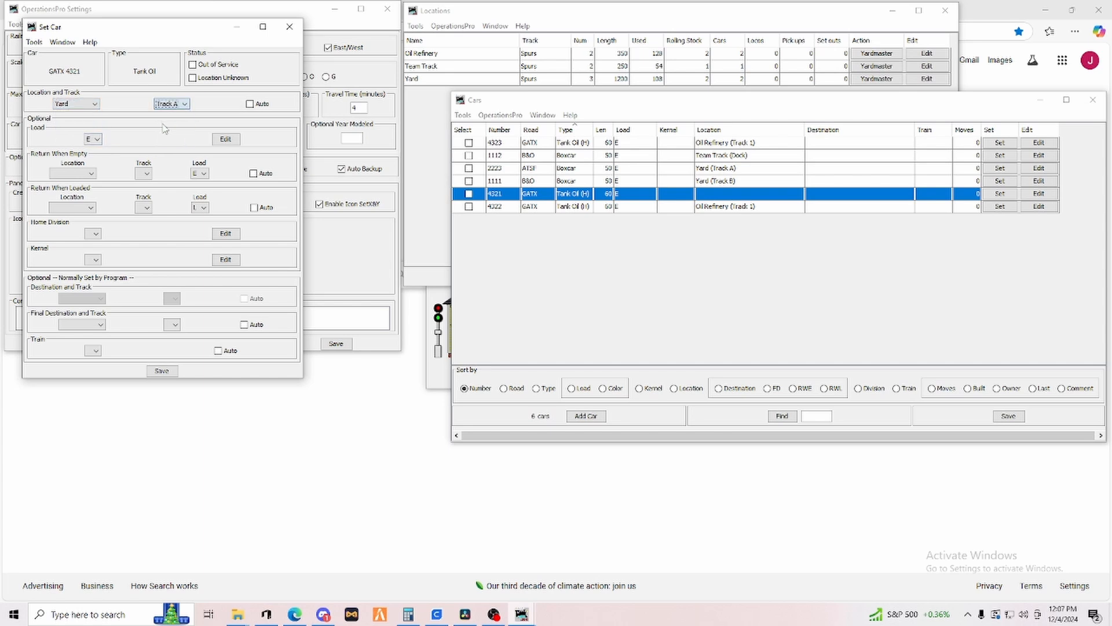
click(162, 371)
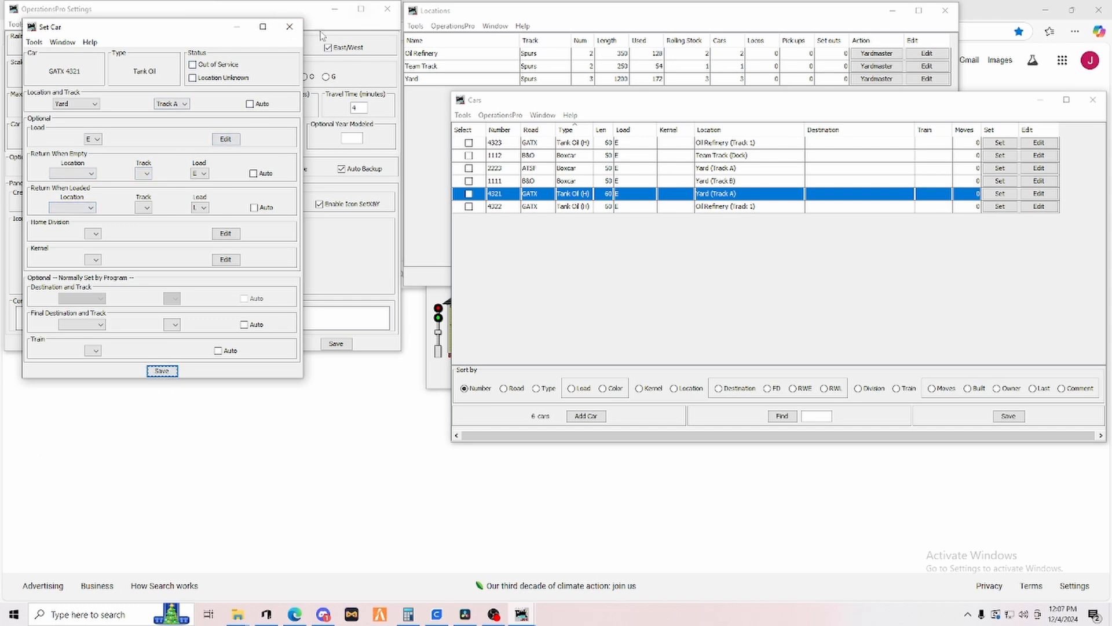
click(290, 26)
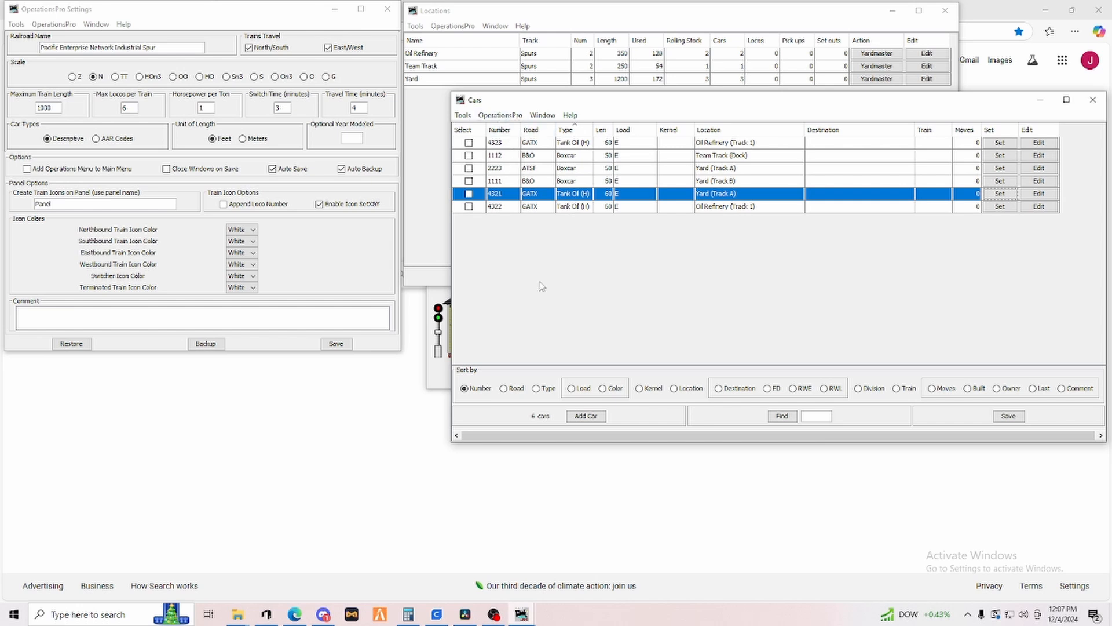
Start a new car entry and add PENX as a new railroad road name.
click(581, 418)
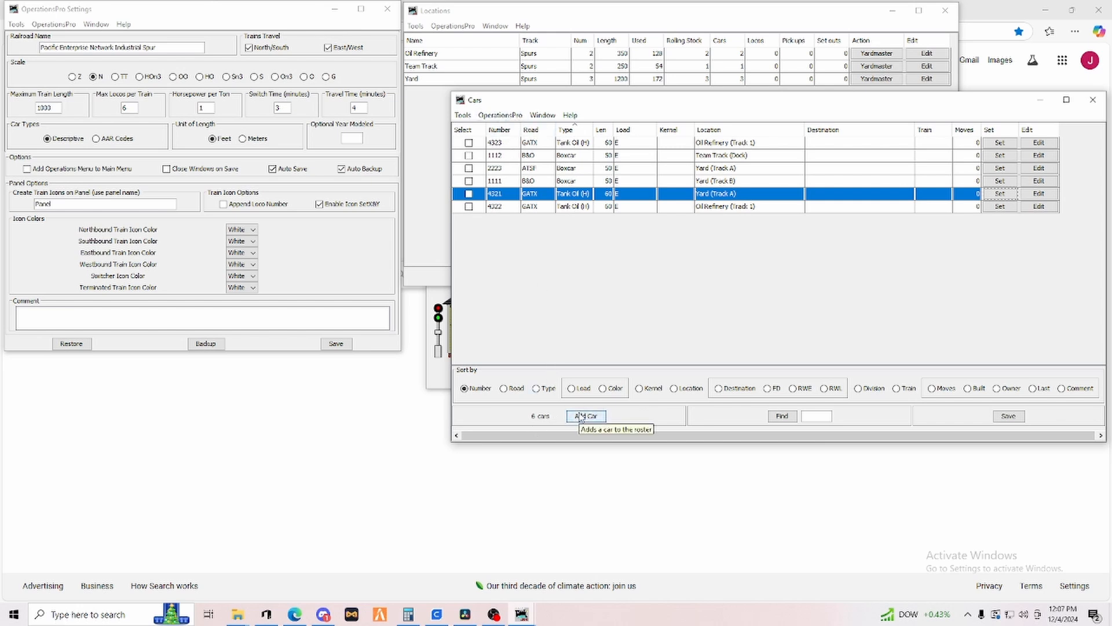
click(285, 52)
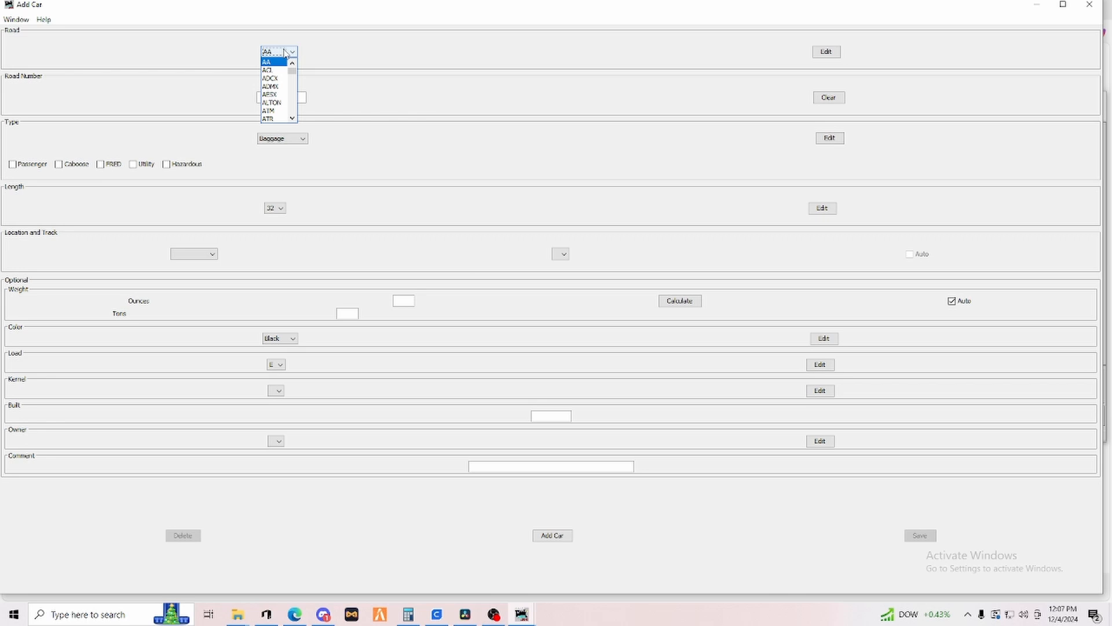
scroll(275, 87, down, 5)
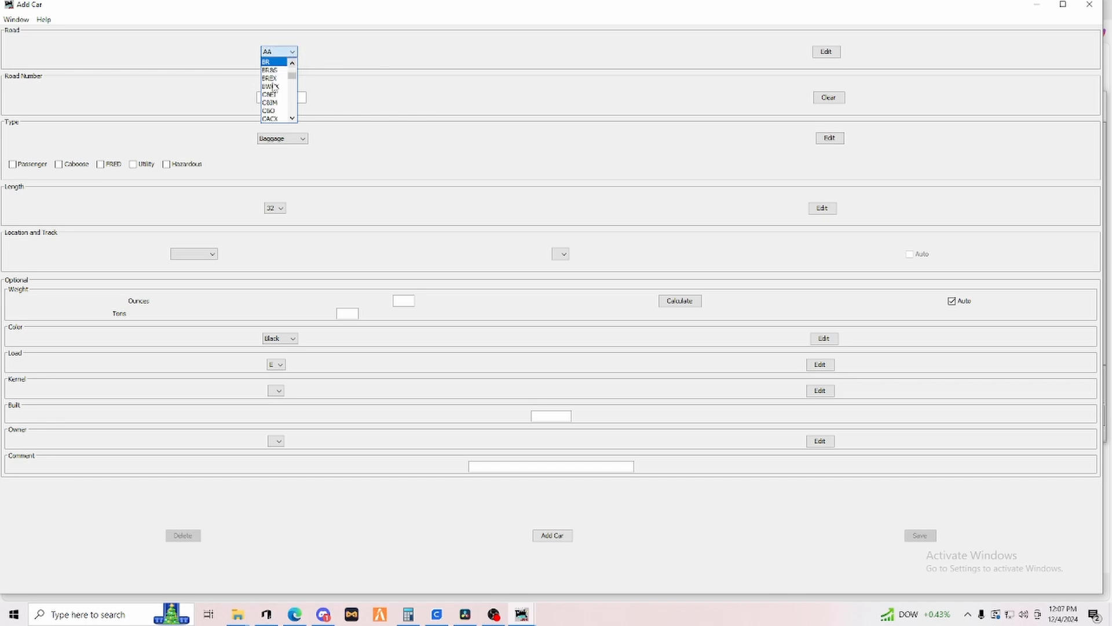
scroll(274, 87, up, 5)
scroll(275, 87, down, 5)
scroll(274, 88, up, 5)
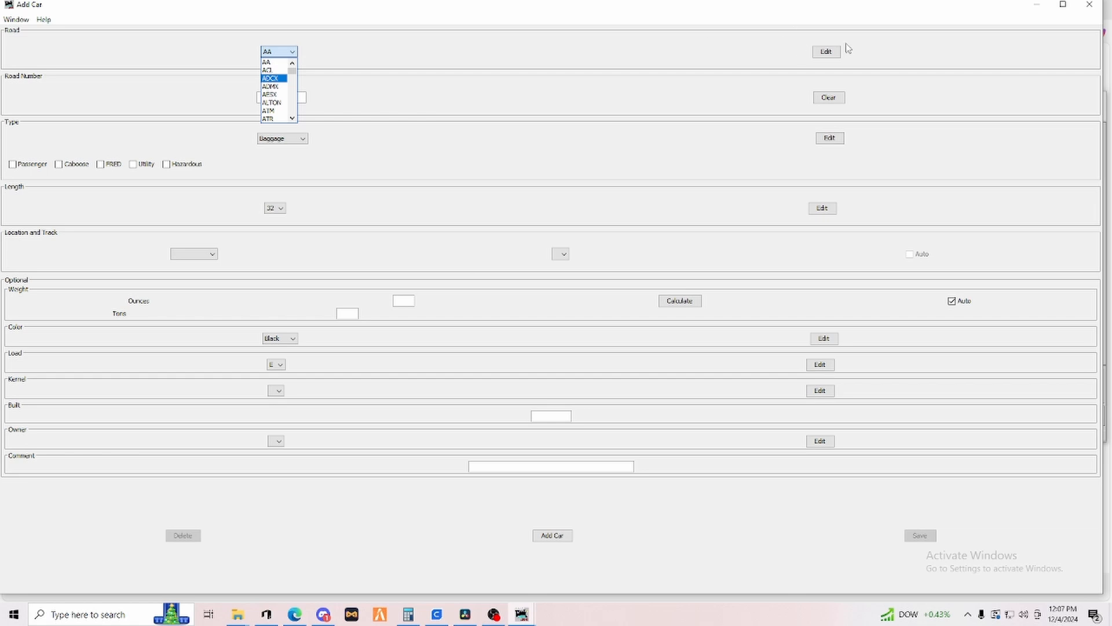
click(833, 51)
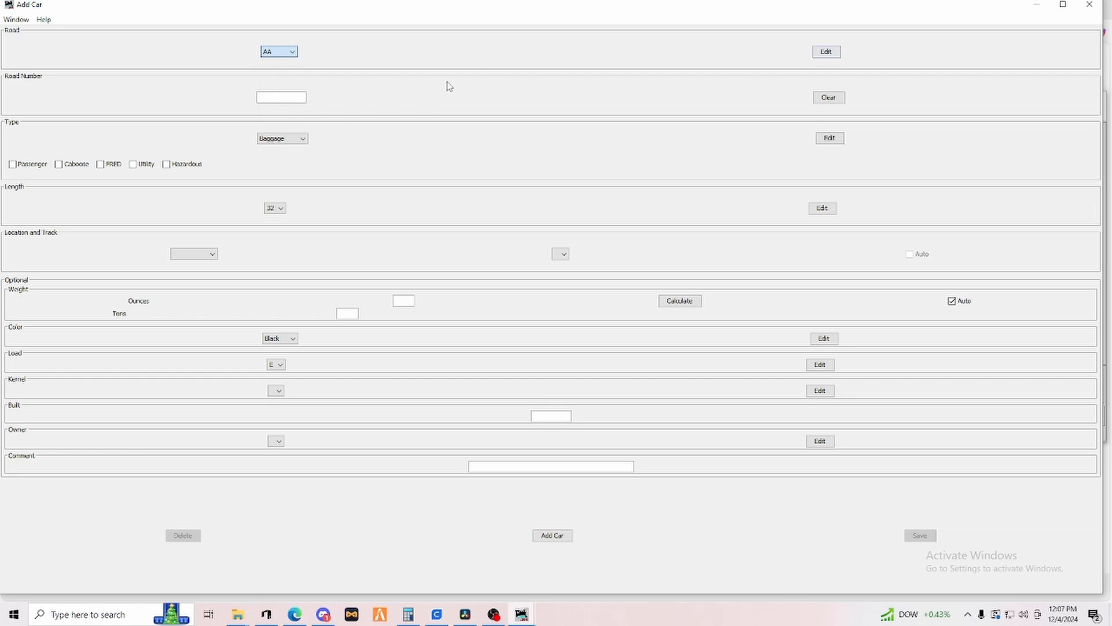
click(827, 53)
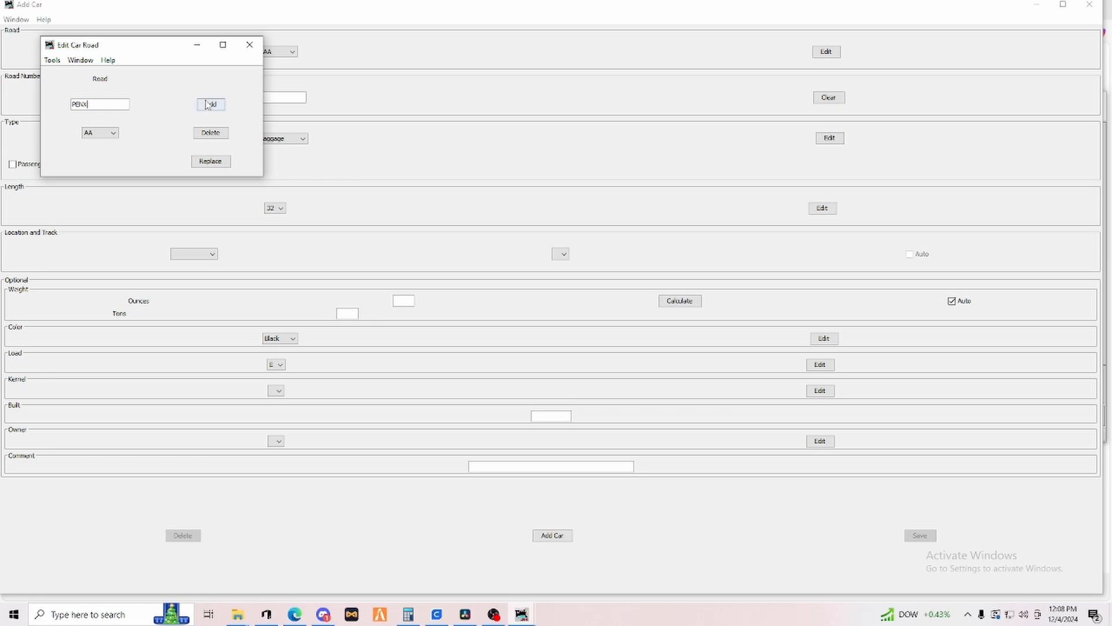
click(249, 44)
Set the new car's road to PENX and its type to Flatcar.
click(292, 52)
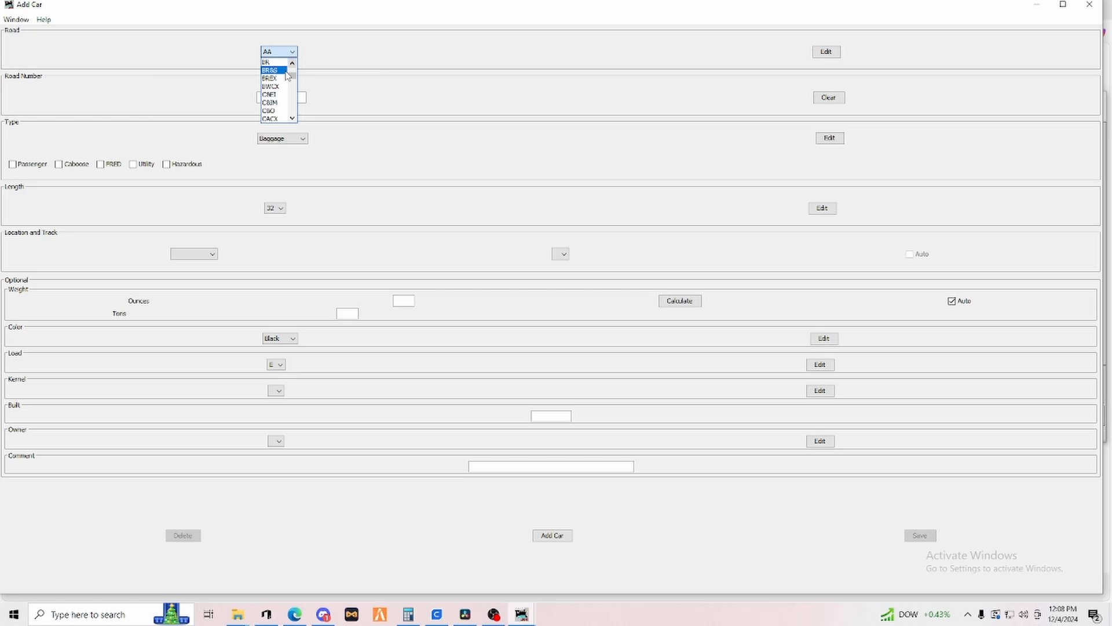
scroll(284, 81, down, 6)
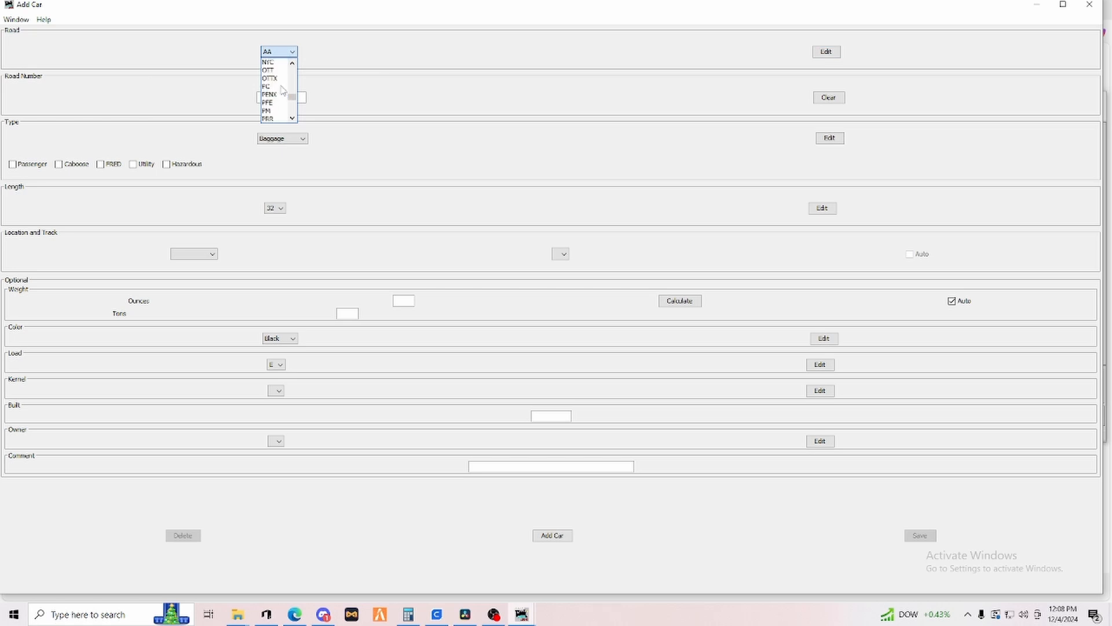
click(273, 94)
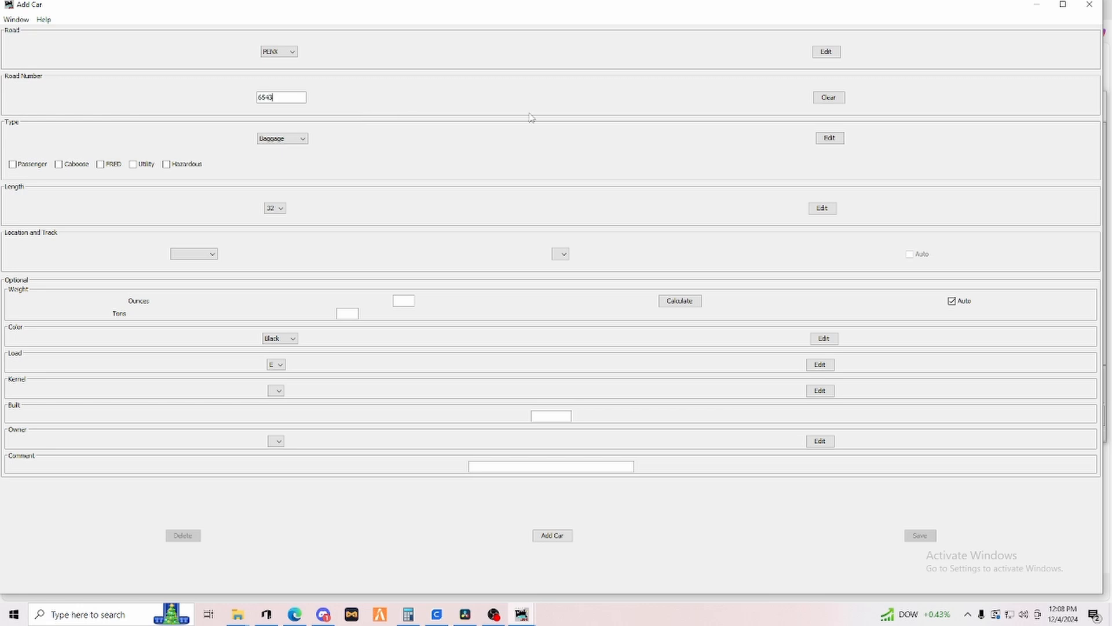
click(302, 140)
scroll(298, 167, down, 3)
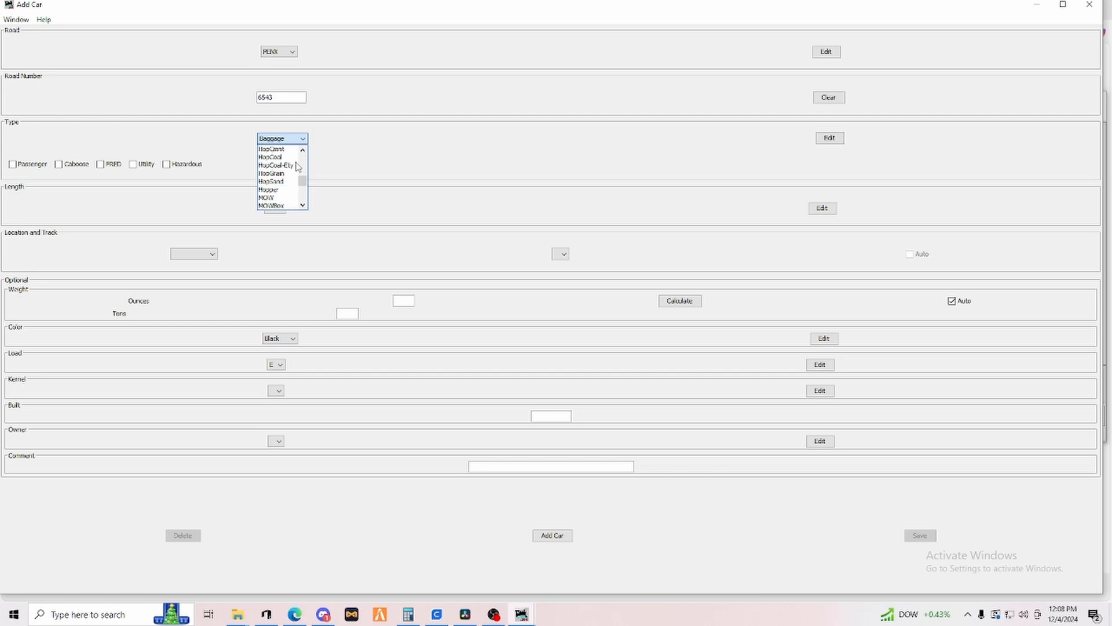
scroll(296, 167, up, 3)
click(284, 167)
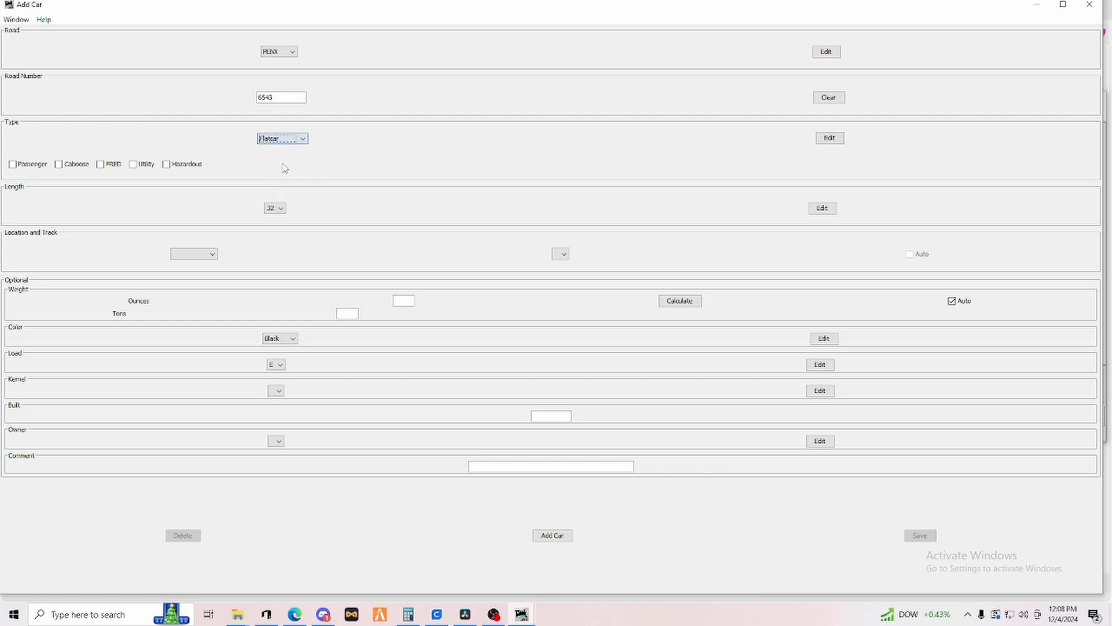
Set the car's length to 50 and place it at Yard on Track C.
click(280, 208)
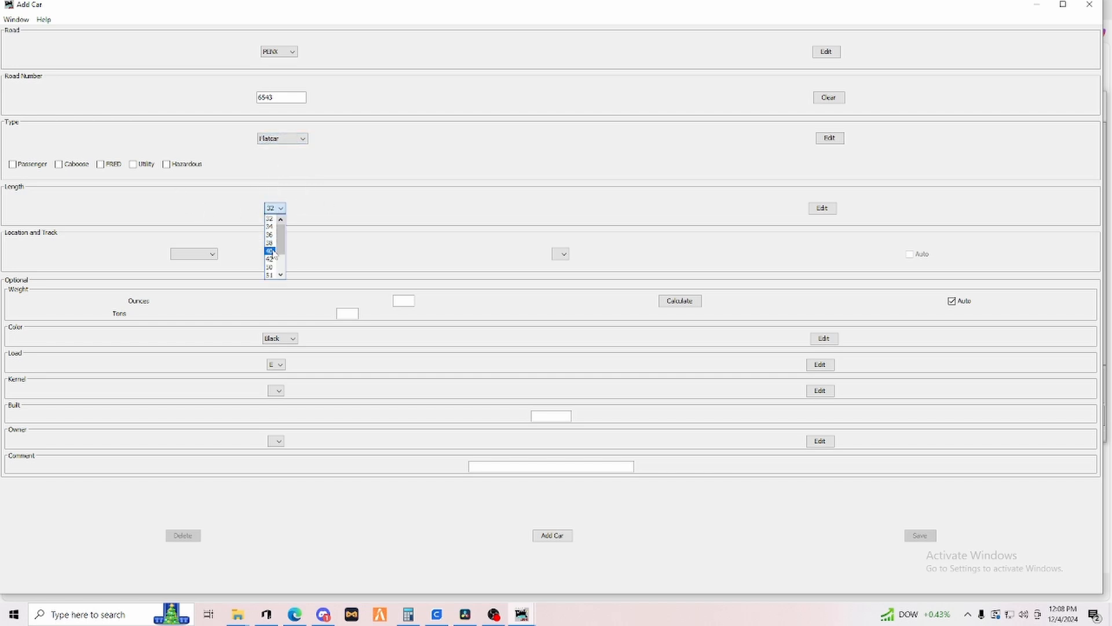
click(272, 267)
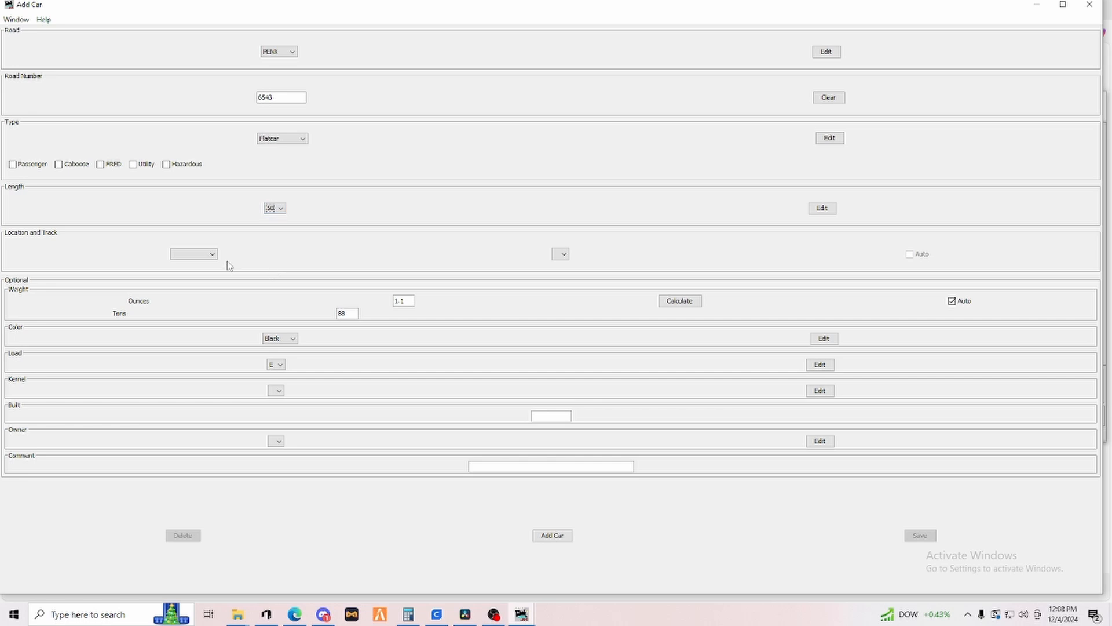
click(192, 254)
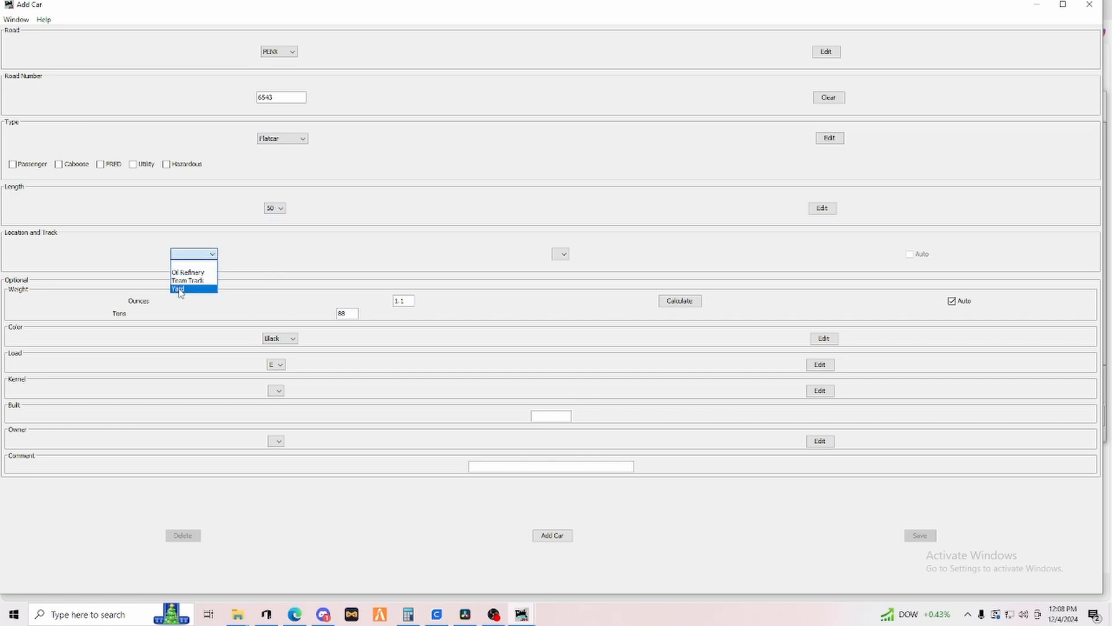
click(181, 289)
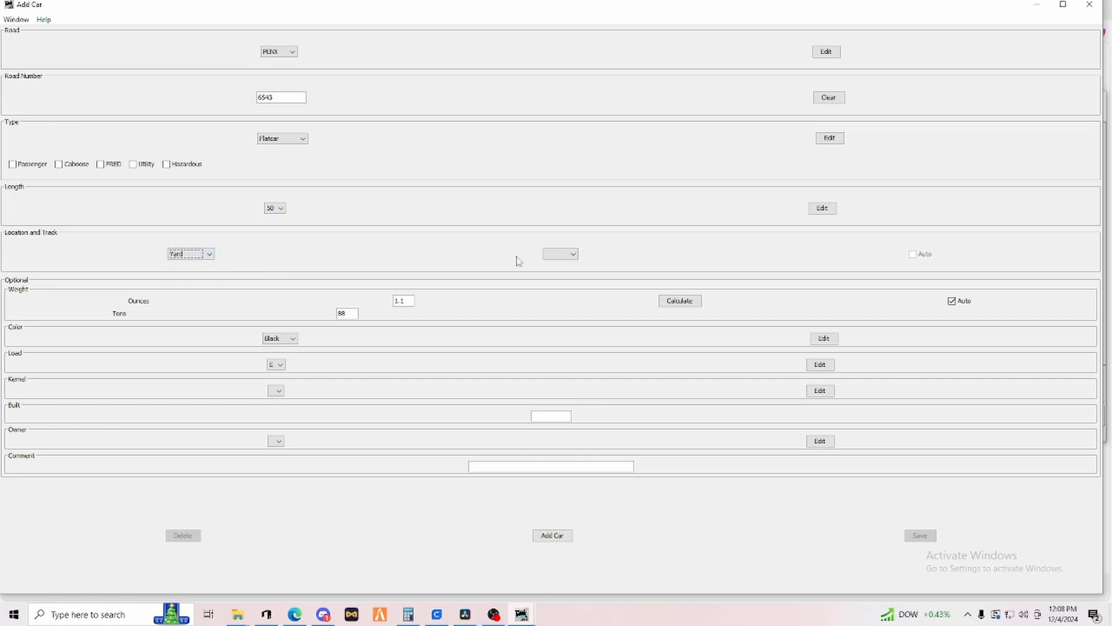
click(560, 254)
click(554, 288)
Set the car's color to Red and add it to the roster.
click(295, 339)
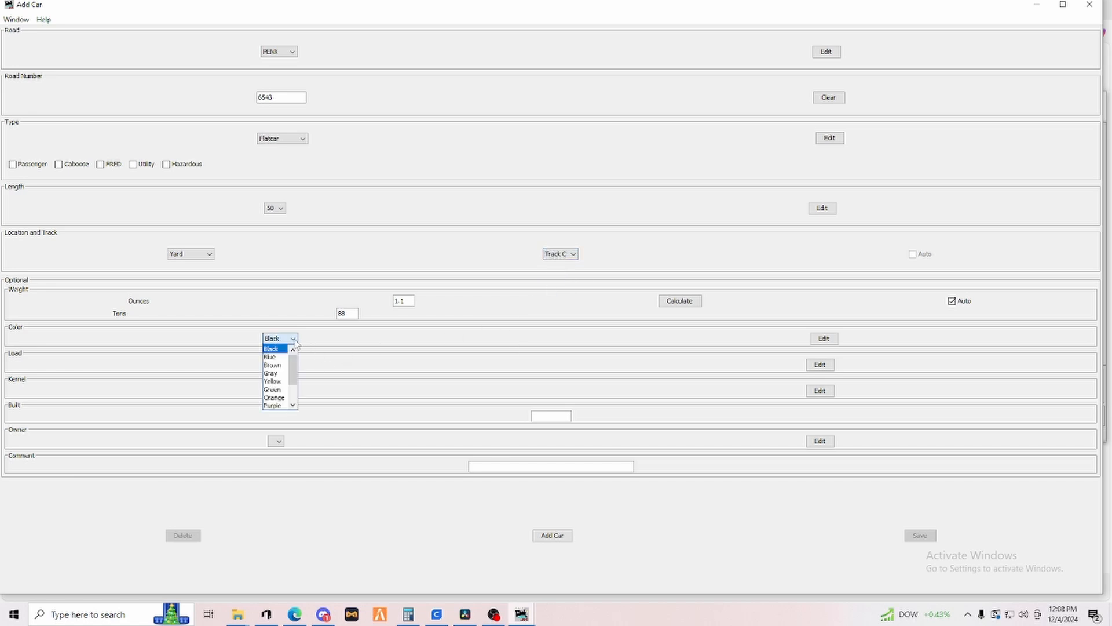
scroll(277, 385, down, 1)
click(277, 390)
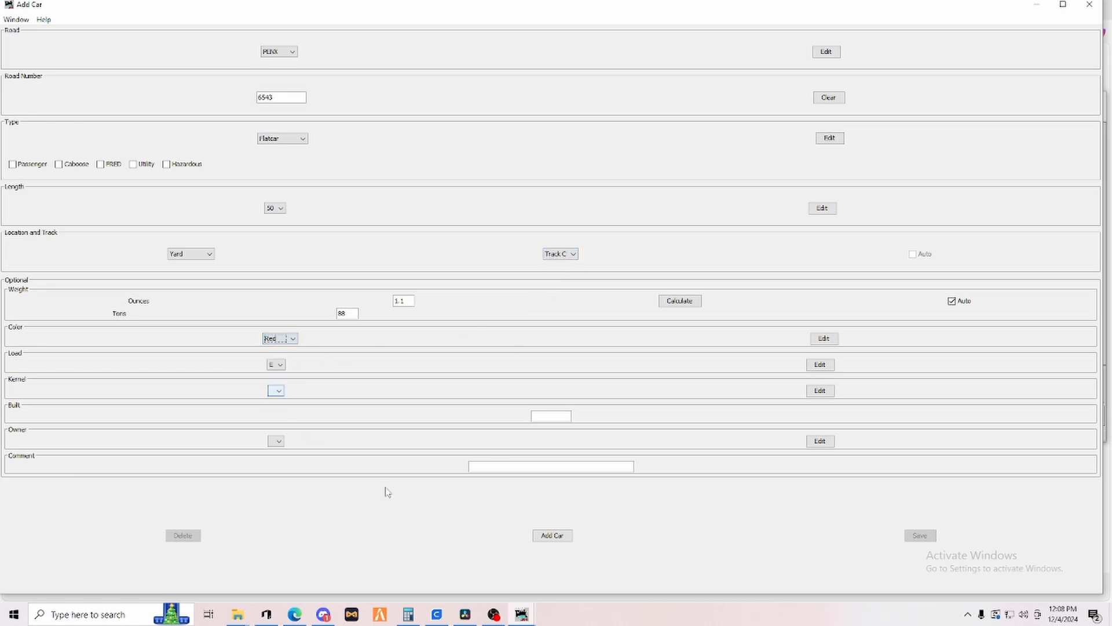
click(558, 537)
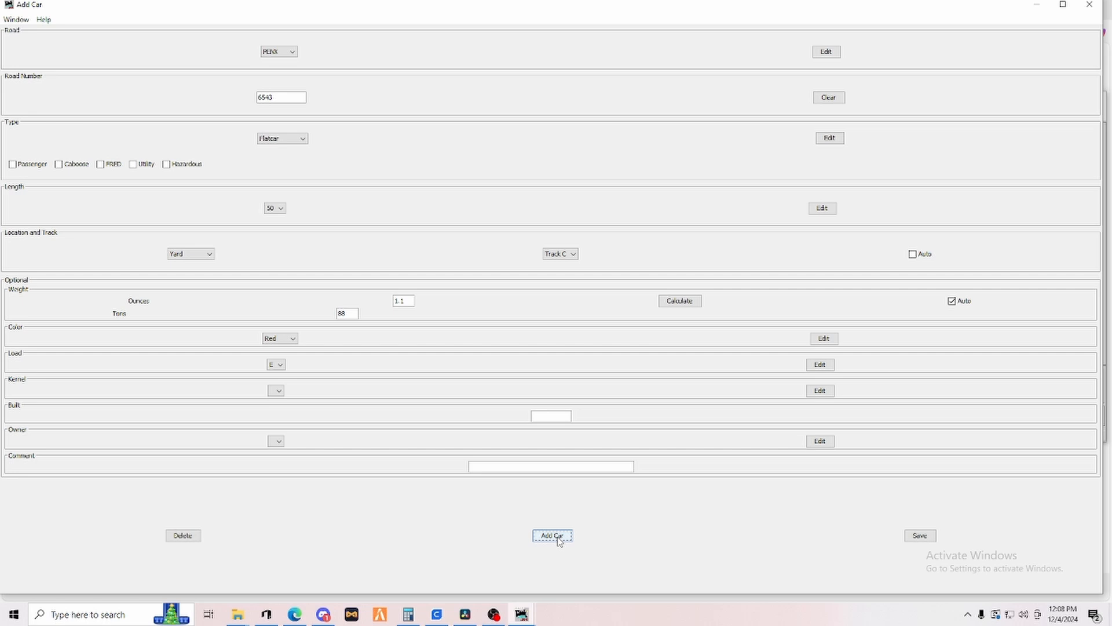
Change the road of the next car to BN.
click(292, 52)
scroll(276, 99, up, 10)
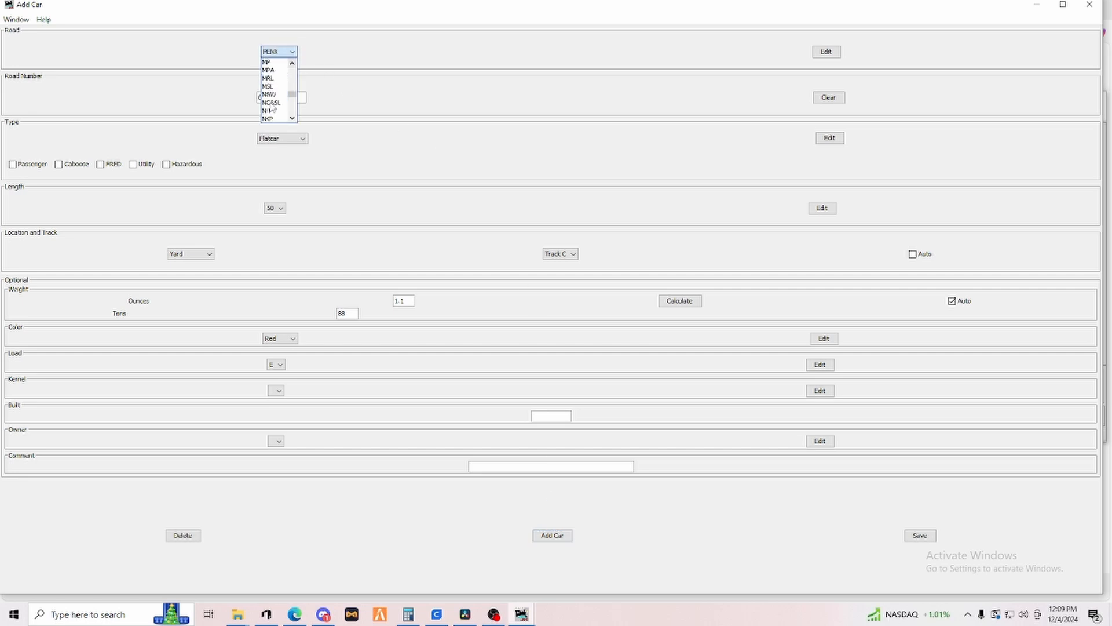
scroll(277, 99, up, 5)
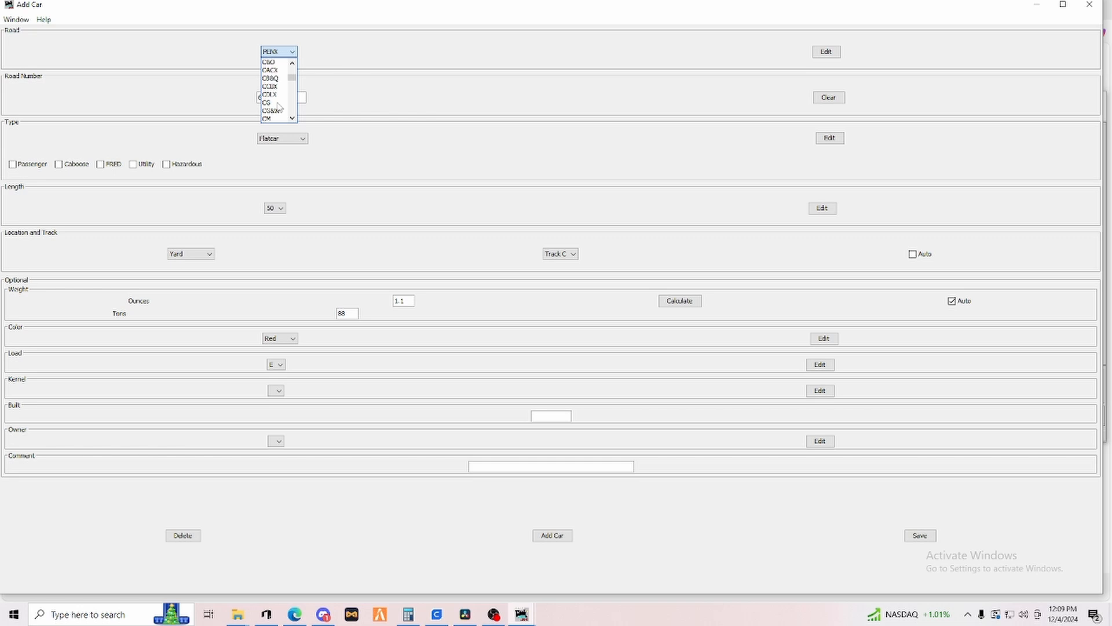
scroll(278, 106, up, 5)
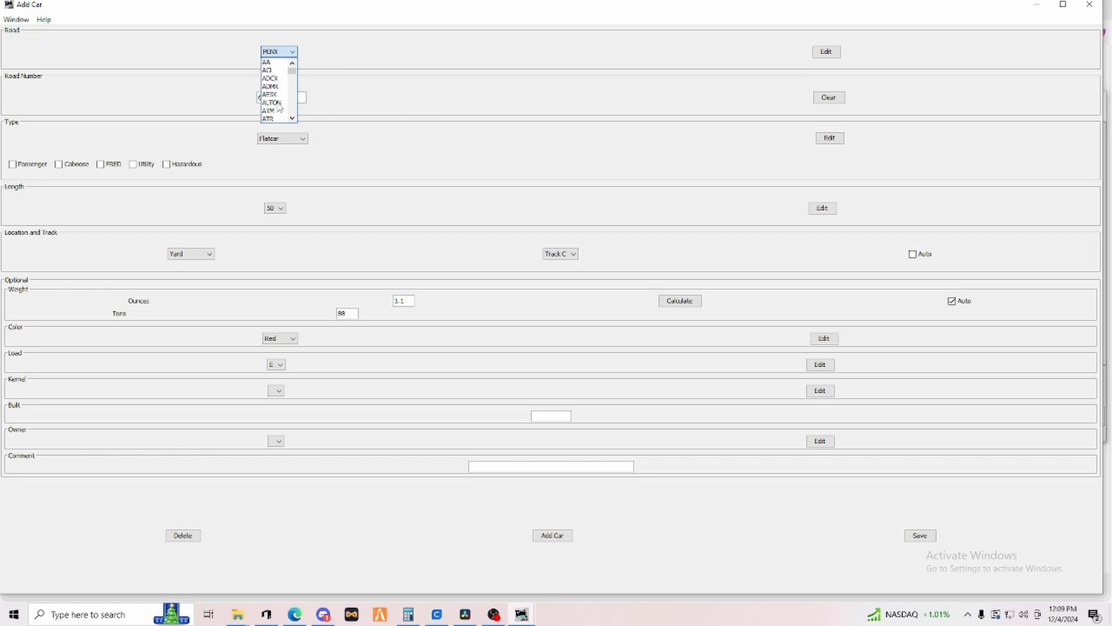
scroll(279, 106, down, 2)
click(278, 104)
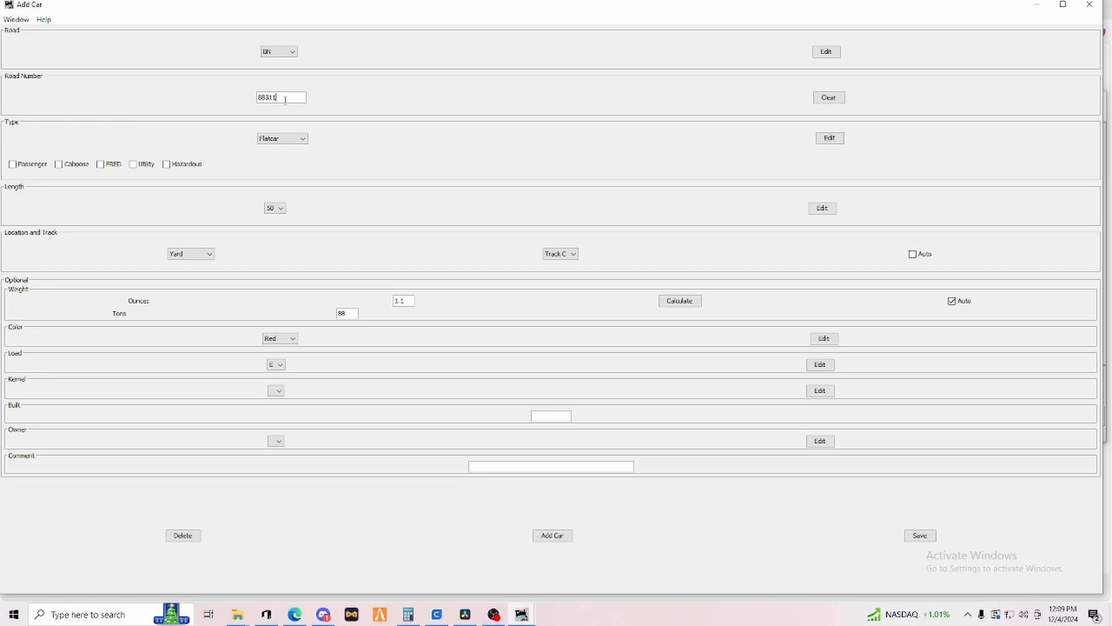
click(293, 341)
click(274, 365)
click(552, 535)
Add TTX as a new railroad road name.
click(292, 52)
scroll(277, 104, down, 5)
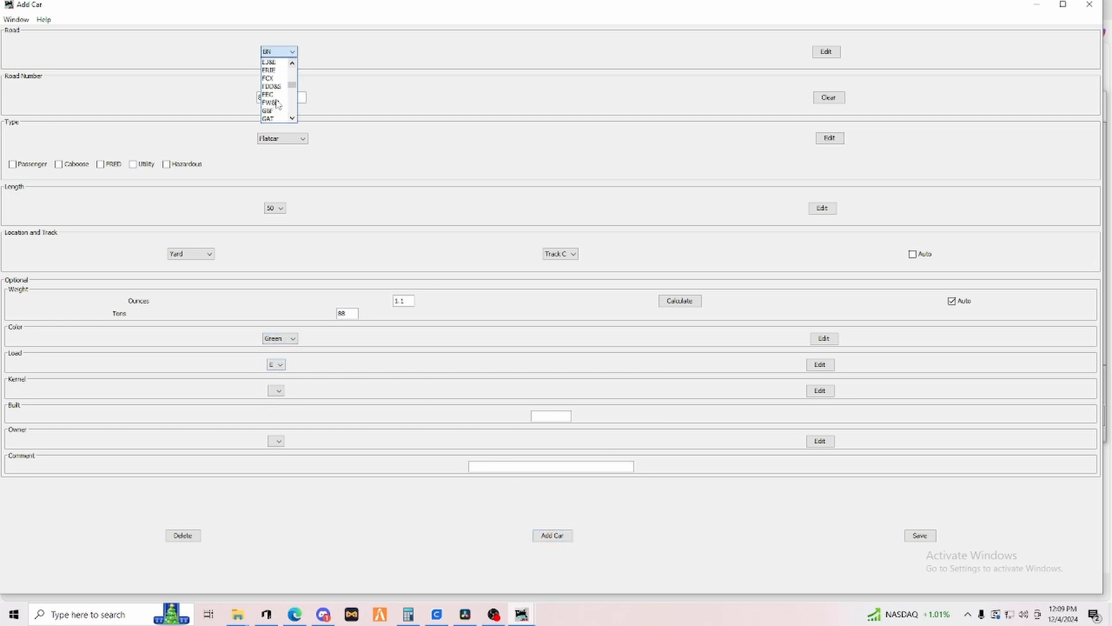
scroll(277, 104, down, 10)
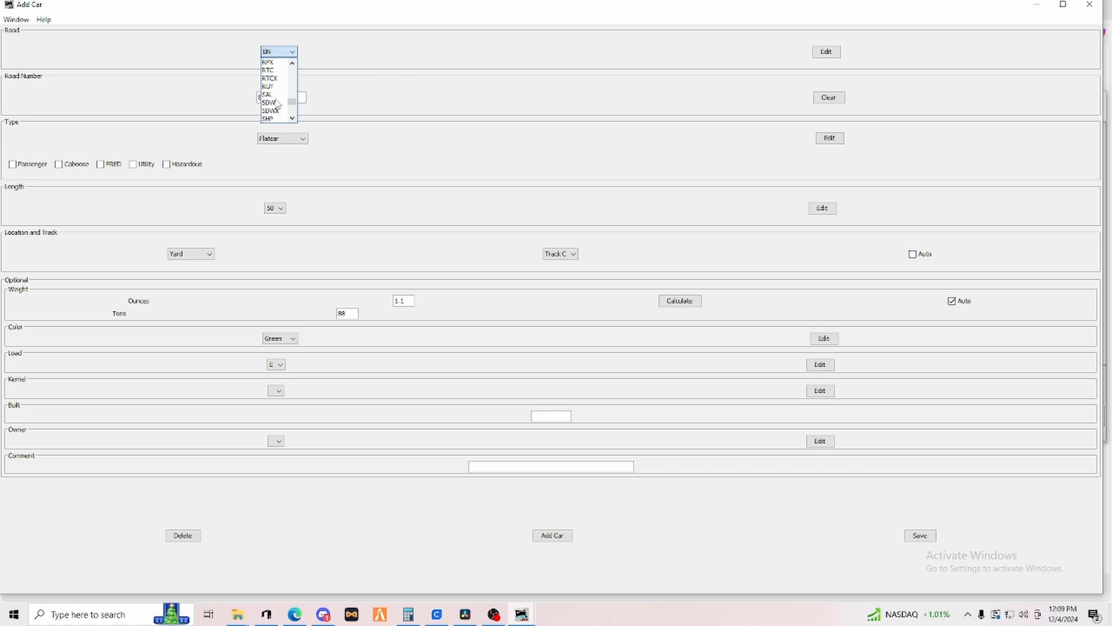
scroll(277, 103, down, 3)
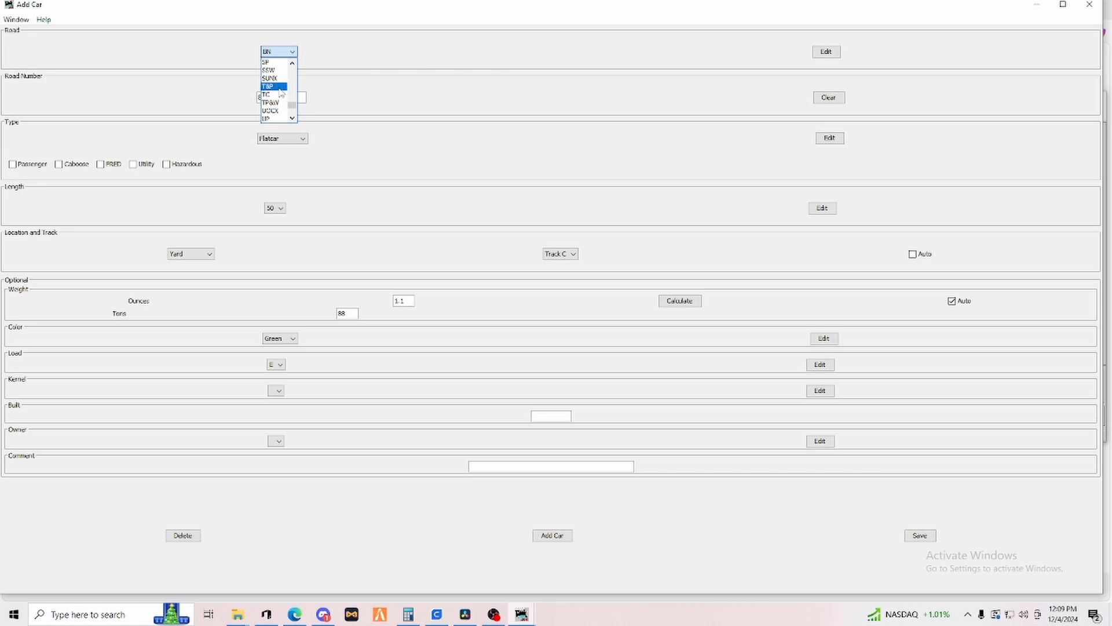
scroll(277, 90, up, 1)
scroll(275, 86, down, 1)
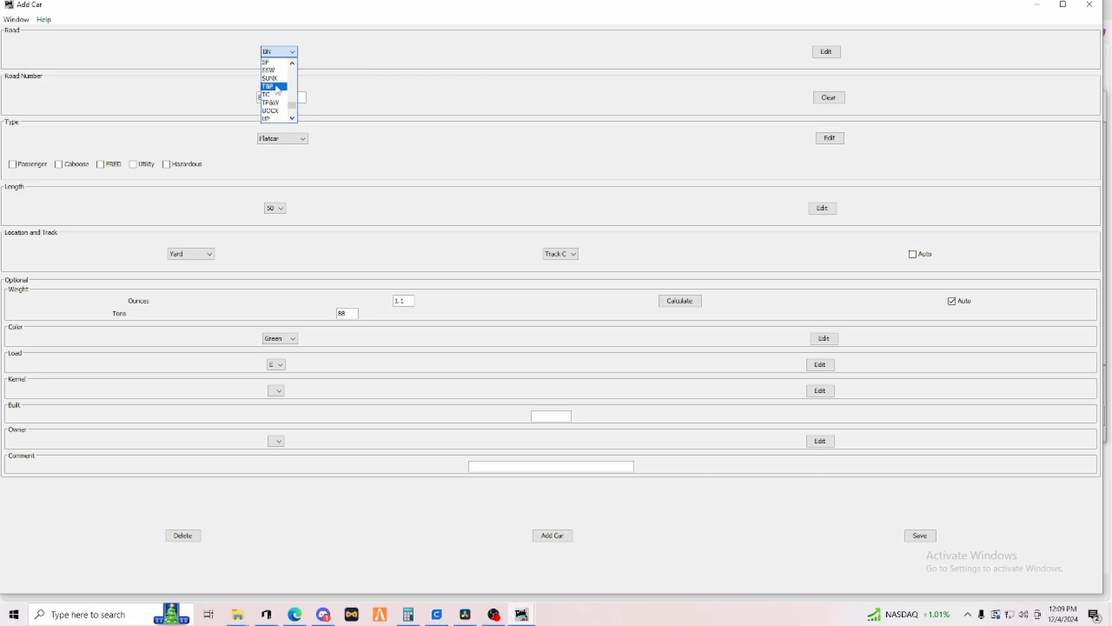
click(821, 53)
click(824, 52)
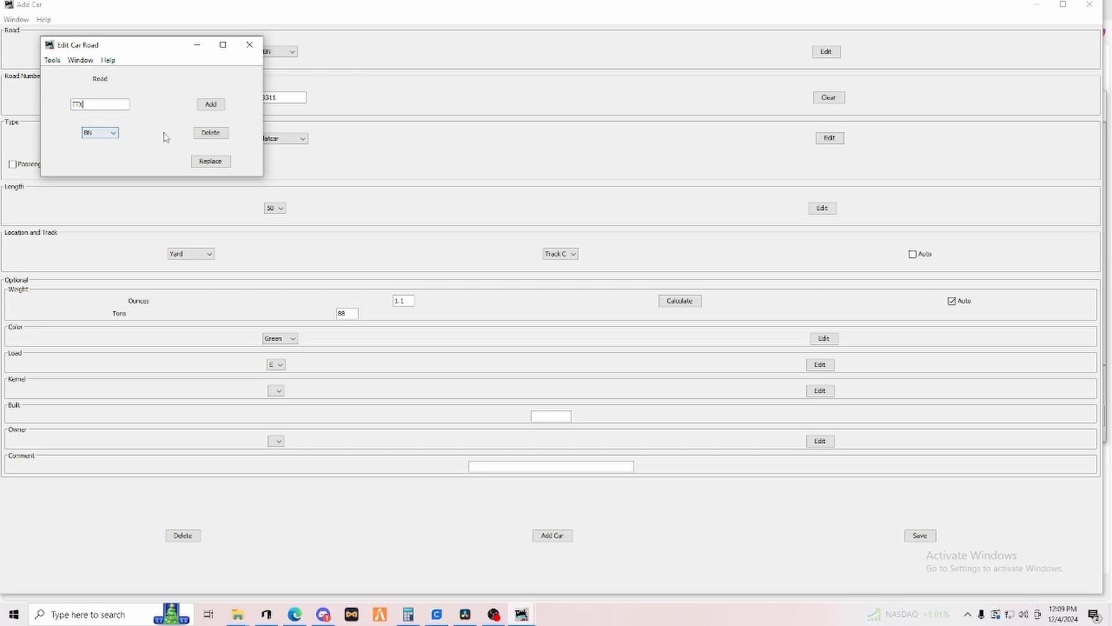
click(211, 105)
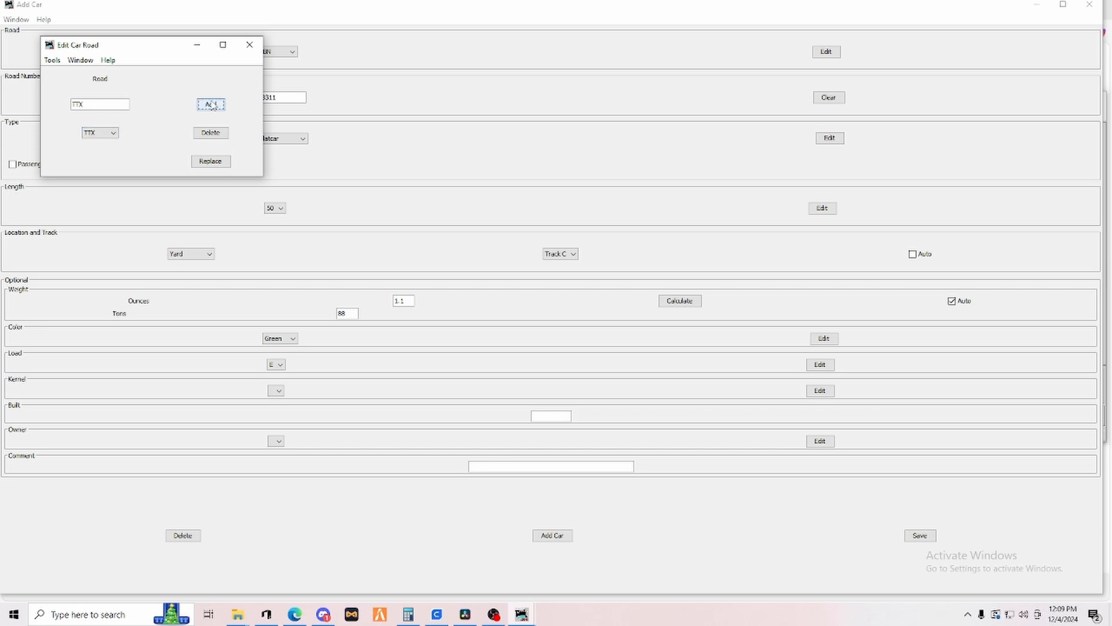
click(248, 45)
Set the car's road to TTX and its road number to 546311.
click(293, 52)
scroll(279, 93, down, 5)
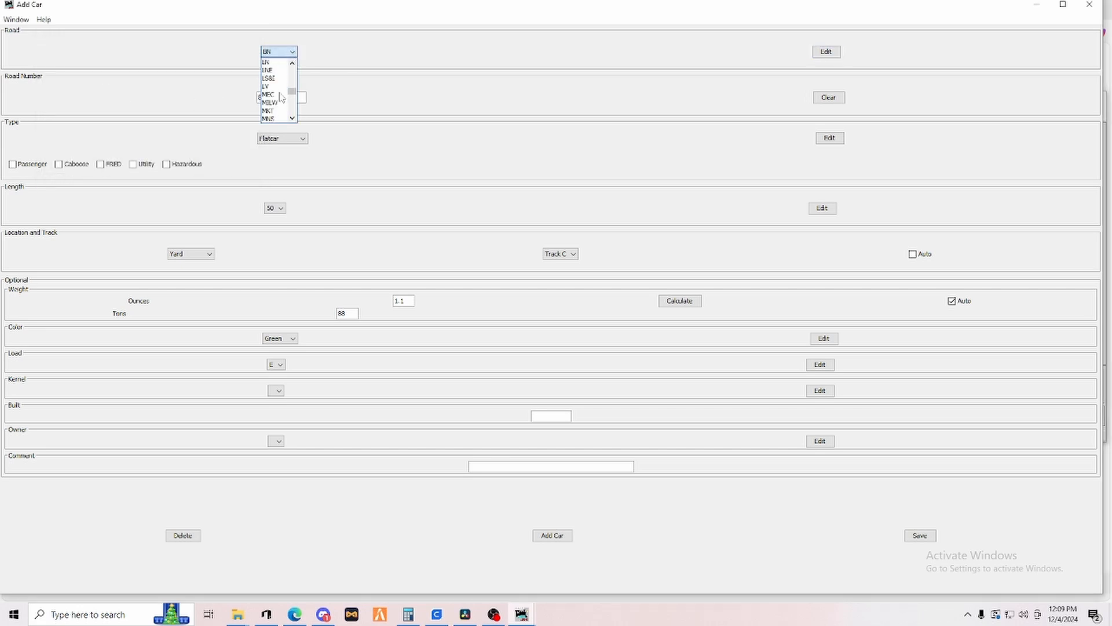
scroll(279, 95, down, 3)
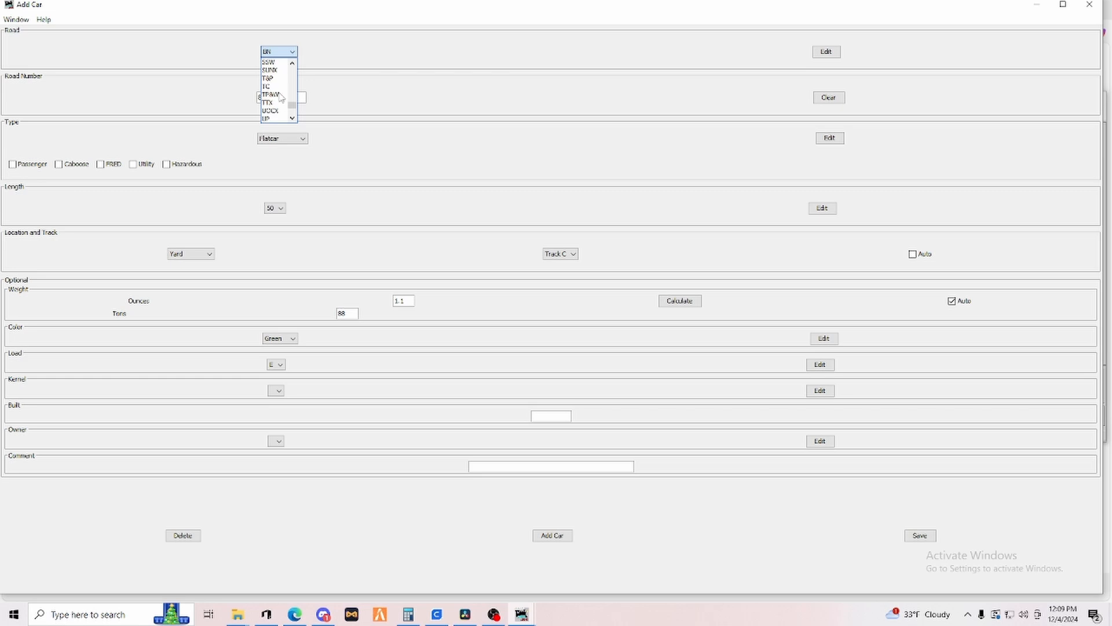
click(275, 102)
double_click(278, 98)
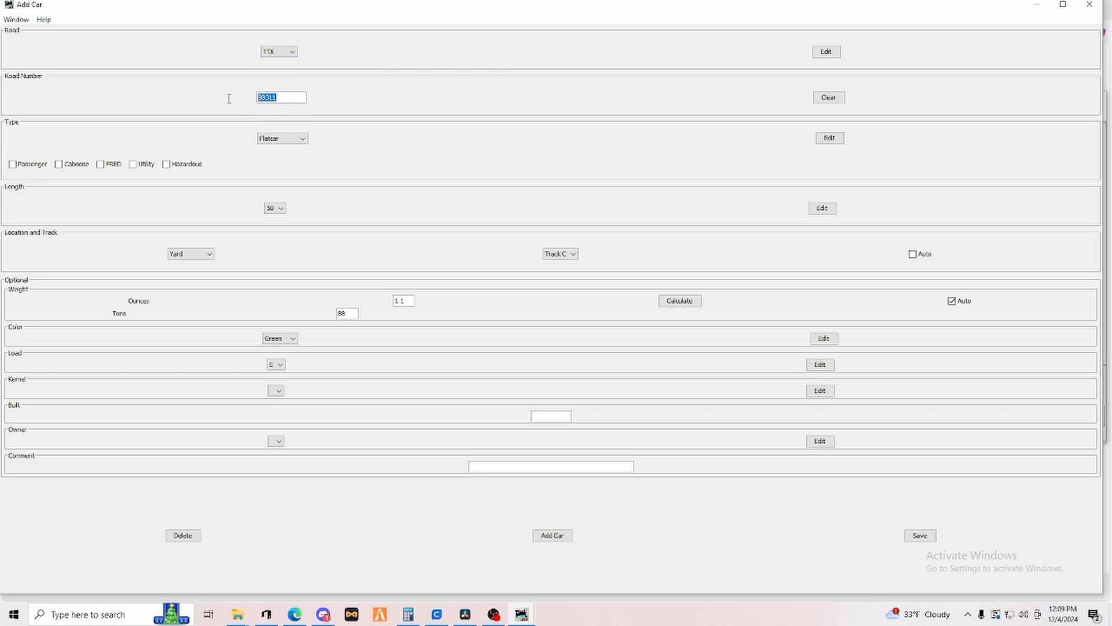
text(546311)
Set the color to Yellow, add the car to the roster, and save.
click(291, 339)
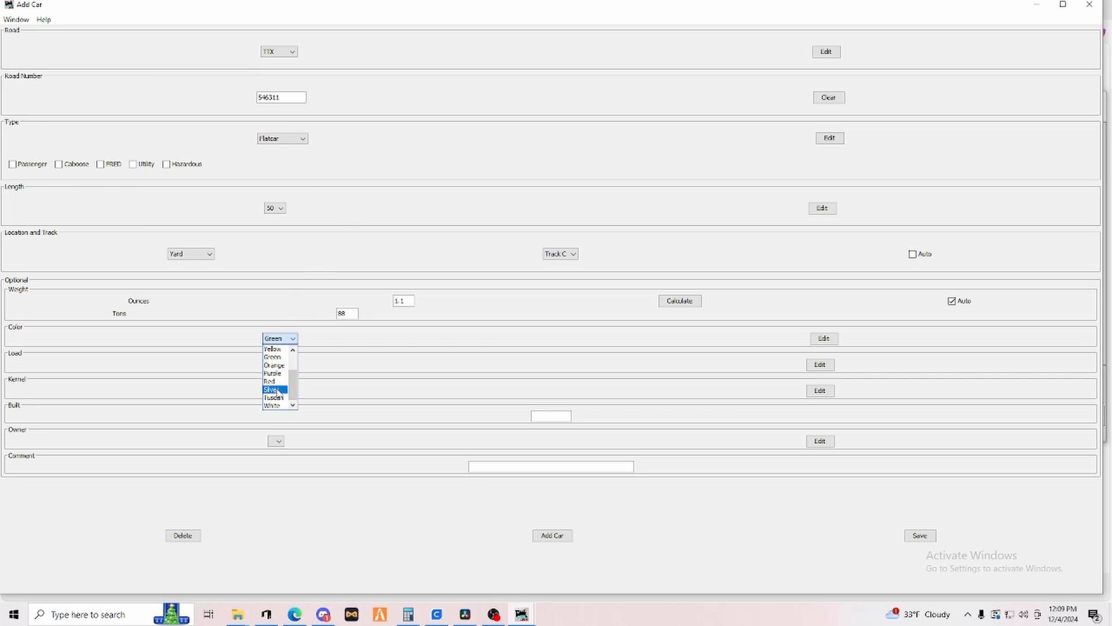
click(272, 349)
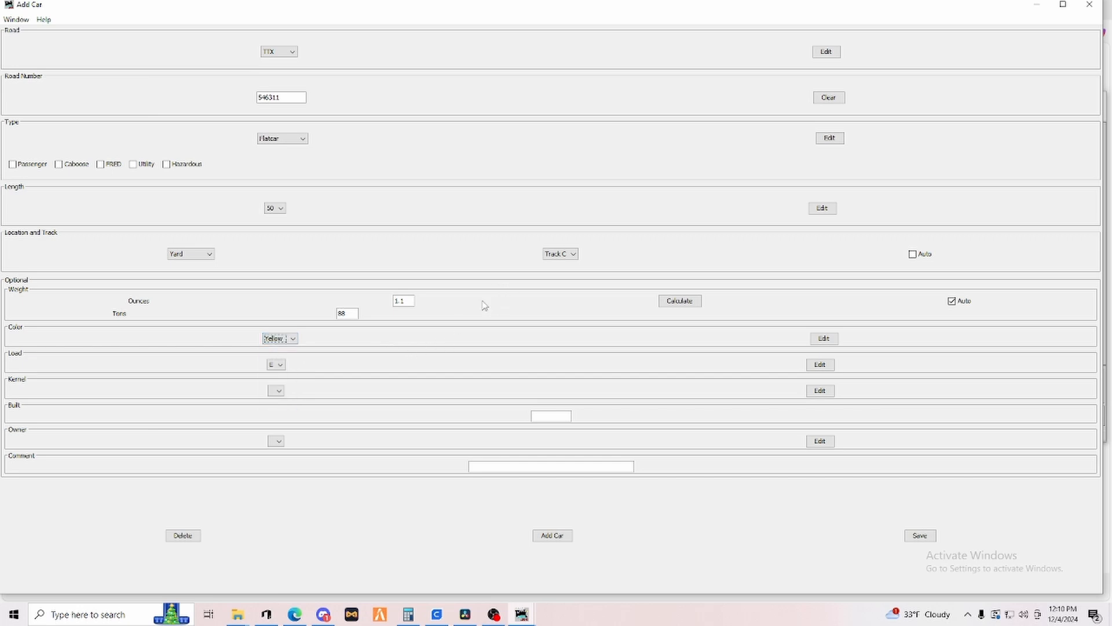
click(550, 538)
click(921, 536)
Add TTX flatcars 346313 and 346316 to the roster, forcing them onto Yard Track C despite its length, and save.
click(280, 97)
double_click(274, 97)
key(Right)
click(552, 536)
click(288, 98)
click(543, 537)
click(297, 100)
click(547, 536)
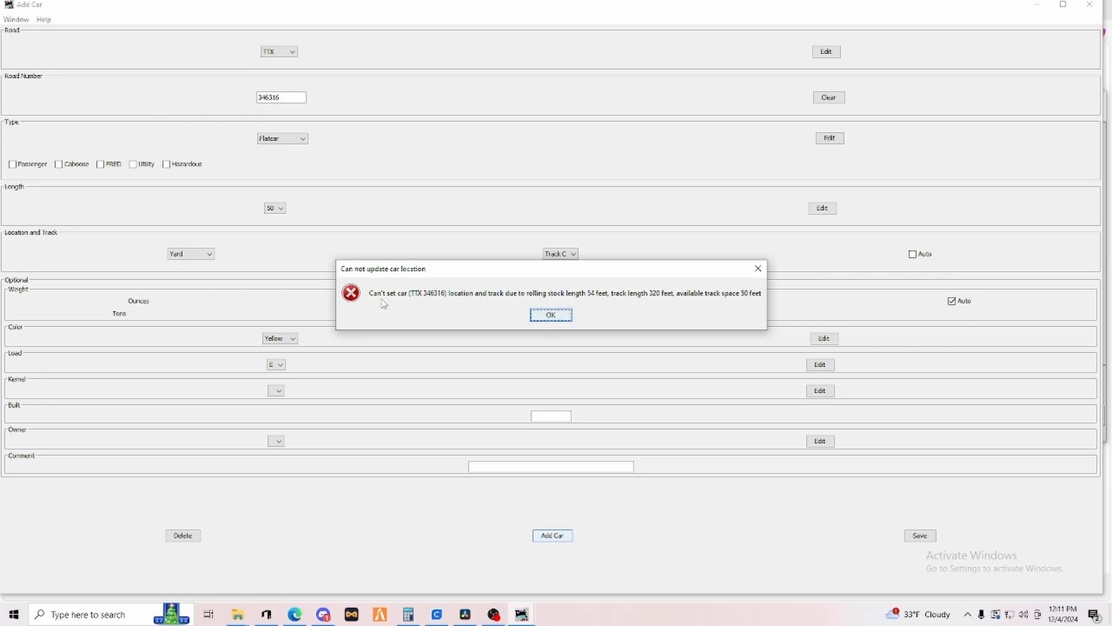
click(551, 317)
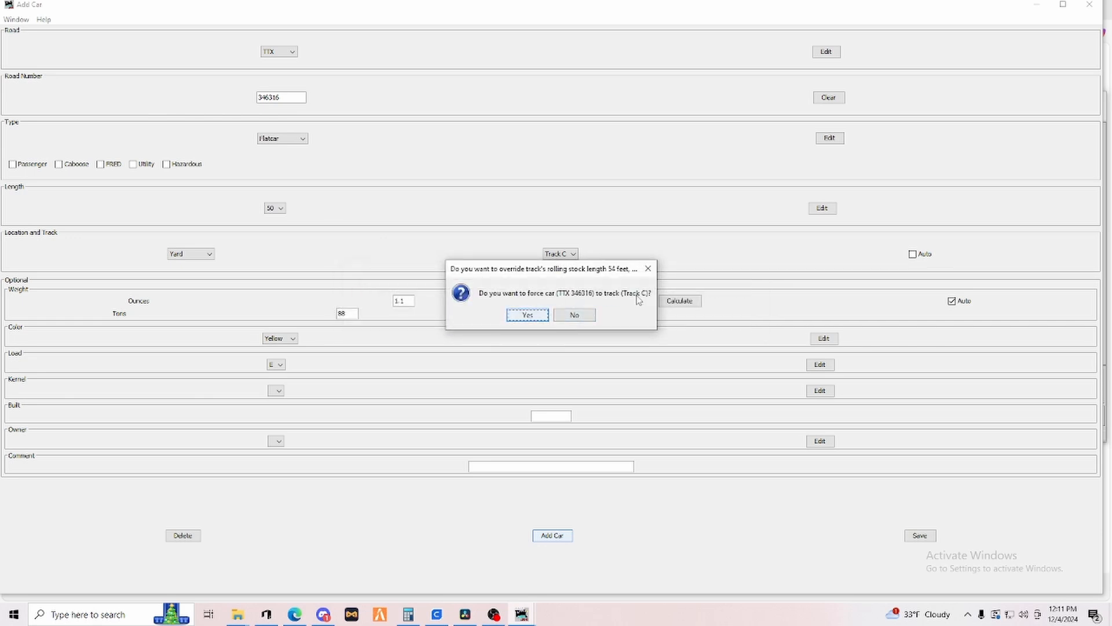
click(524, 317)
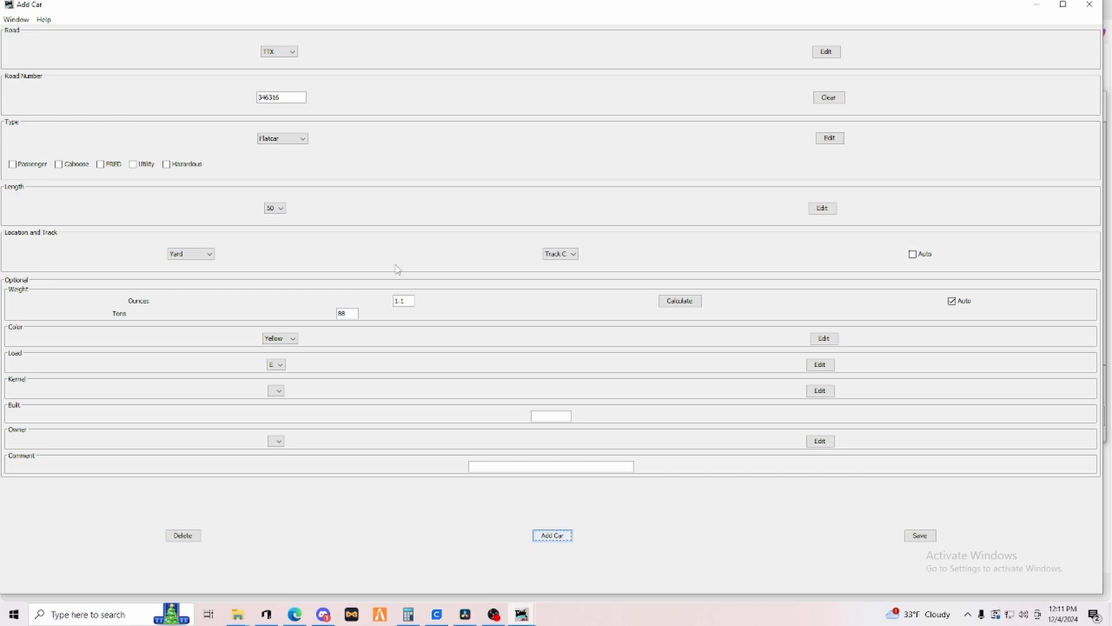
click(917, 537)
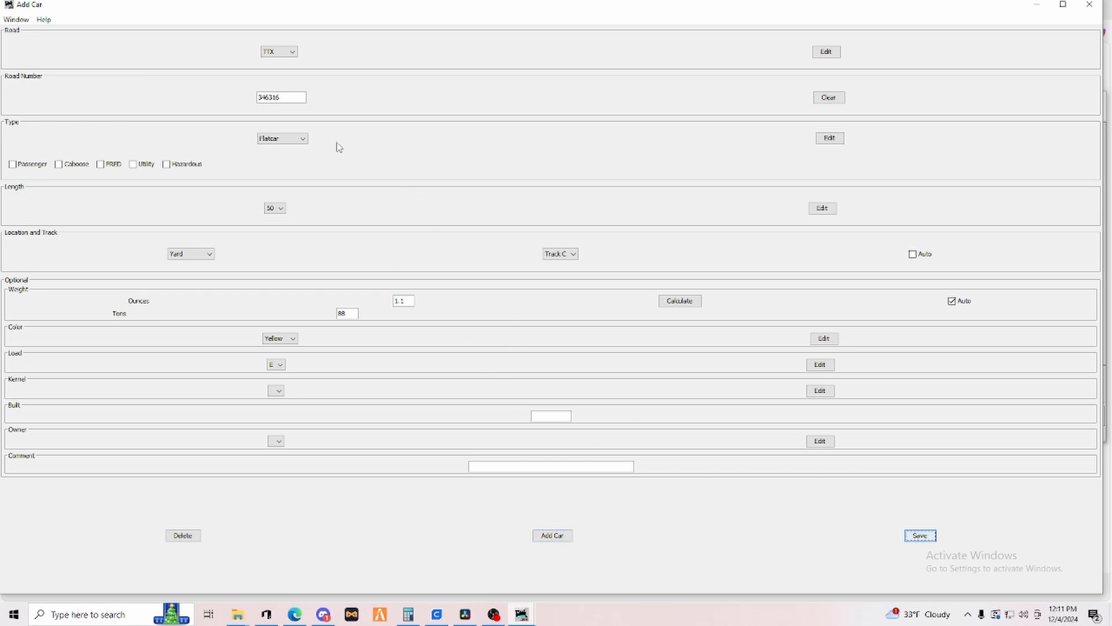
Set the road number to 346355, locate it at Oil Refinery Track 1, add the car, and decline the type override.
click(295, 97)
click(209, 255)
click(191, 272)
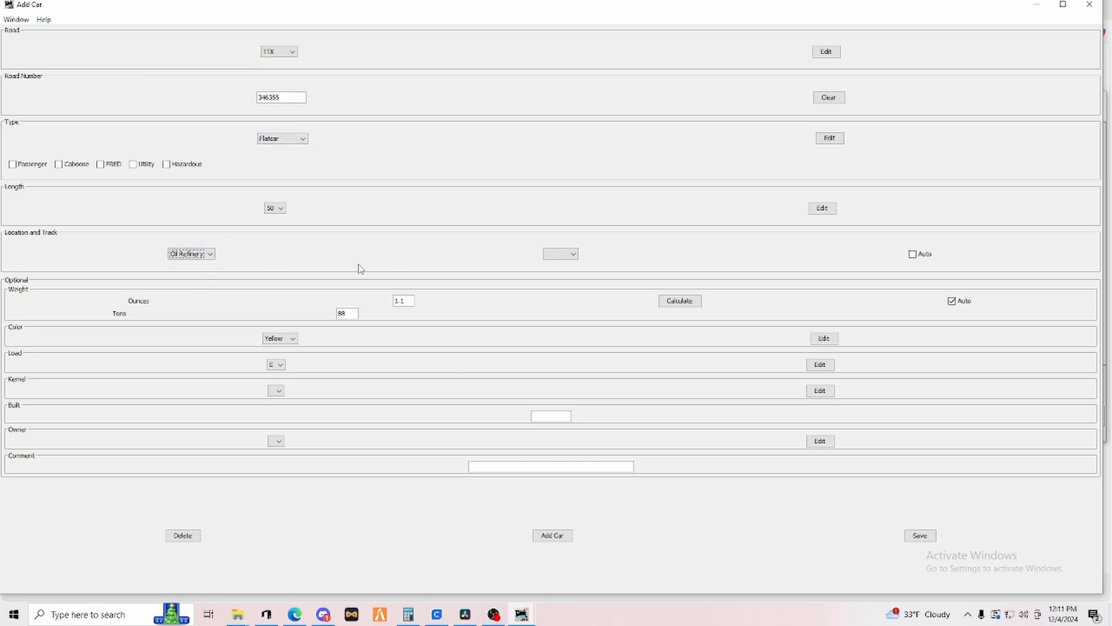
click(554, 255)
click(555, 273)
click(552, 536)
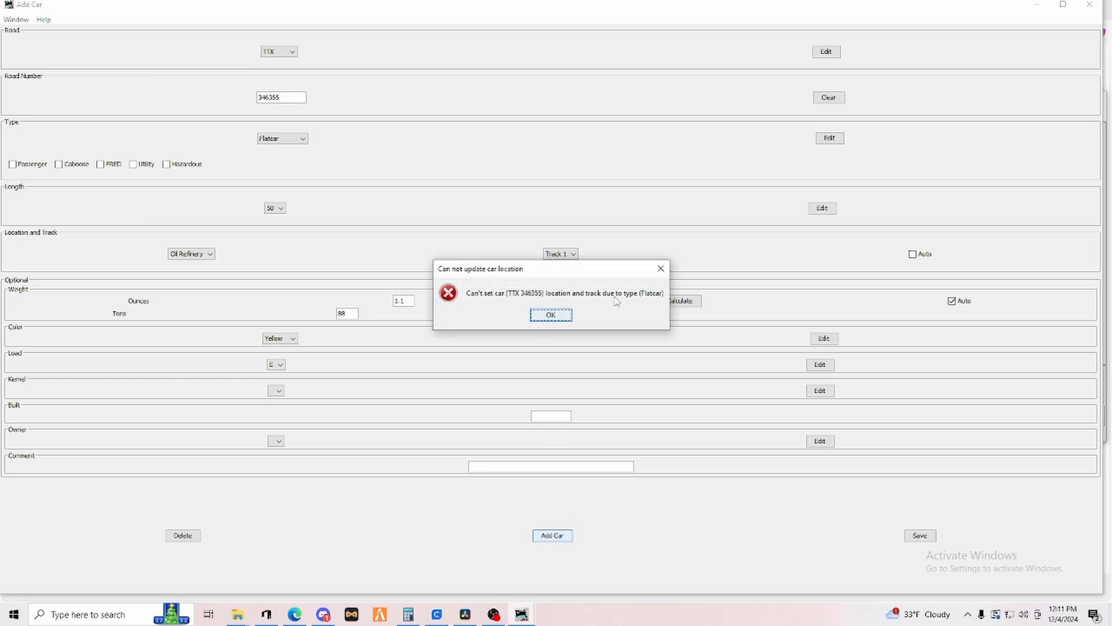
click(548, 317)
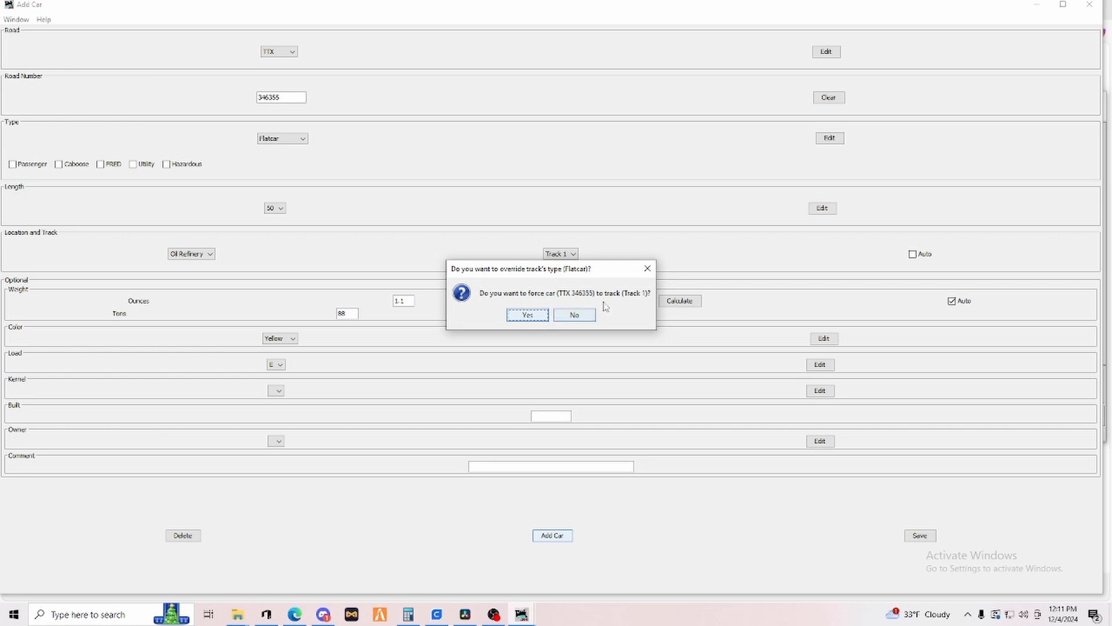
click(570, 315)
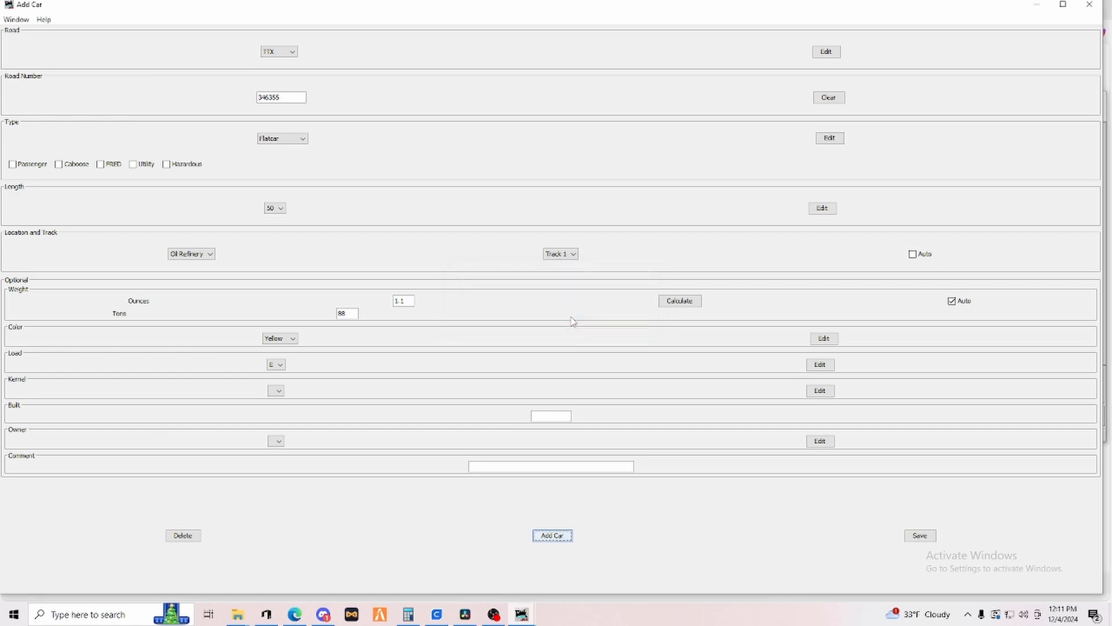
Change the car's location to Team Track, Unloading track, and save the car.
click(210, 253)
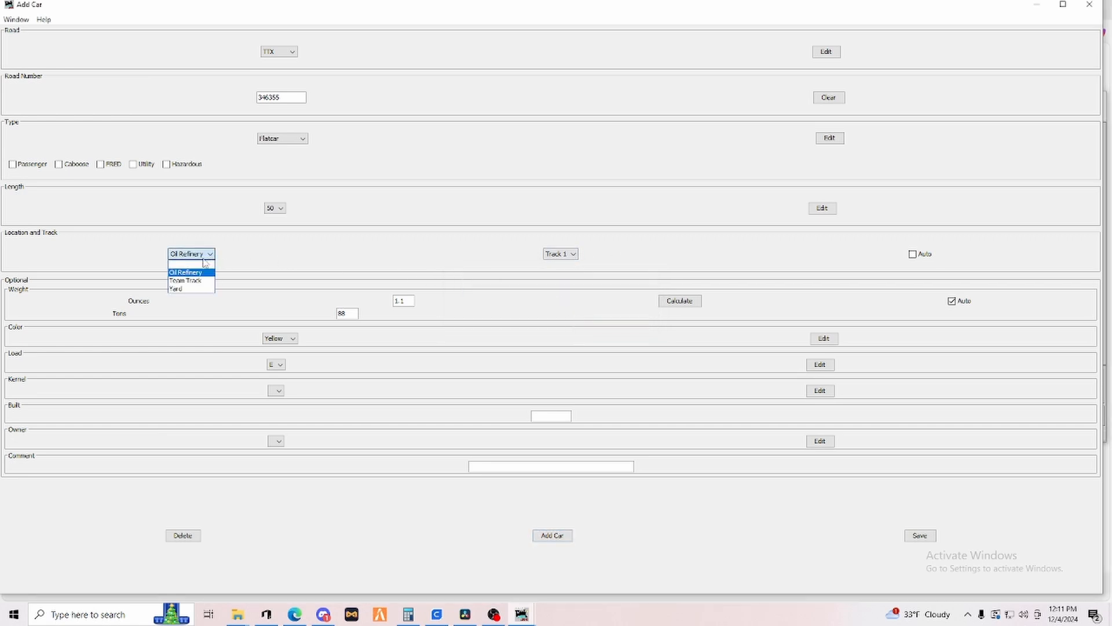
click(183, 281)
click(545, 256)
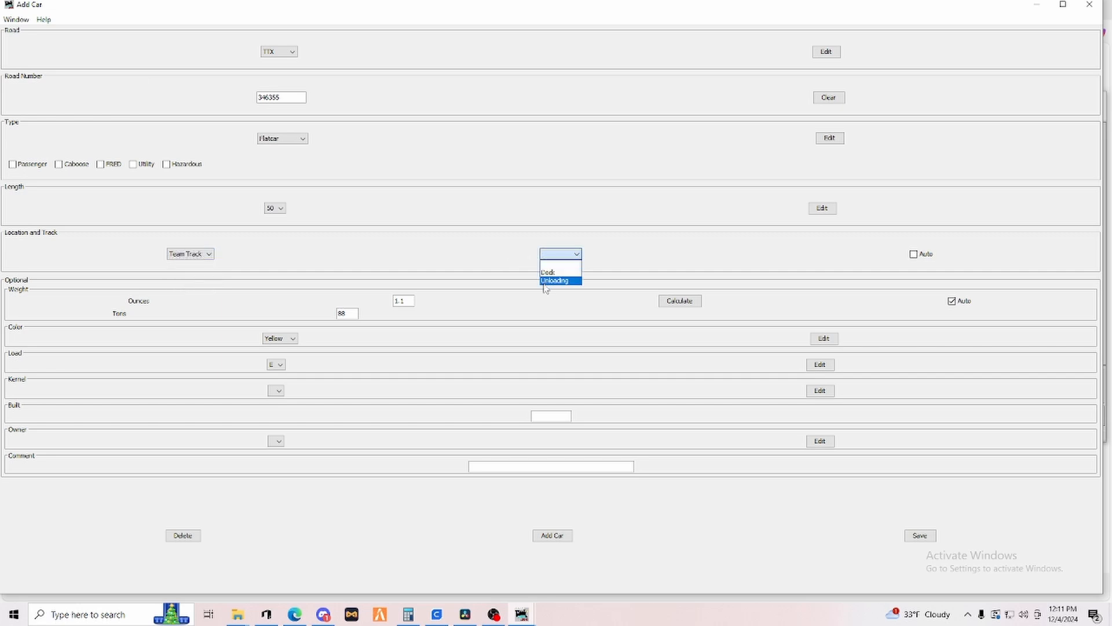
click(545, 281)
click(555, 535)
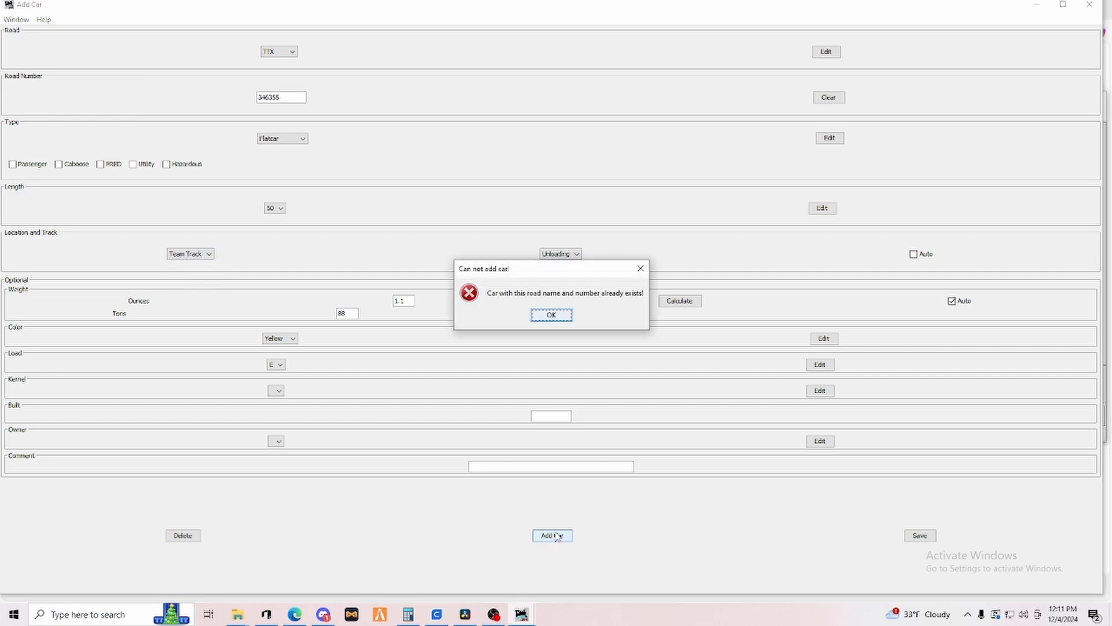
click(551, 314)
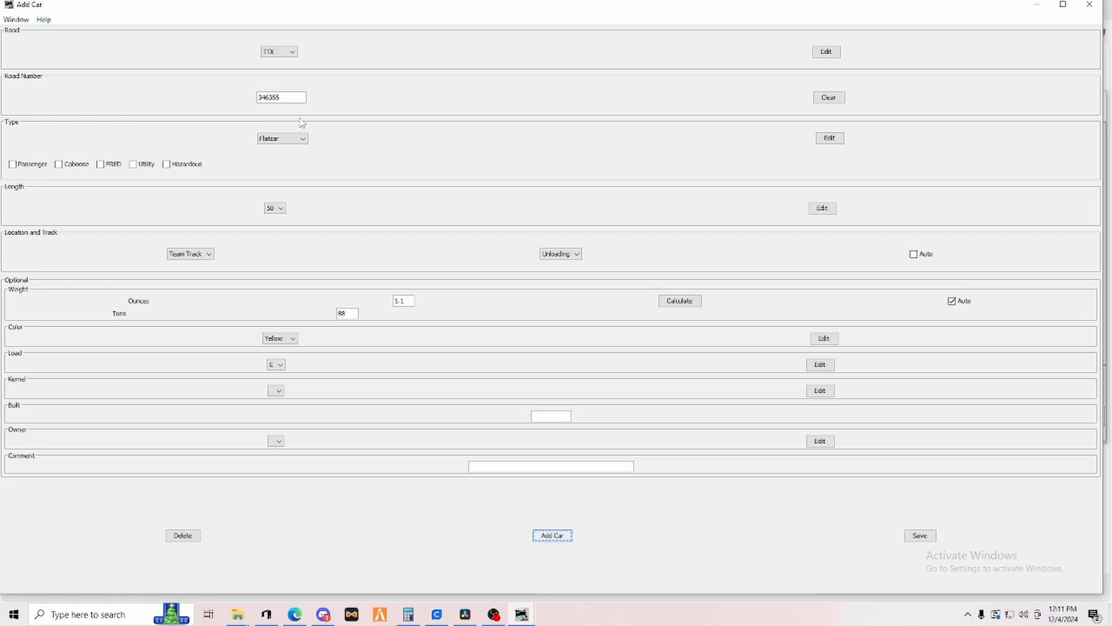
click(921, 537)
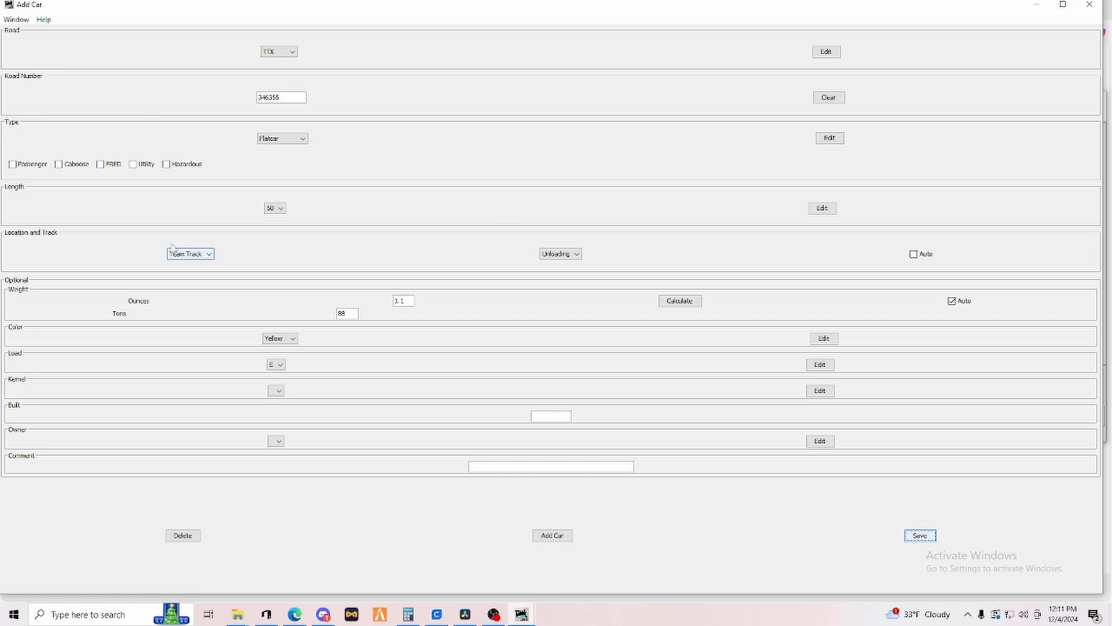
Open the Routes window and create a new route named Local with the comment Local.
click(1089, 5)
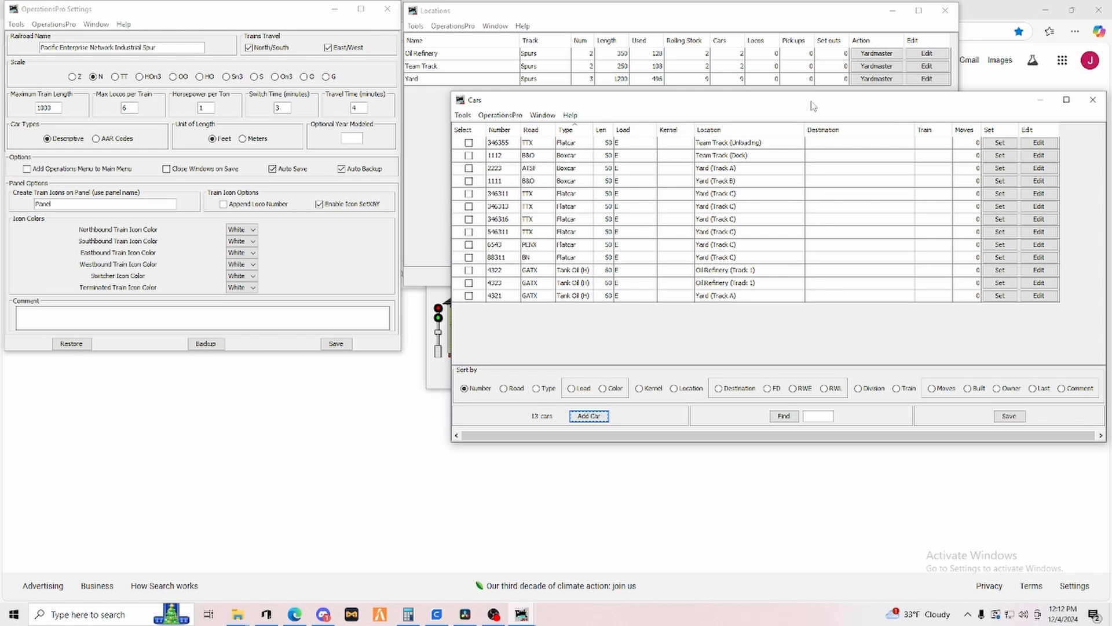
drag(813, 106, 770, 106)
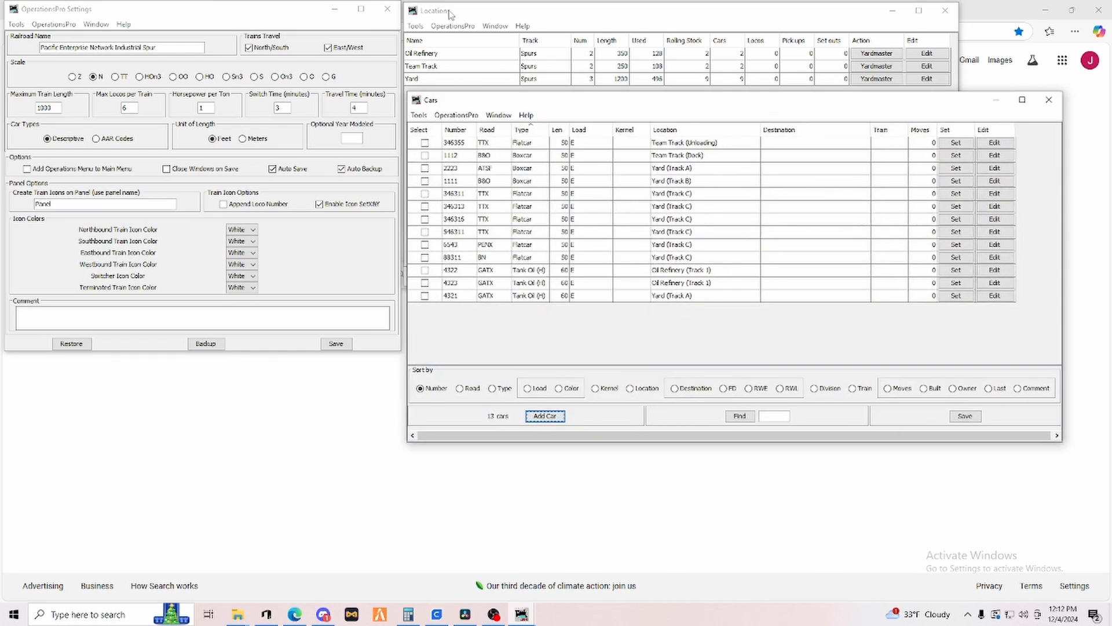
click(457, 116)
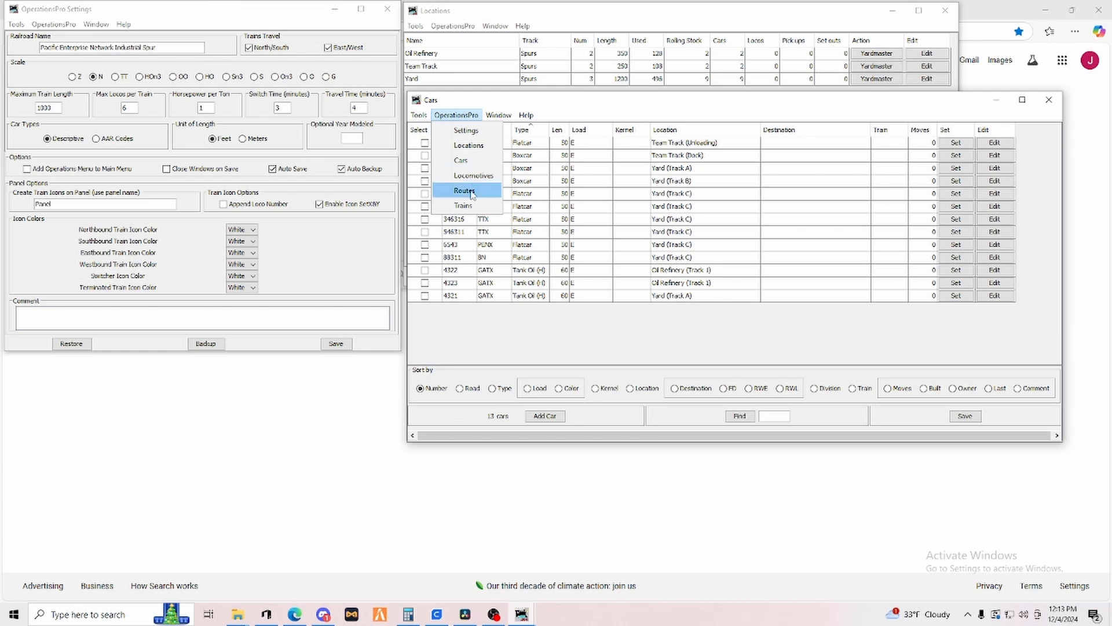
click(472, 193)
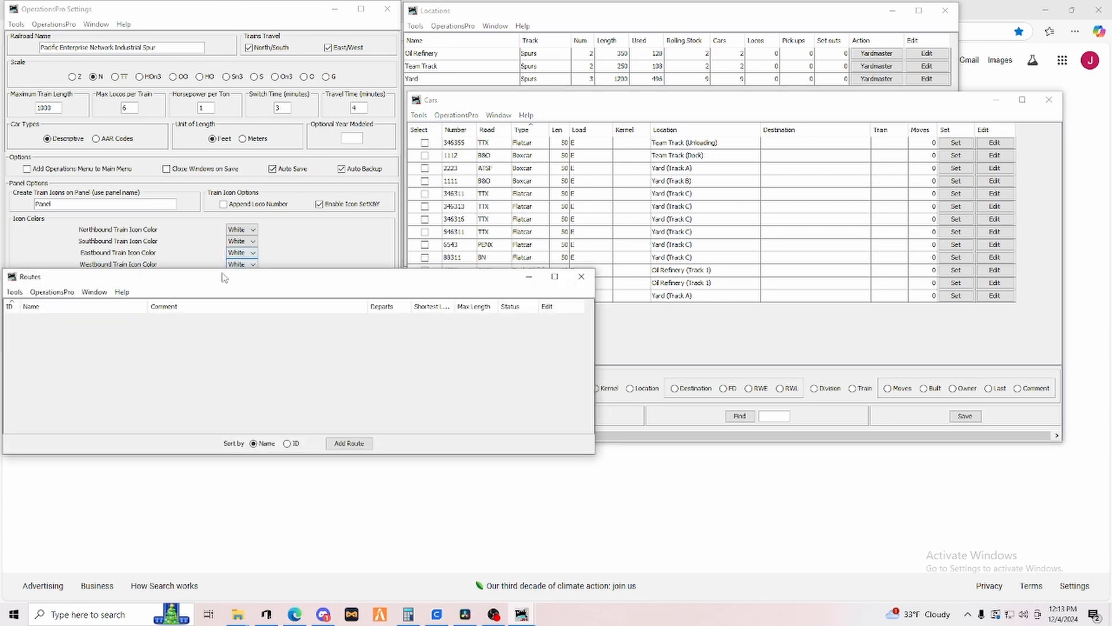
drag(223, 277, 685, 321)
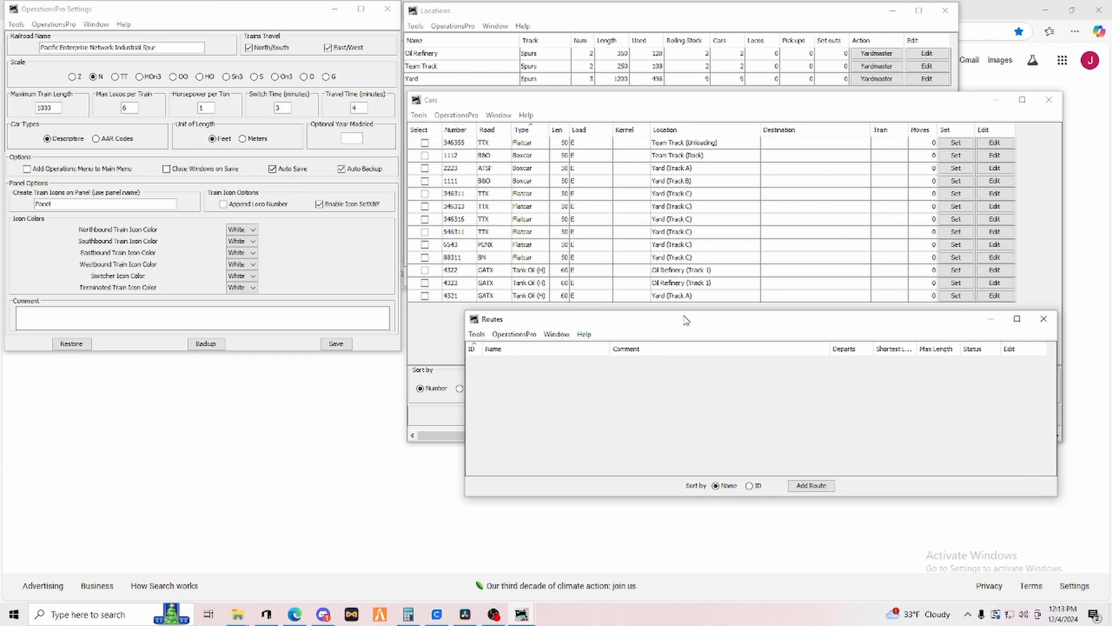
click(824, 487)
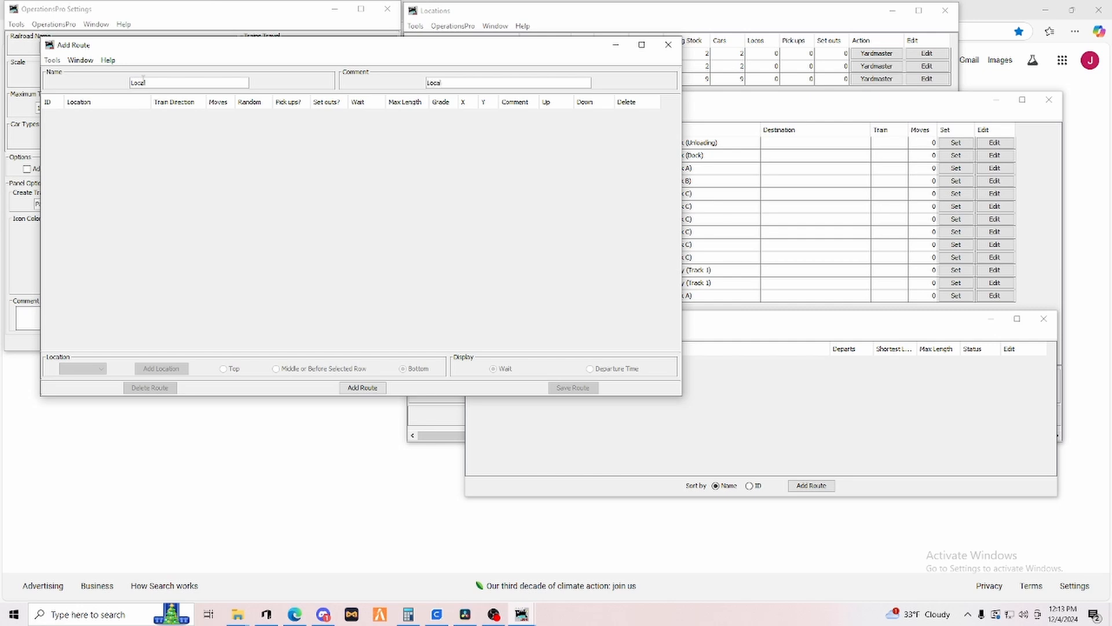
click(359, 387)
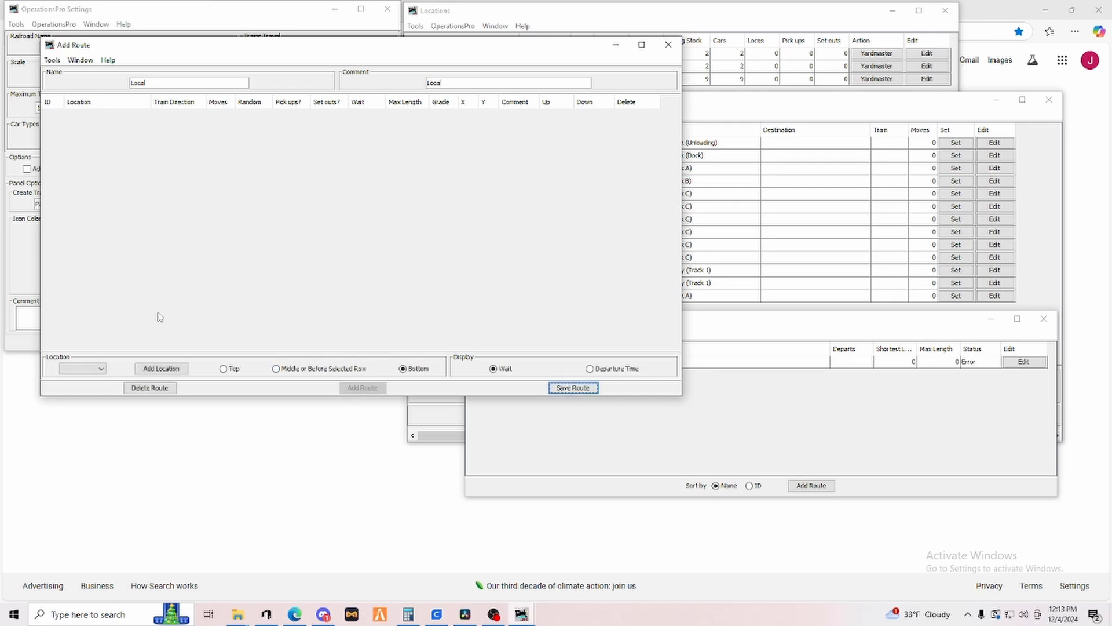
Add Yard, Oil Refinery, Team Track and Yard as the route's locations in that order.
click(100, 369)
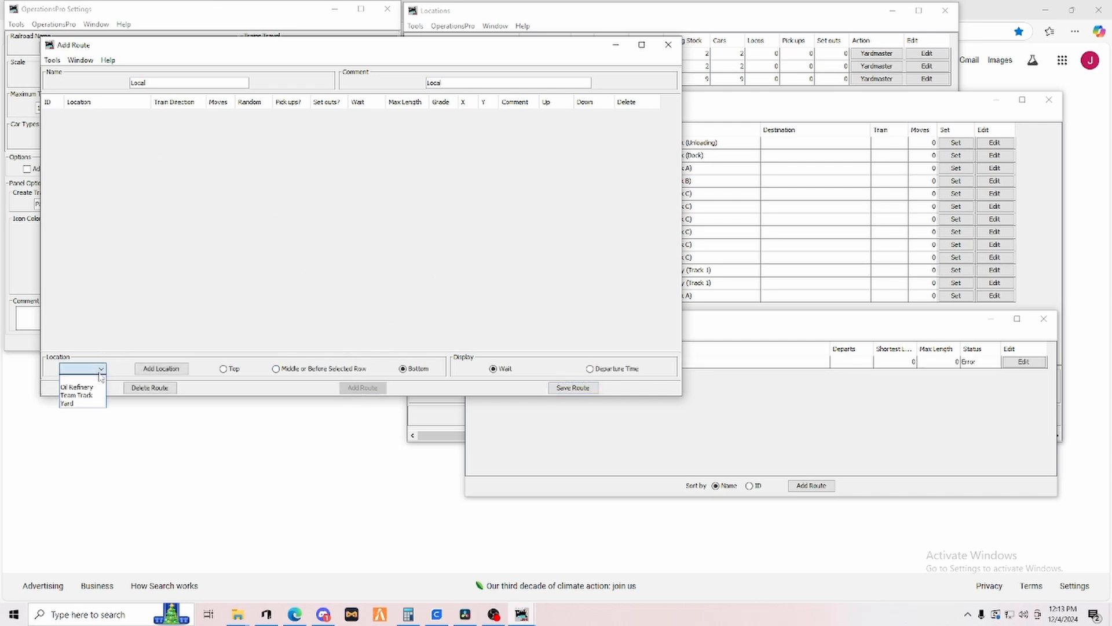
click(80, 404)
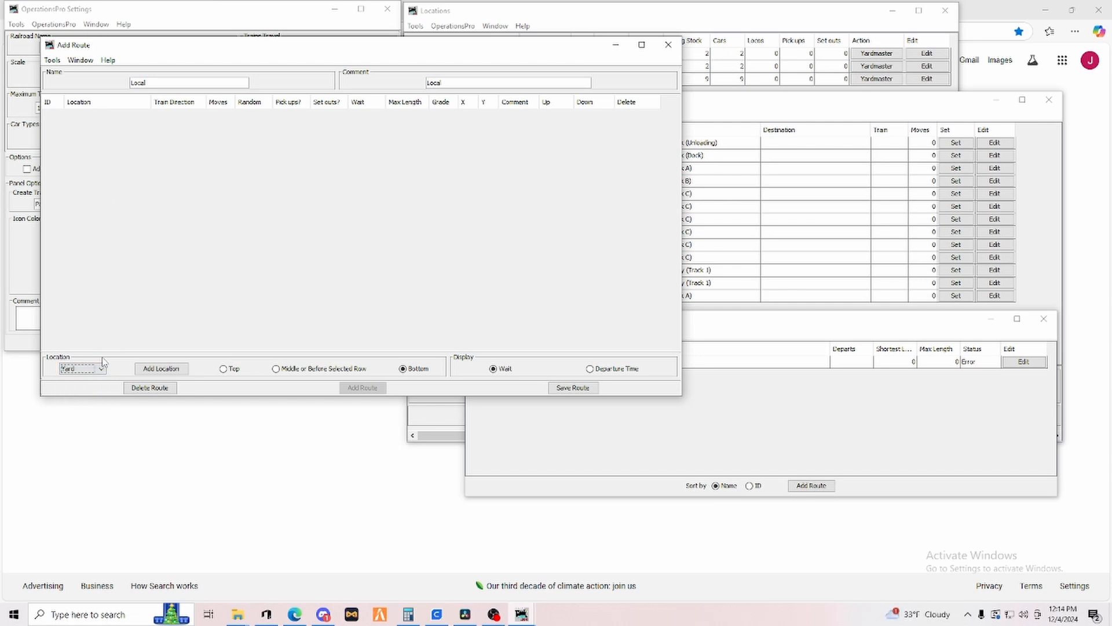
click(162, 369)
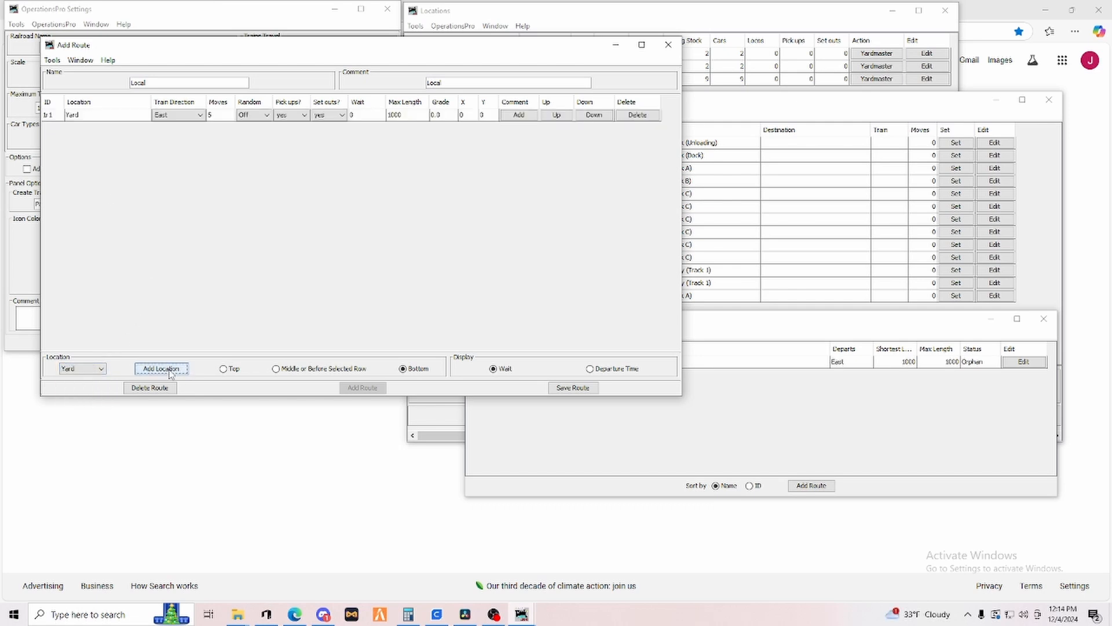
click(102, 369)
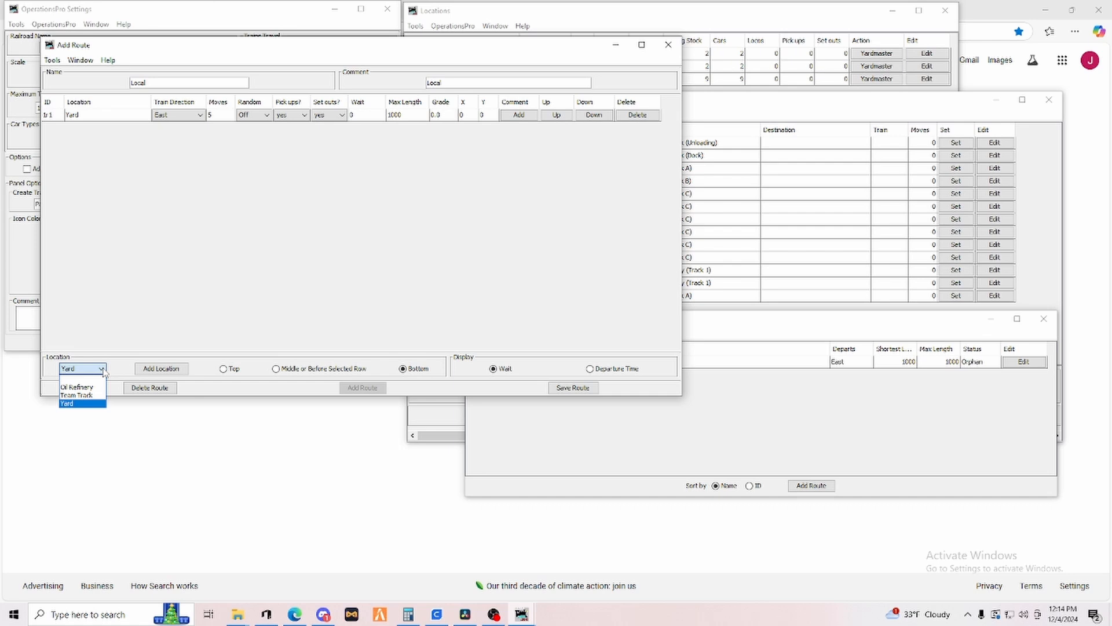
click(77, 387)
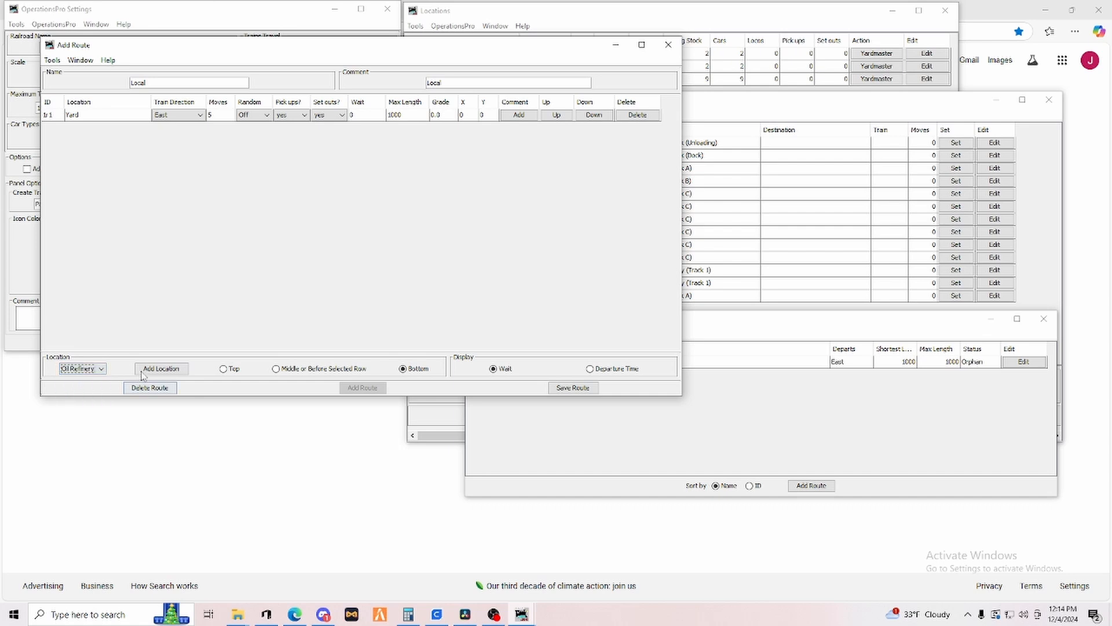
click(162, 369)
click(98, 369)
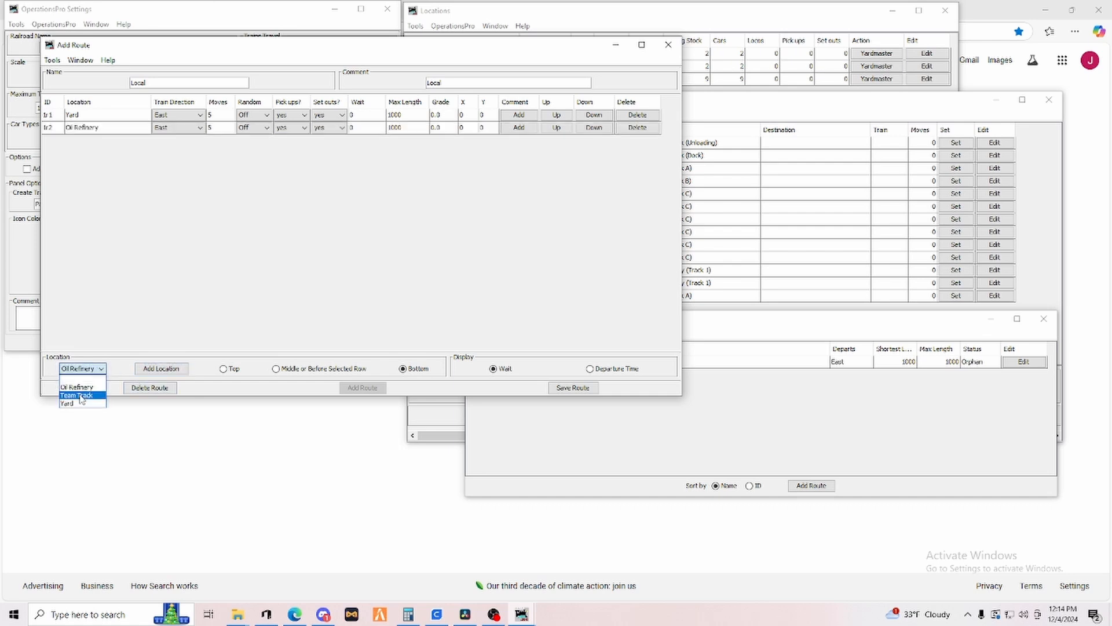
click(82, 398)
click(159, 371)
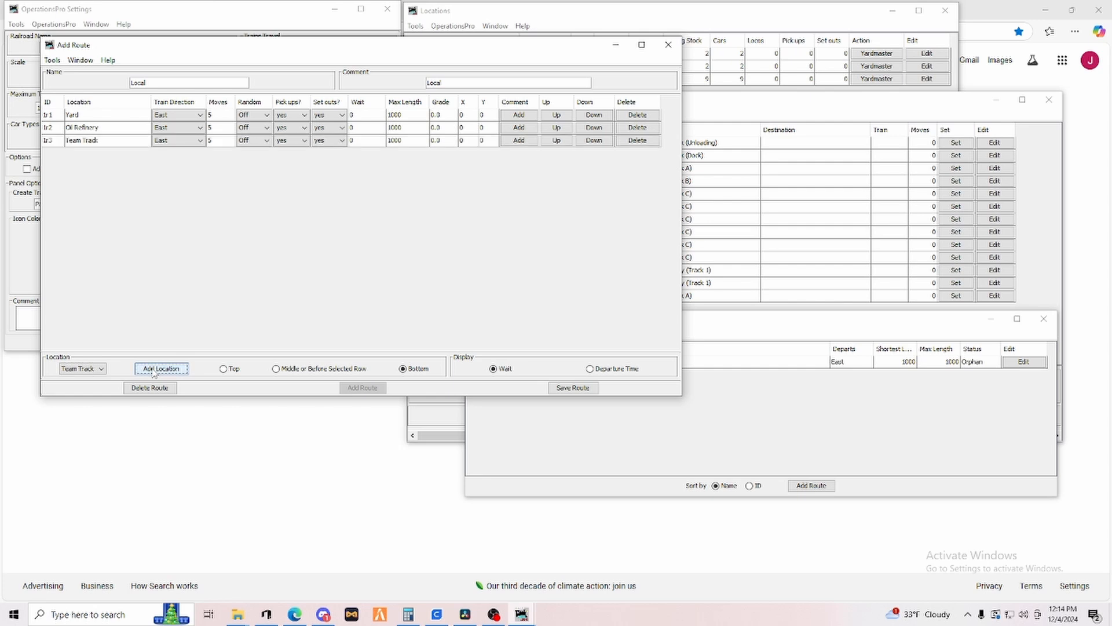
click(99, 369)
click(80, 404)
click(152, 371)
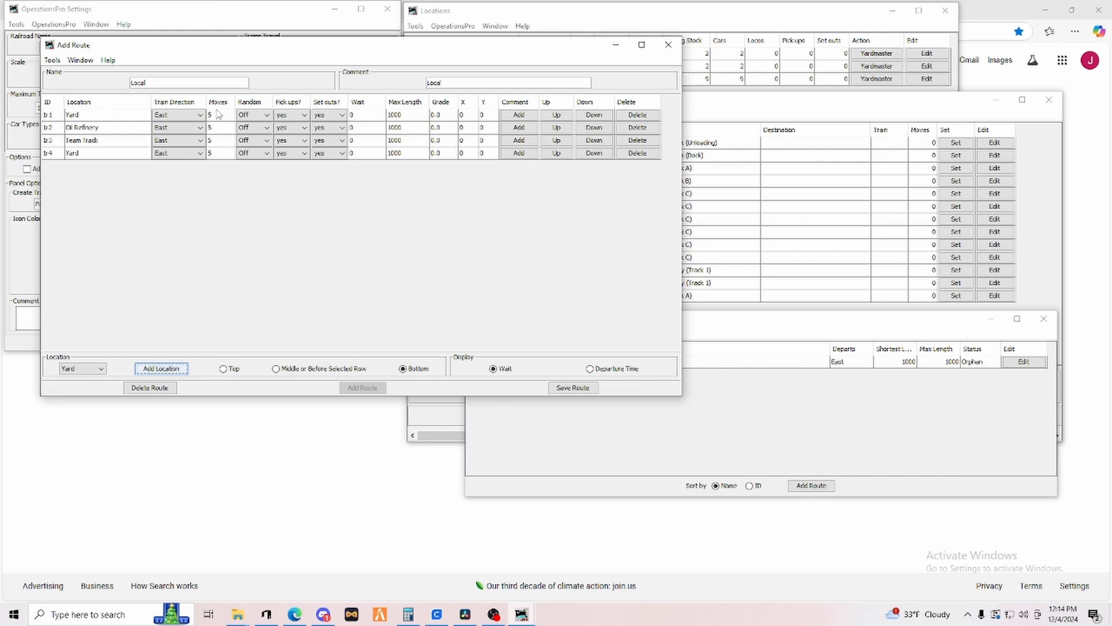
Set moves to 10 for both Yard stops of the route.
click(218, 117)
click(218, 116)
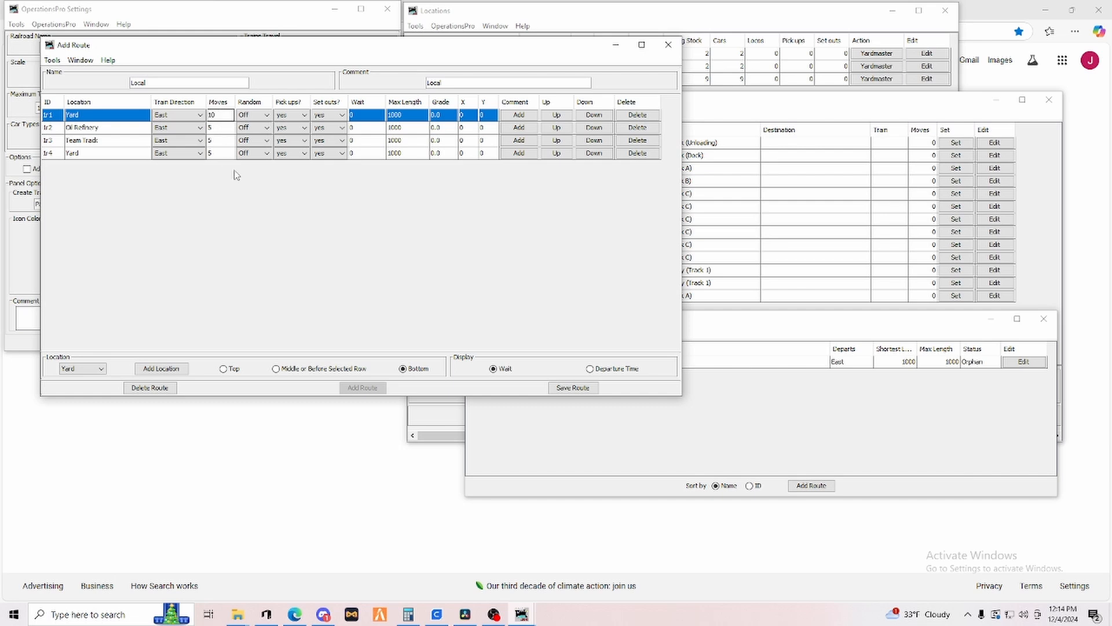
double_click(220, 153)
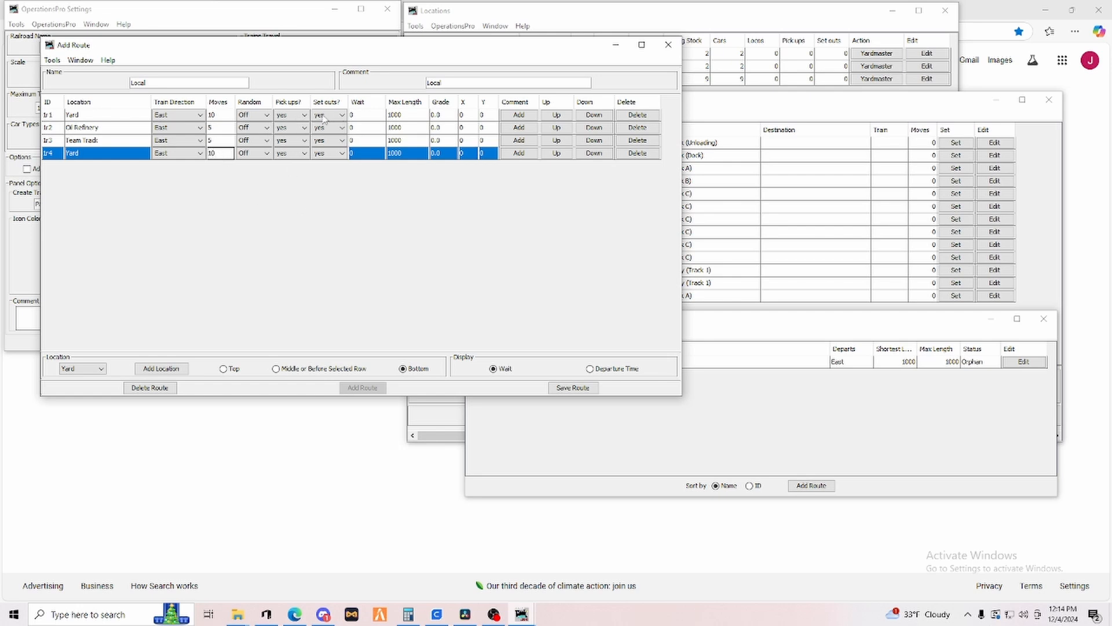
Turn off set outs at the first Yard stop and pick ups at the last Yard stop, then save the route.
click(342, 115)
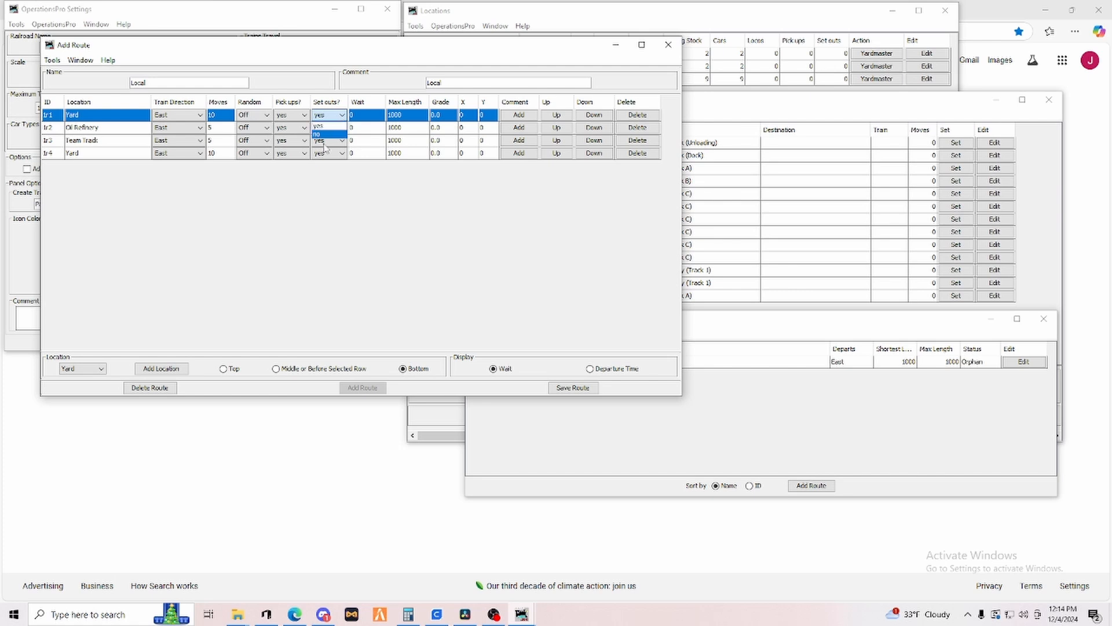
click(323, 135)
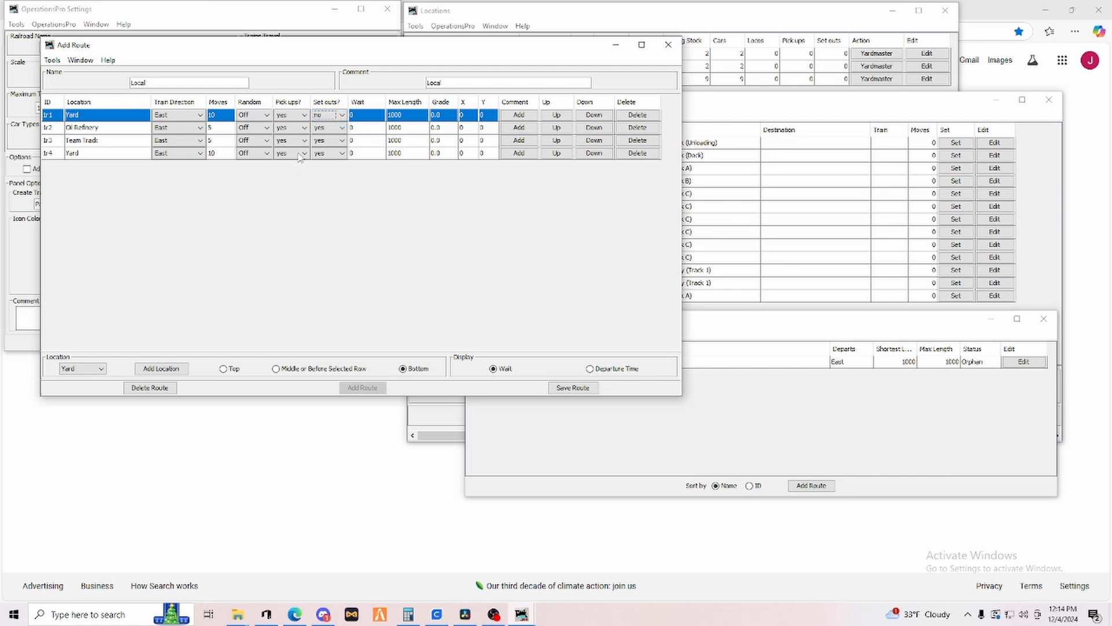
click(301, 154)
click(285, 173)
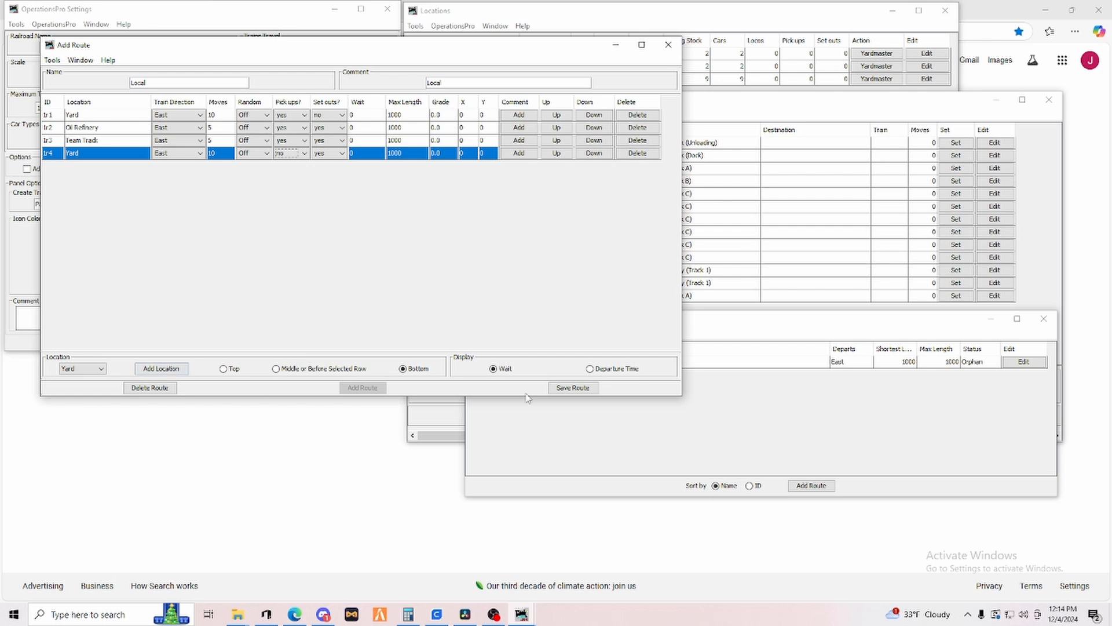
click(562, 391)
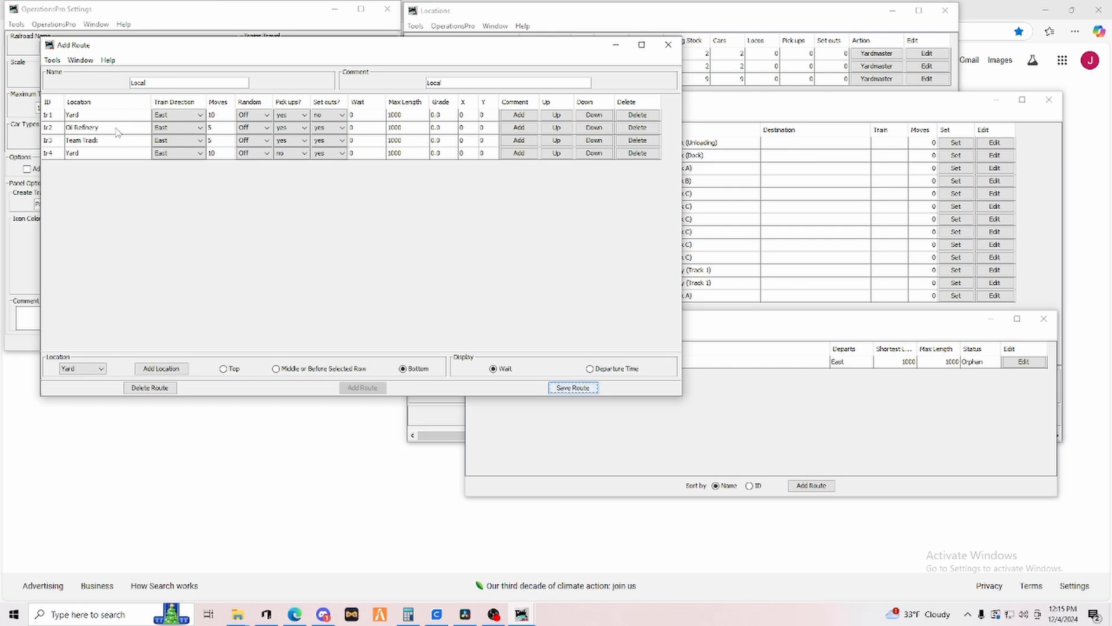
Move Team Track up ahead of Oil Refinery in the route.
click(556, 140)
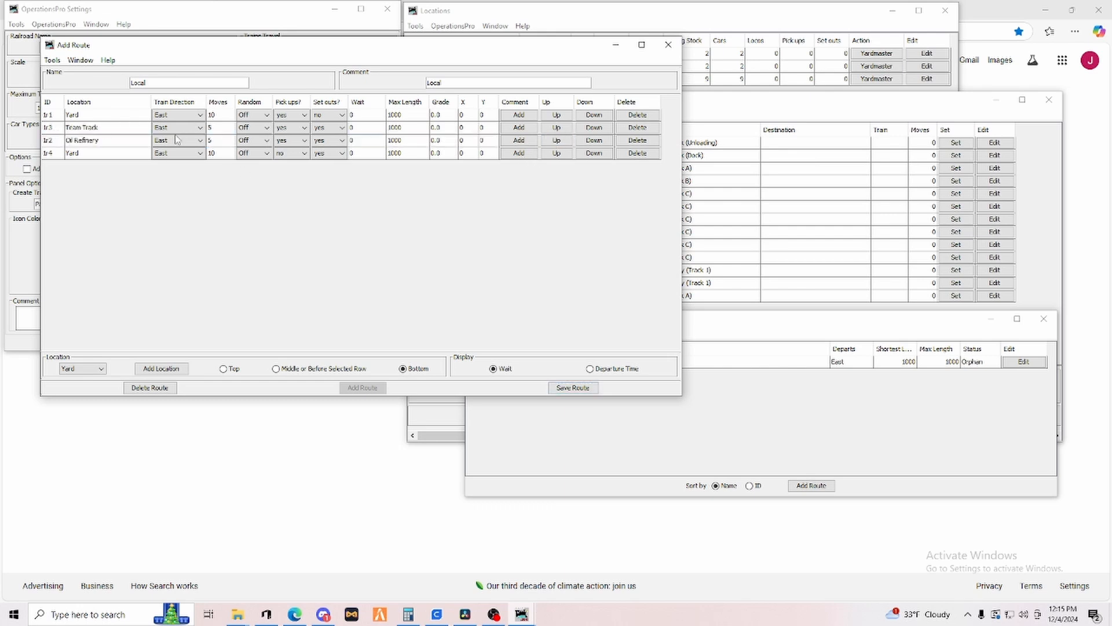
Move Team Track back below Oil Refinery in the Local route, save the route and close its editor.
click(592, 128)
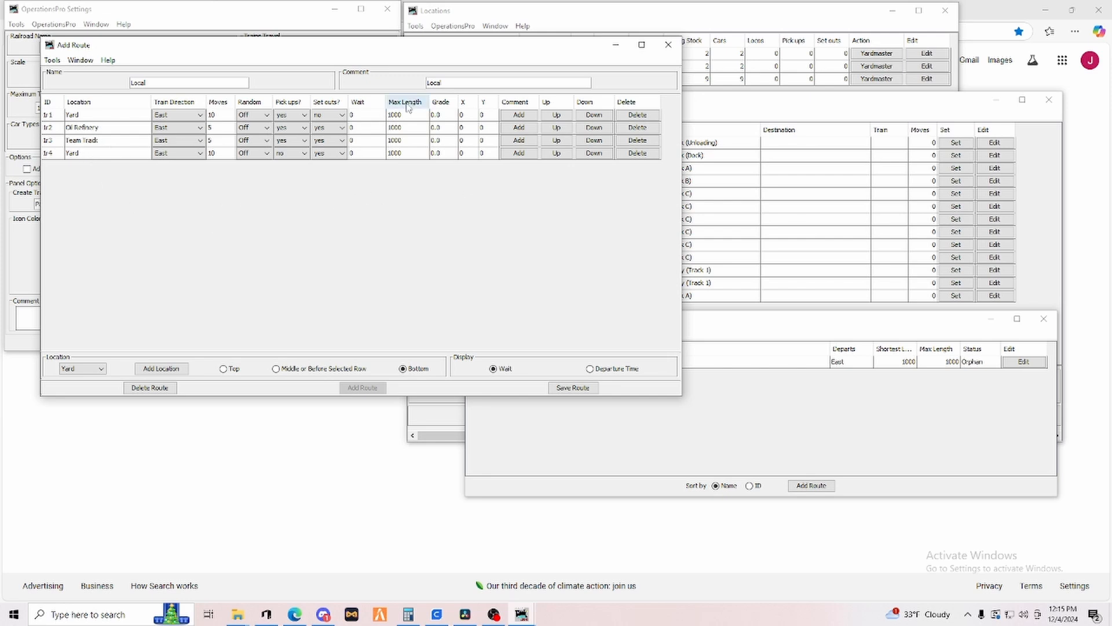
click(573, 391)
click(668, 44)
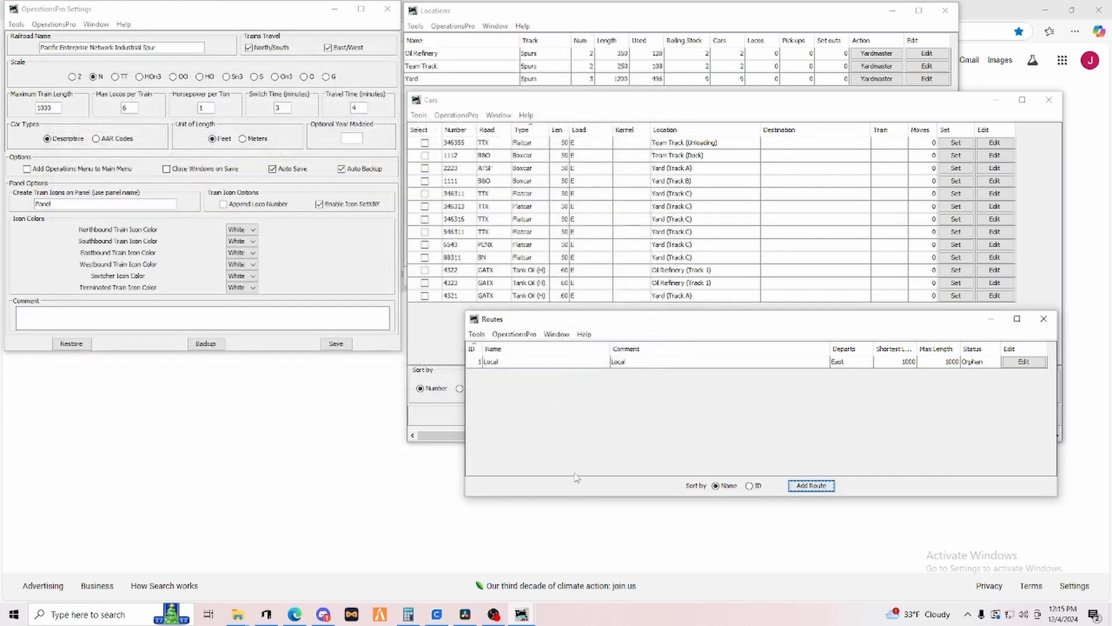
Create a new route named Oil Refinery with the comment Oil Refinery Only.
click(529, 364)
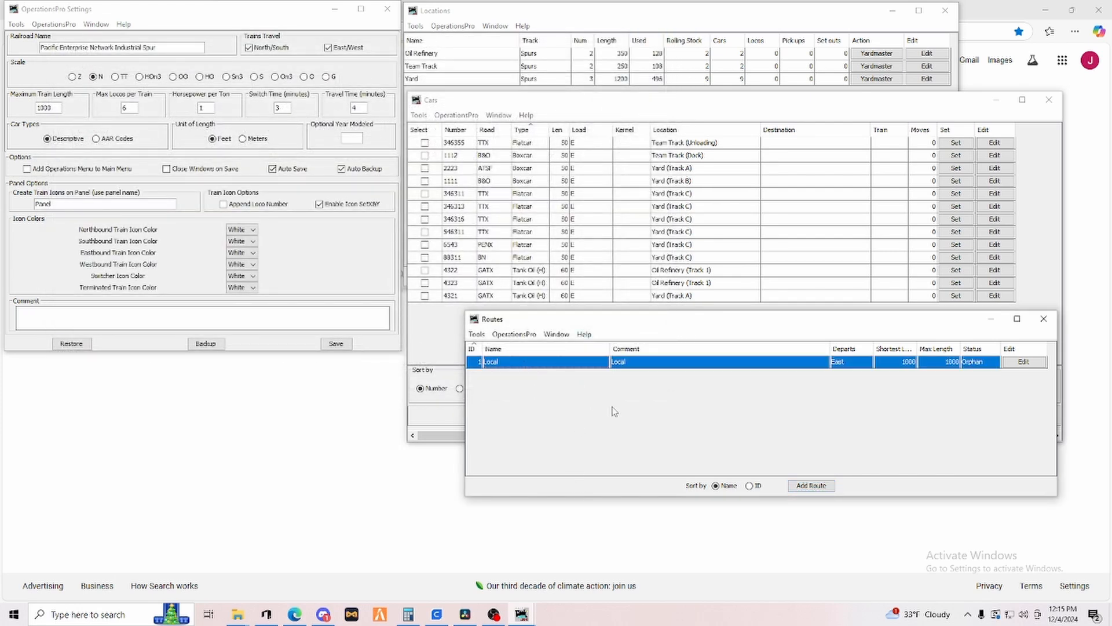
click(812, 486)
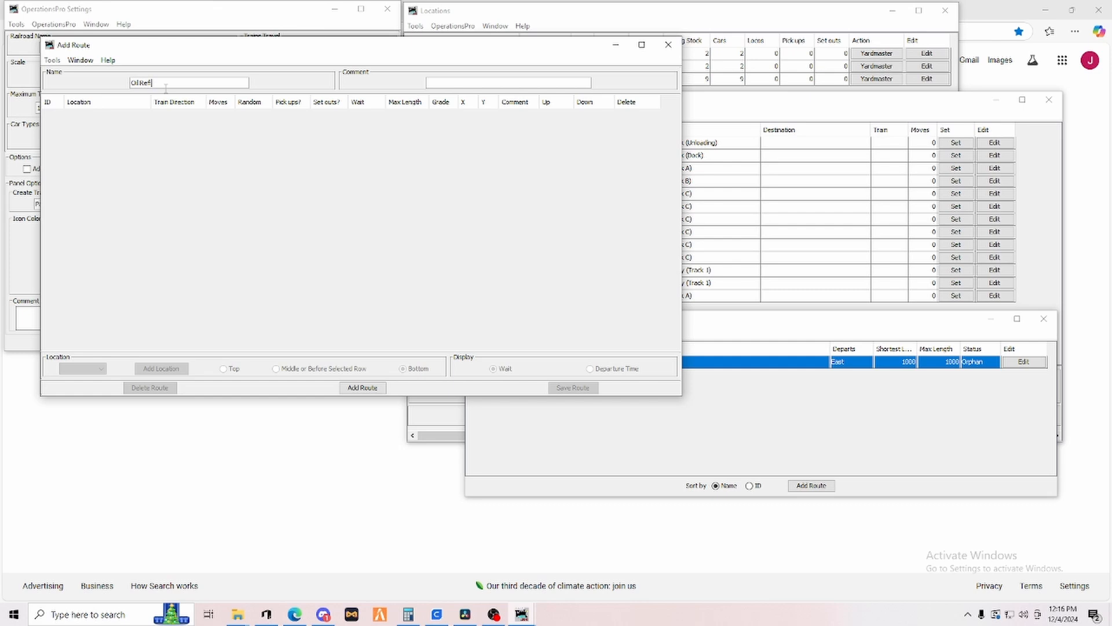
key(Tab)
text(Oi)
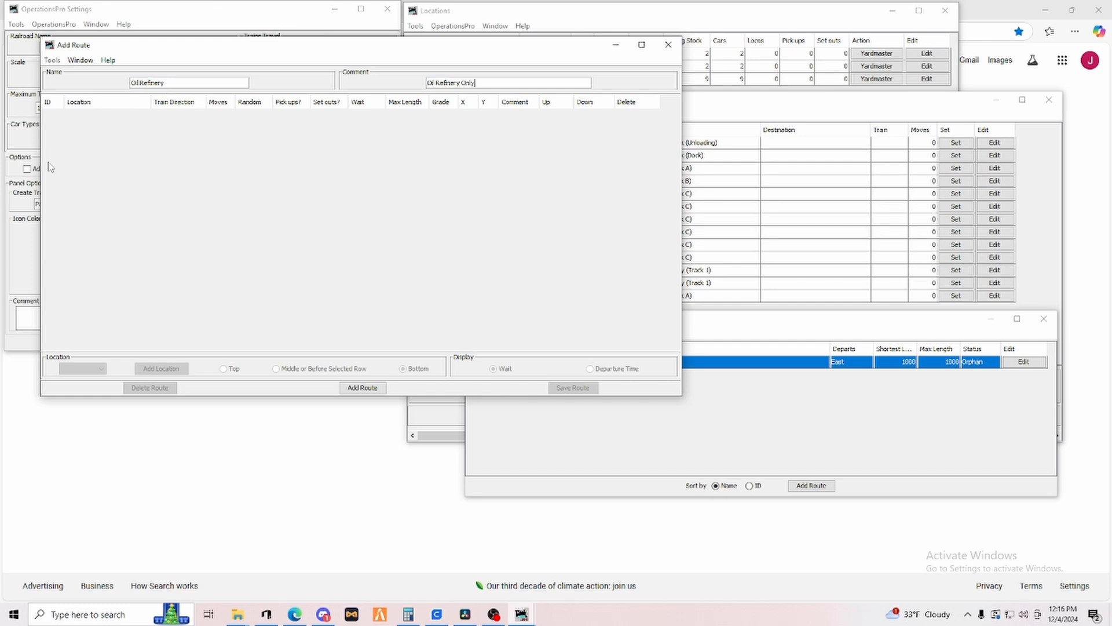
click(362, 387)
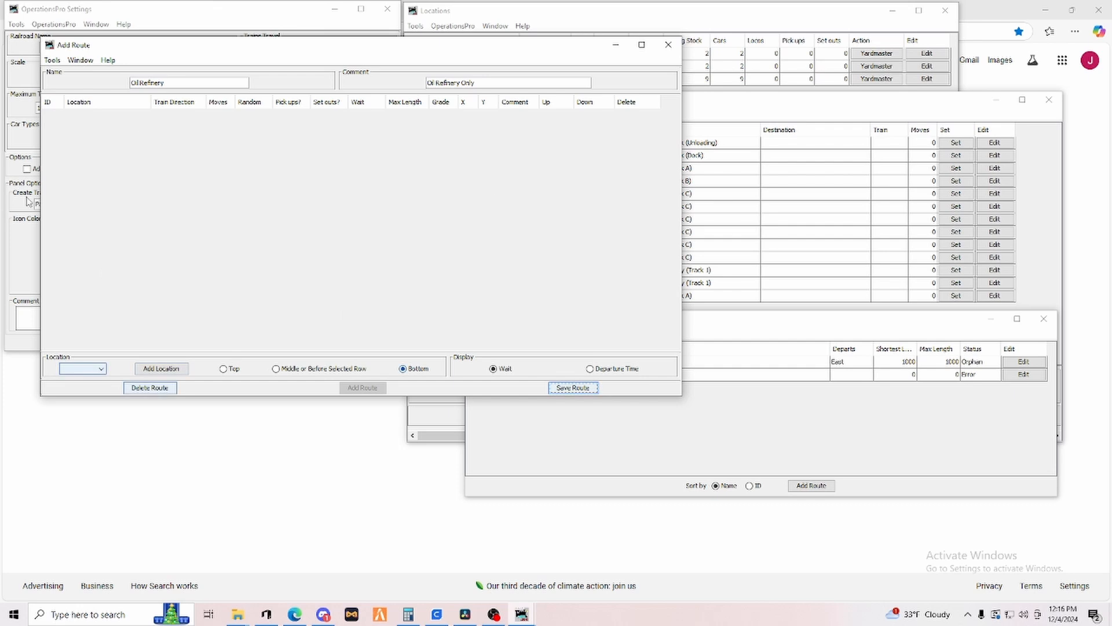
Add Yard, Oil Refinery and Yard as the new route's locations in that order.
click(100, 369)
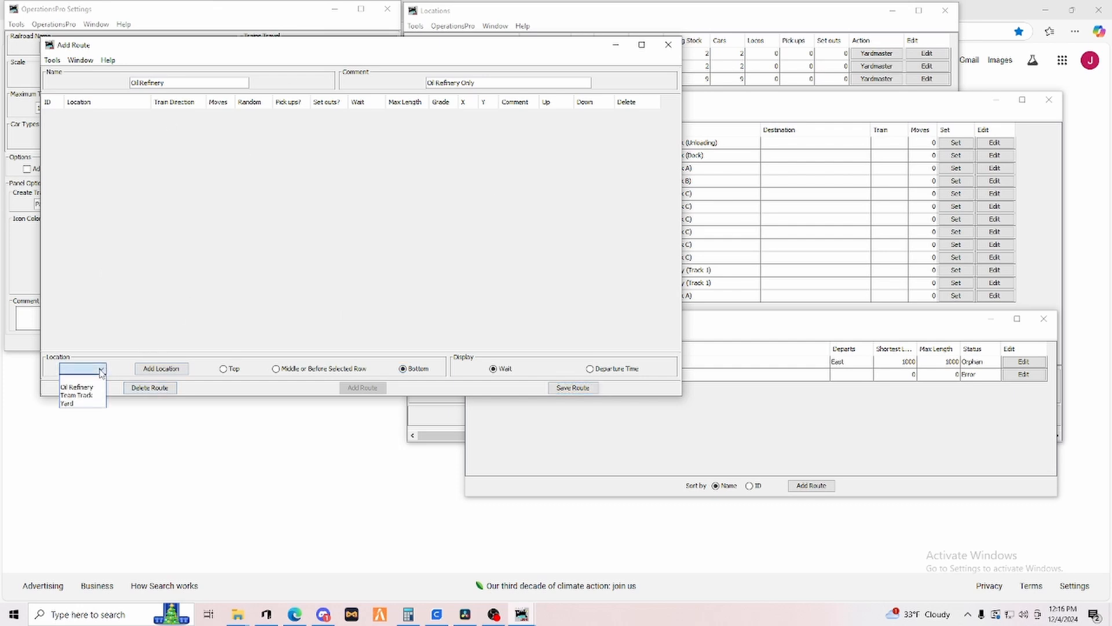
click(80, 404)
click(162, 368)
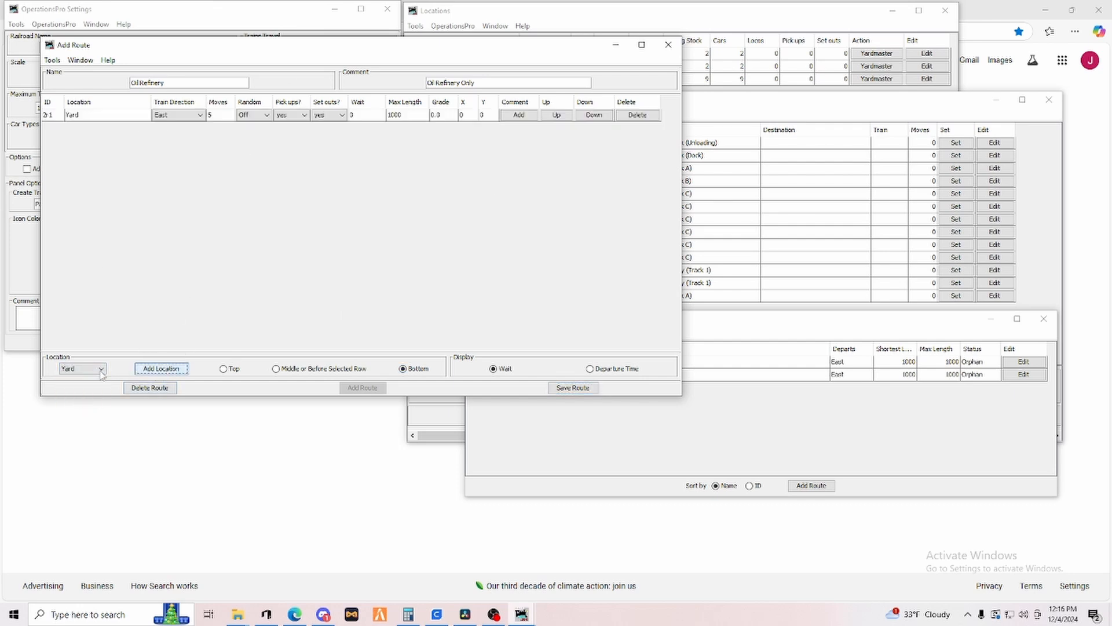
click(92, 369)
click(88, 390)
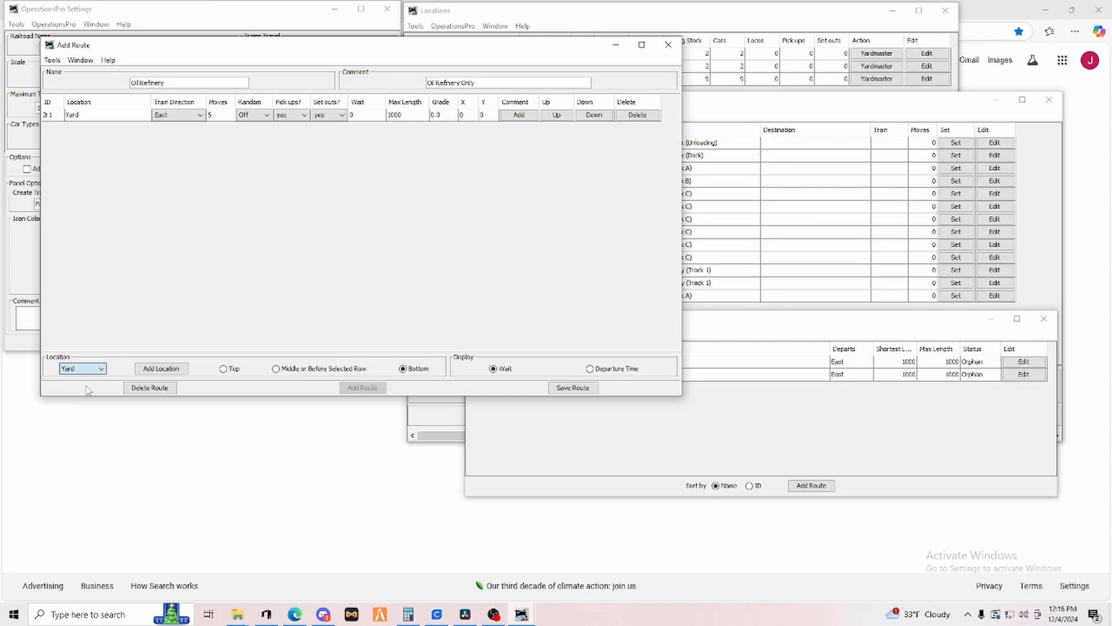
click(164, 370)
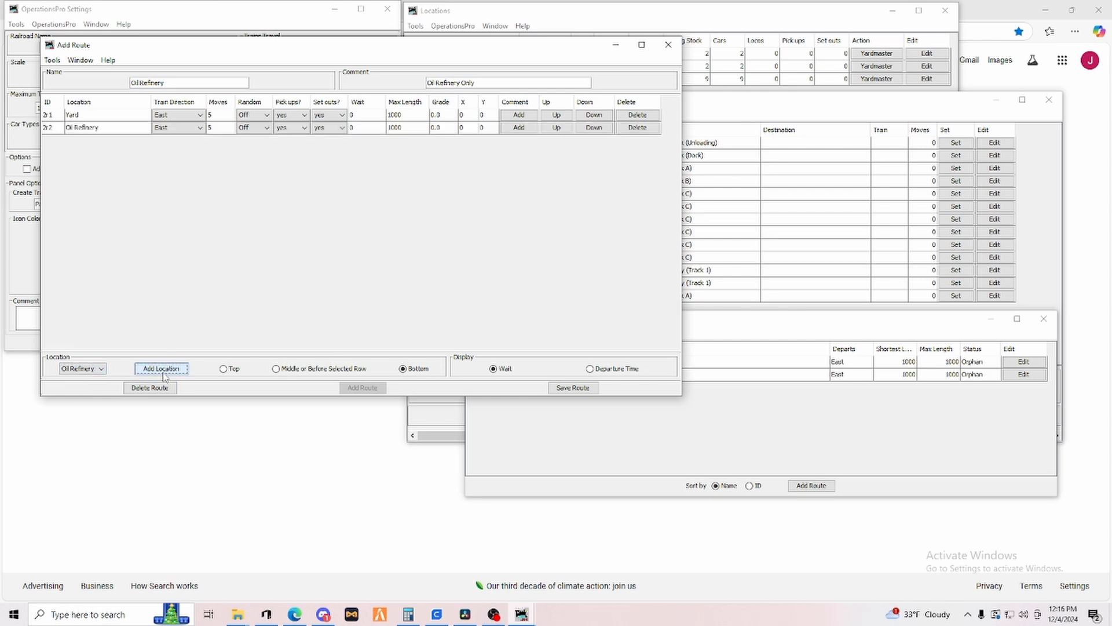
click(98, 369)
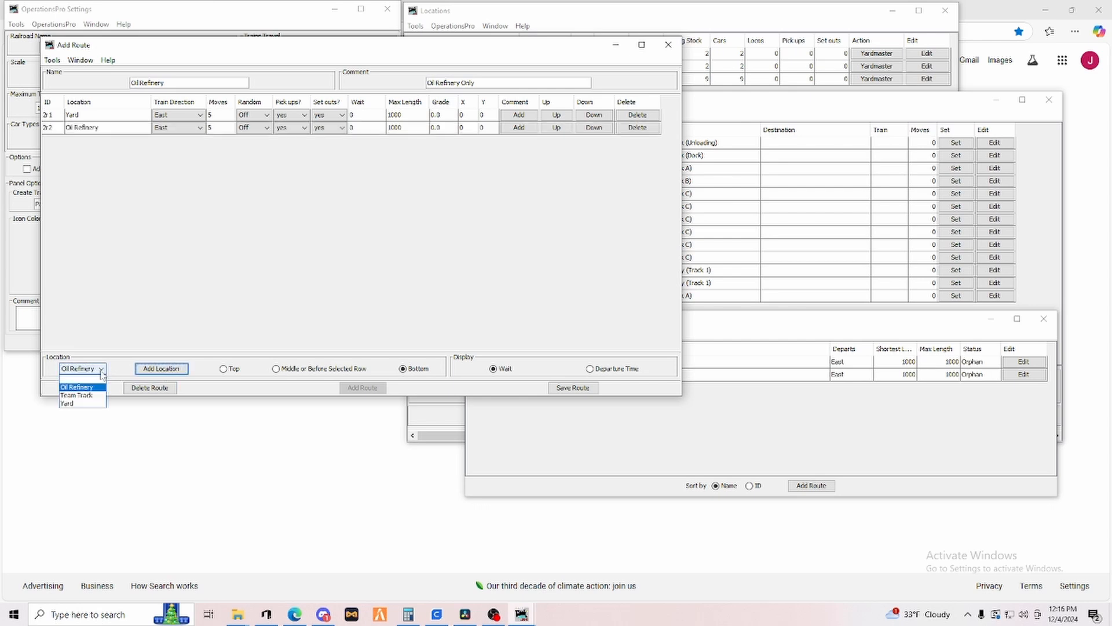
click(70, 403)
click(156, 373)
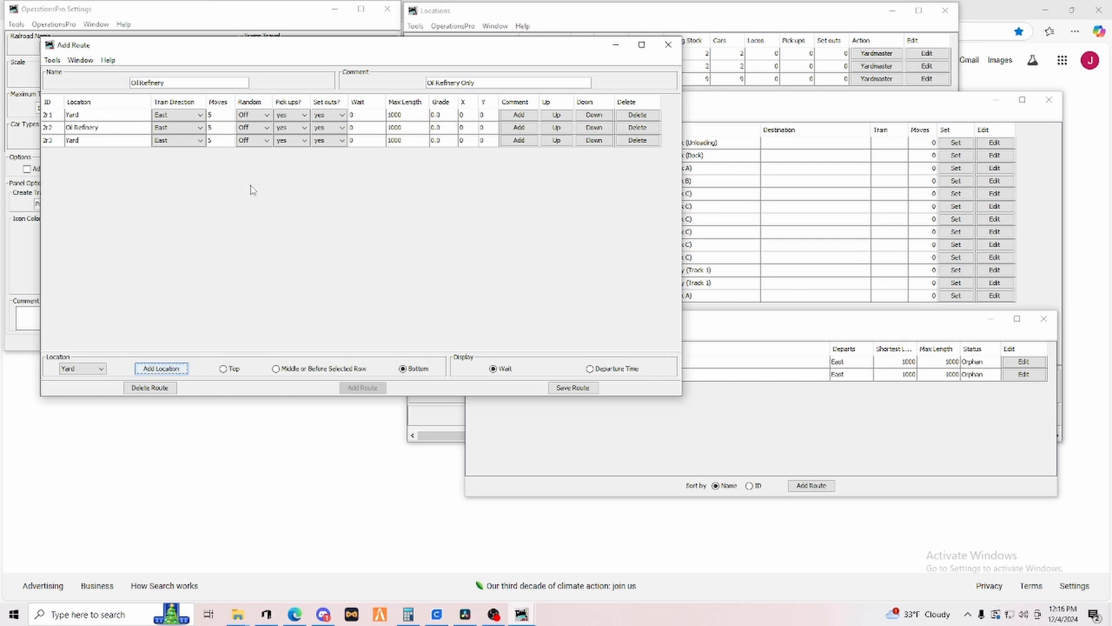
Turn off set outs at the first Yard stop and pick ups at the last Yard stop.
click(340, 116)
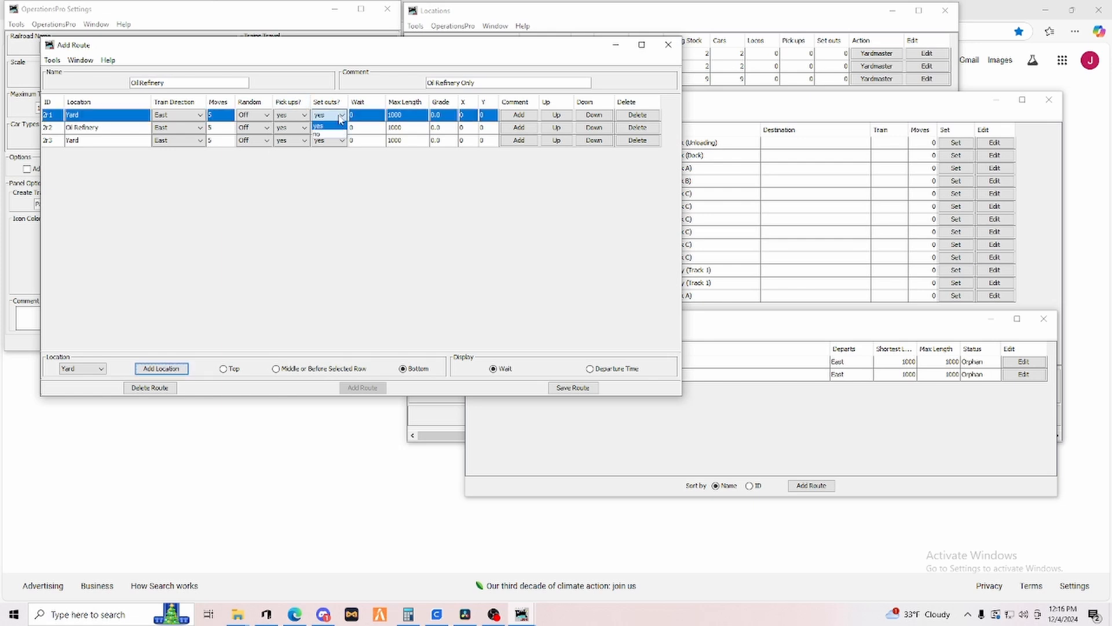
click(328, 139)
click(275, 144)
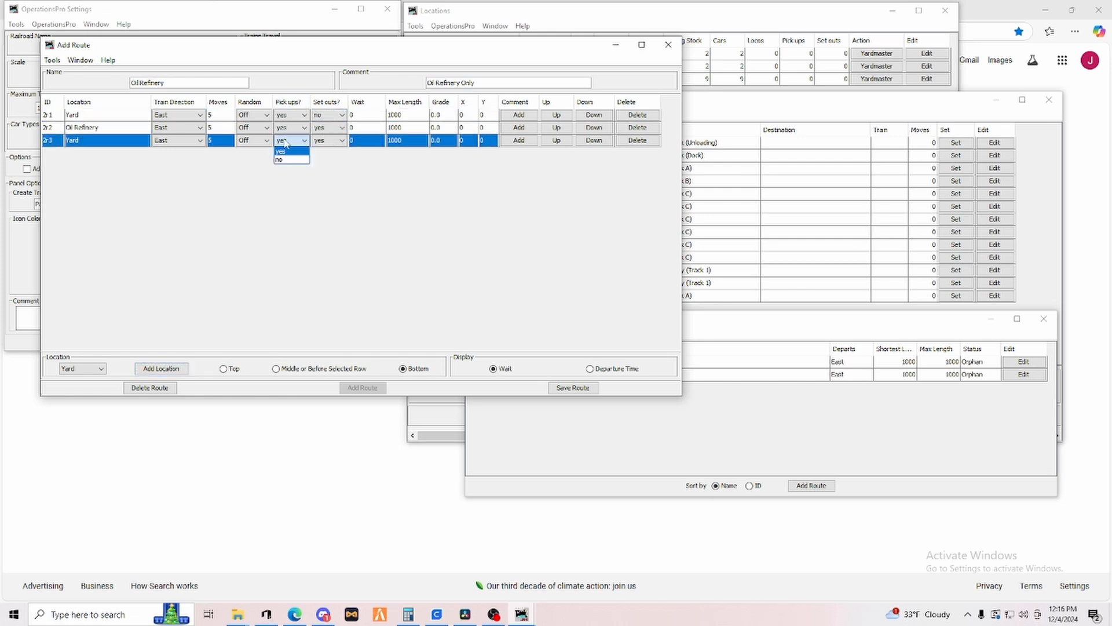
click(286, 159)
Set moves to 10 at the Oil Refinery stop of the route.
click(215, 119)
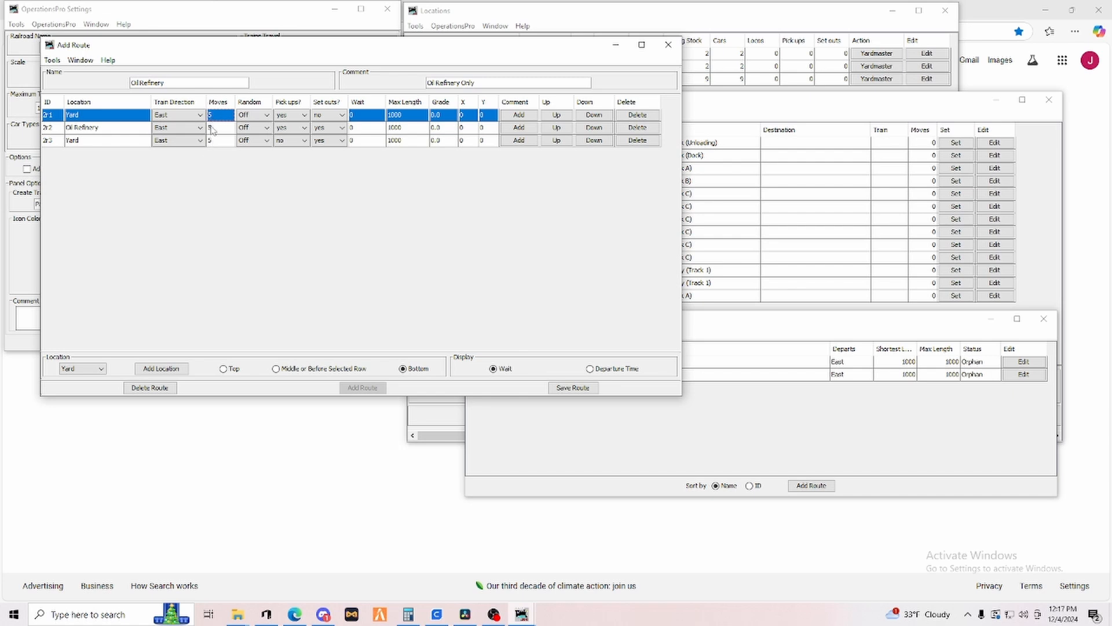
click(212, 129)
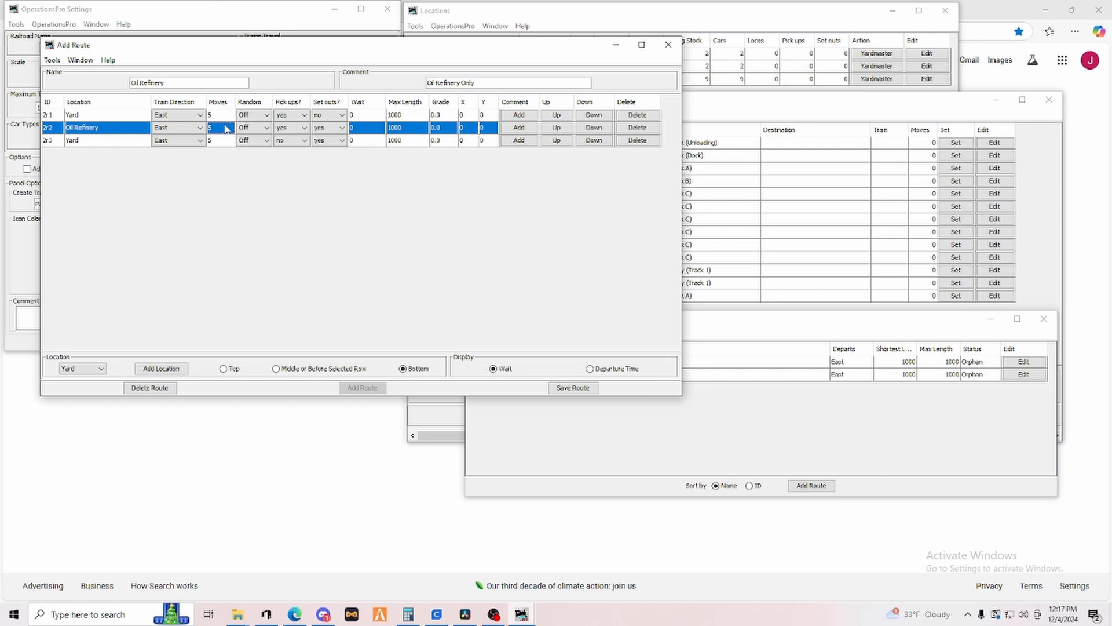
double_click(213, 128)
click(216, 142)
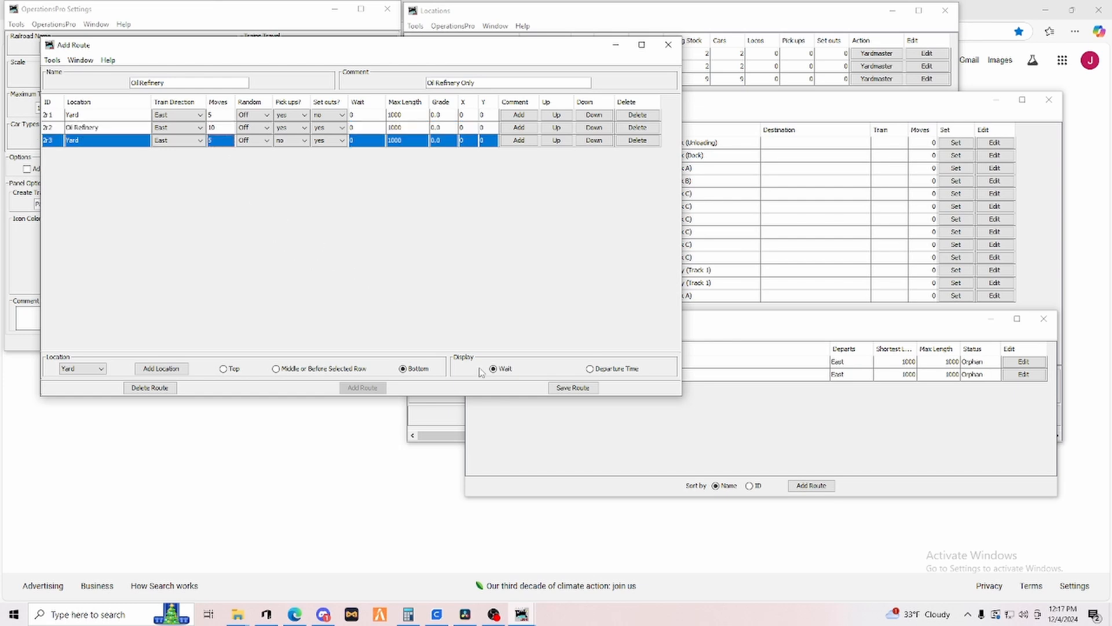
Save the Oil Refinery route and close its editor.
click(562, 390)
click(267, 115)
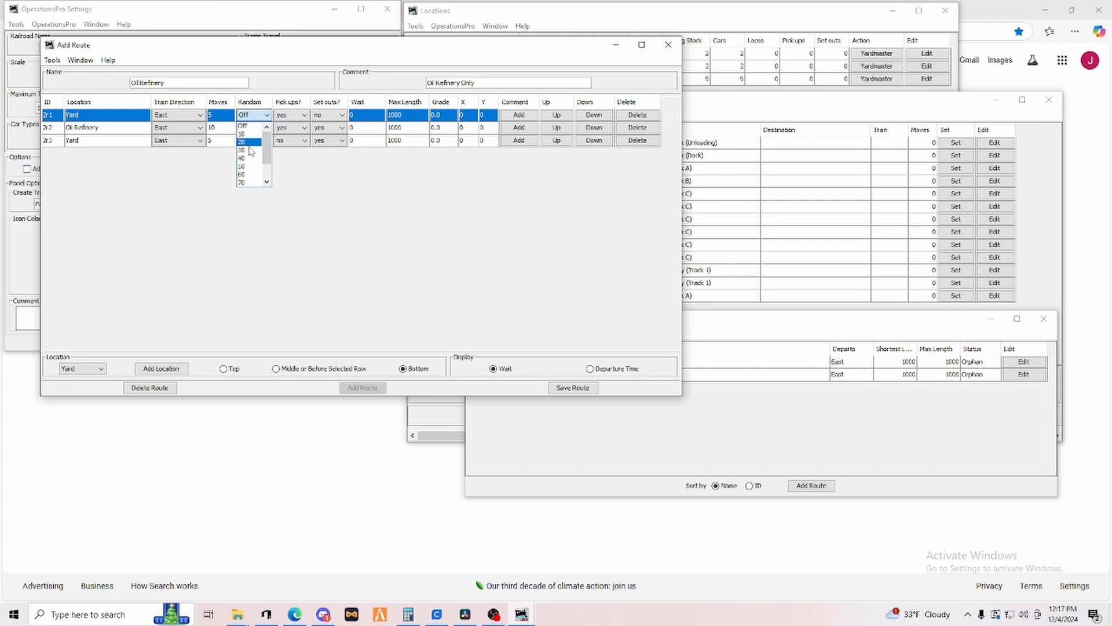
click(316, 188)
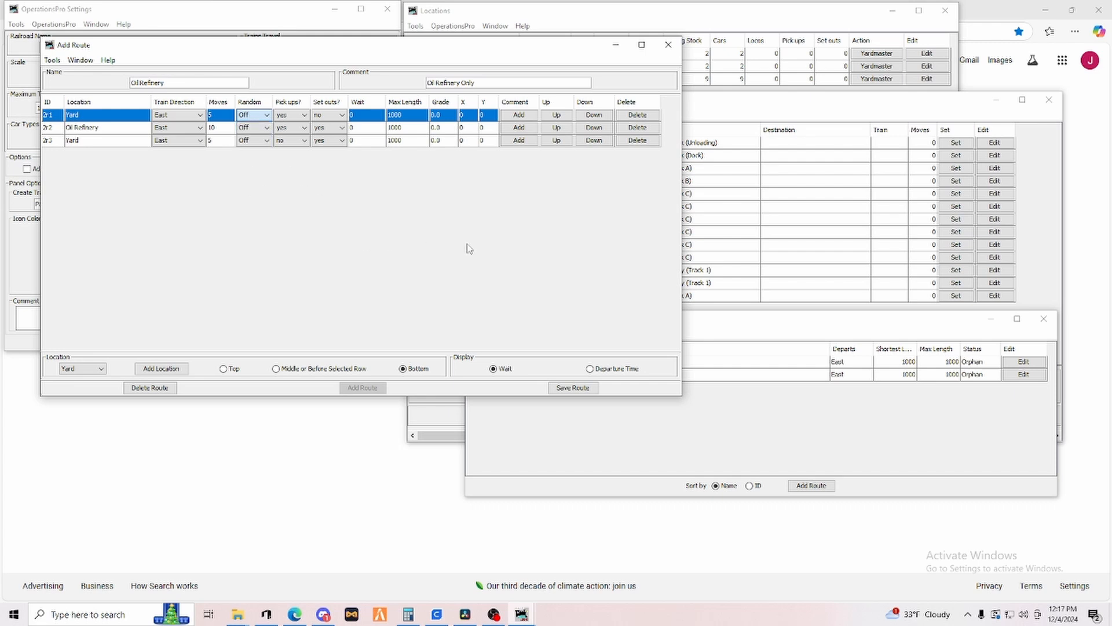
click(569, 390)
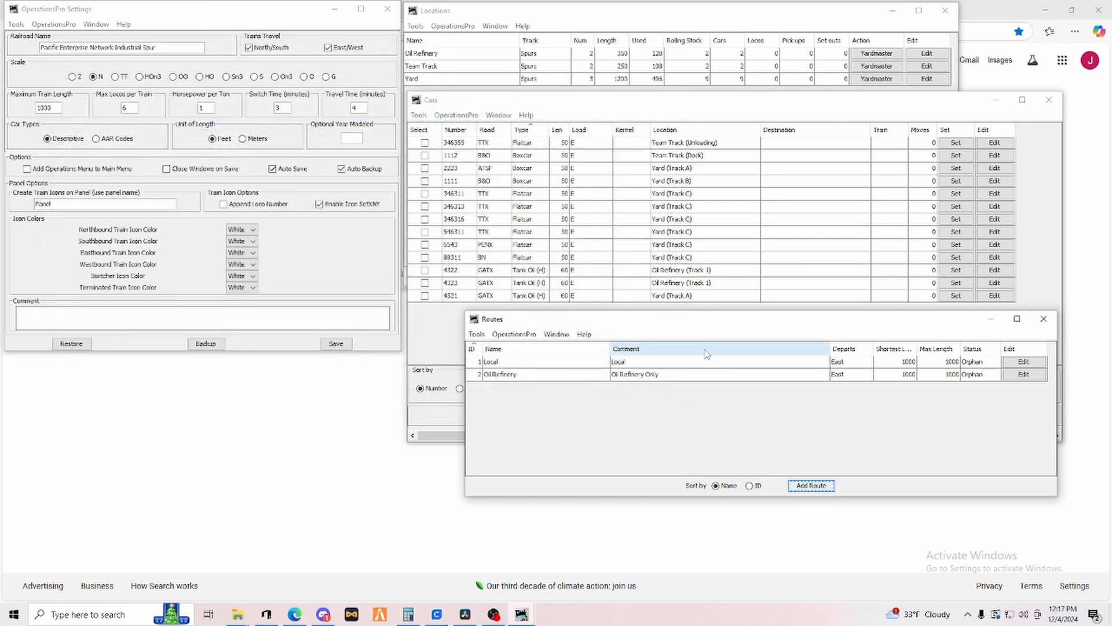
Open the Trains list and add a new train named Local with the description Local.
drag(683, 323, 218, 319)
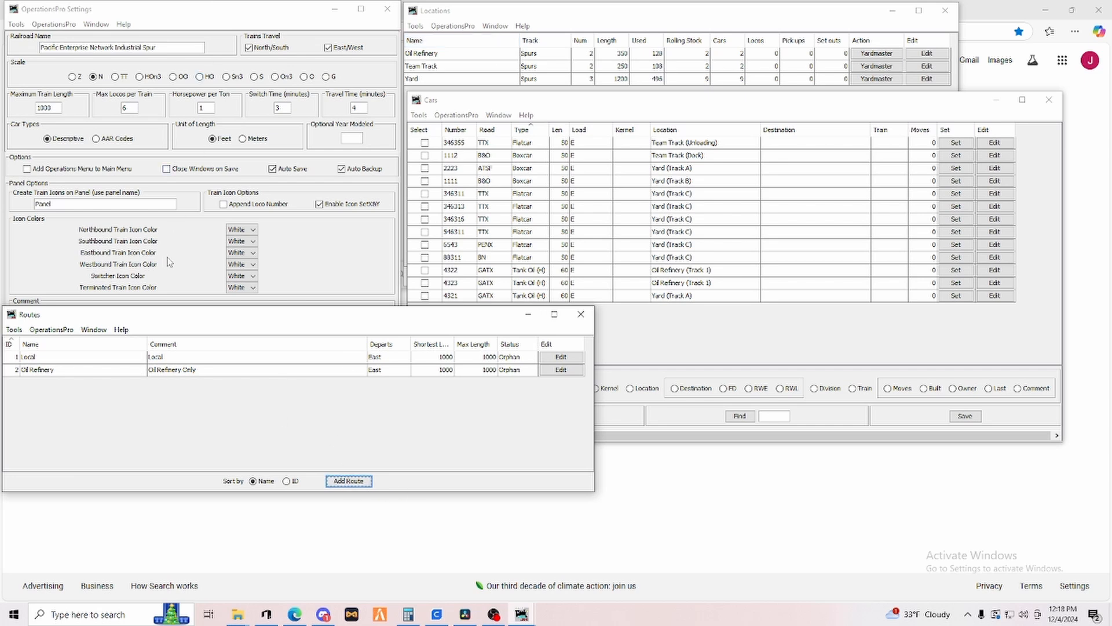
click(61, 330)
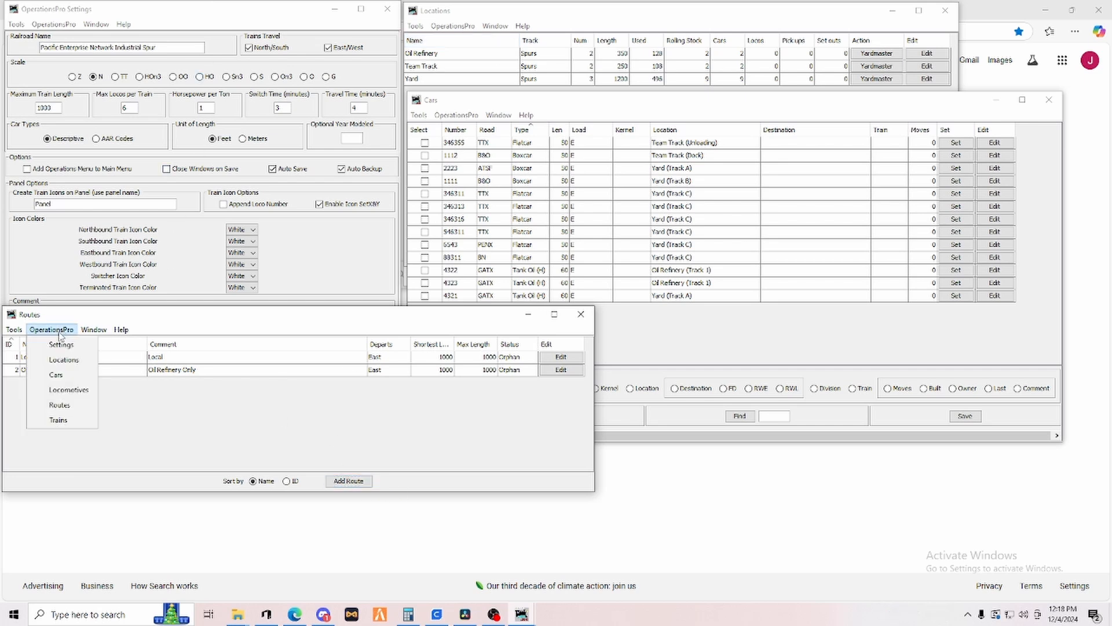
click(59, 420)
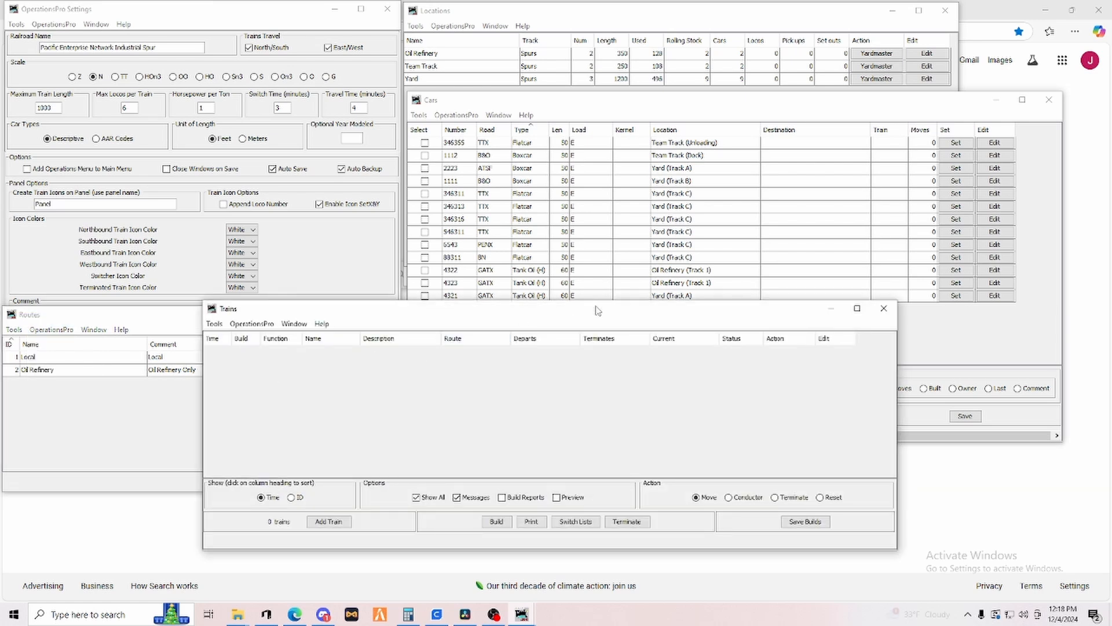
drag(590, 316, 789, 333)
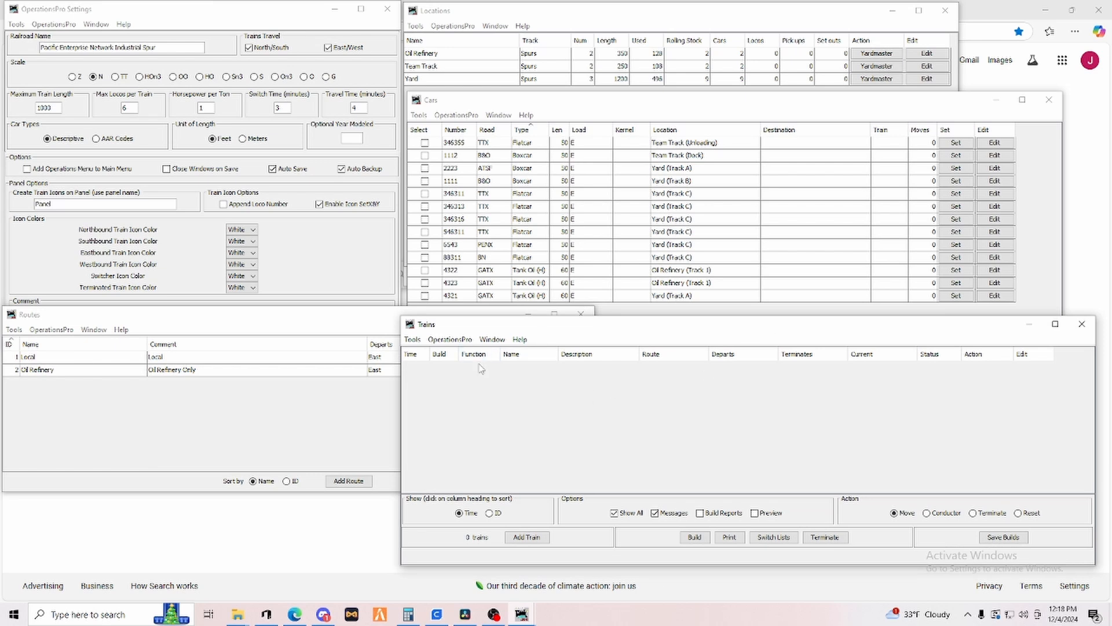
click(525, 538)
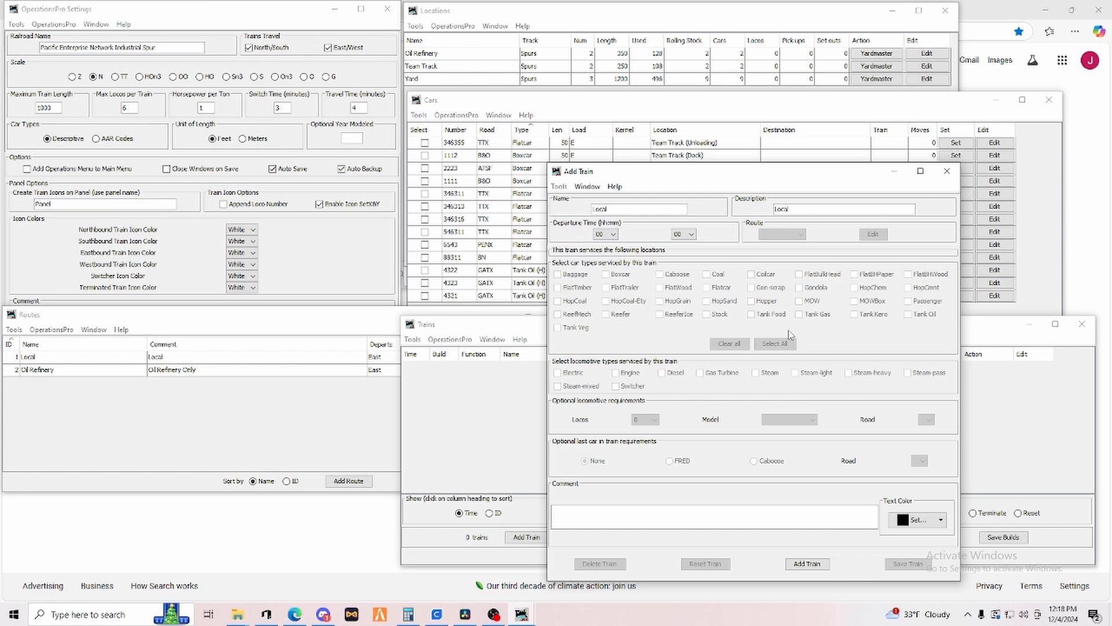
click(810, 565)
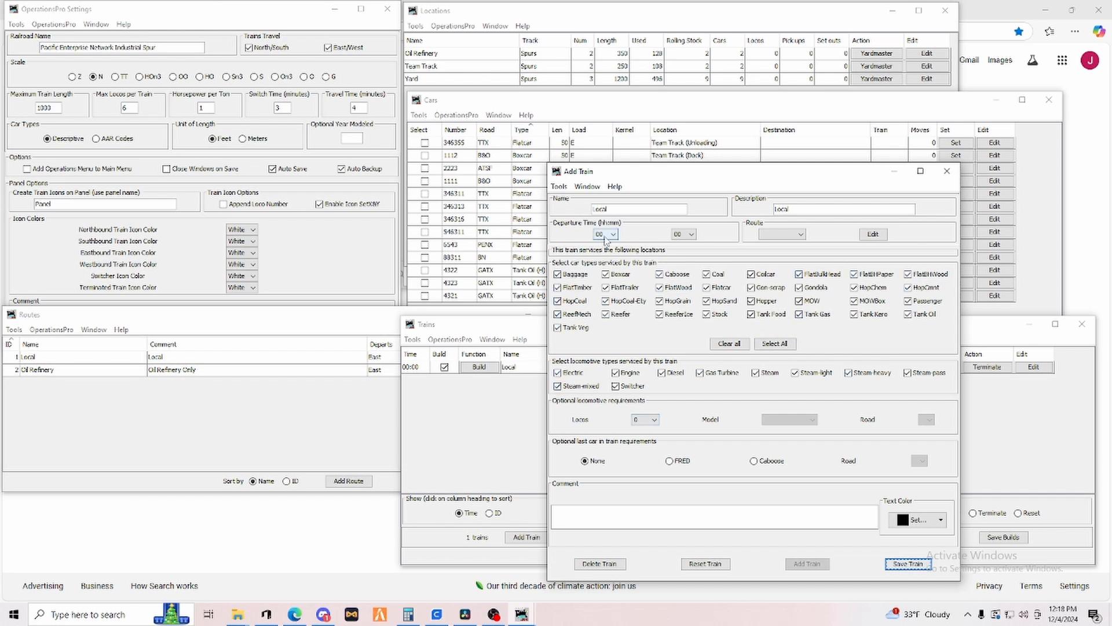
Assign the Local route to the Local train, save the train and close its editor.
click(801, 235)
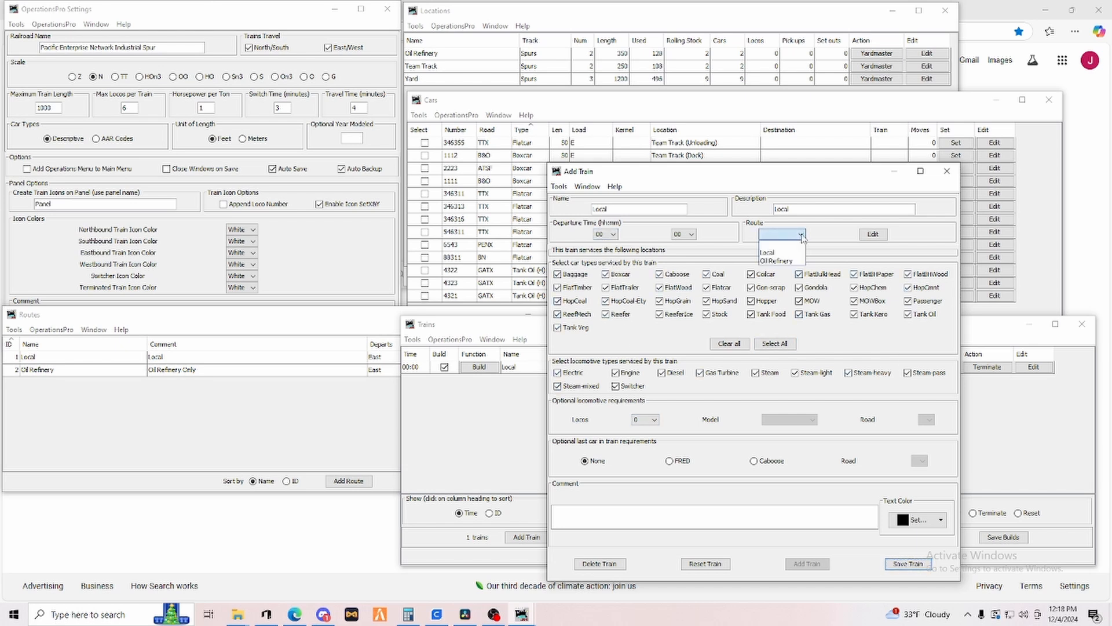
click(778, 253)
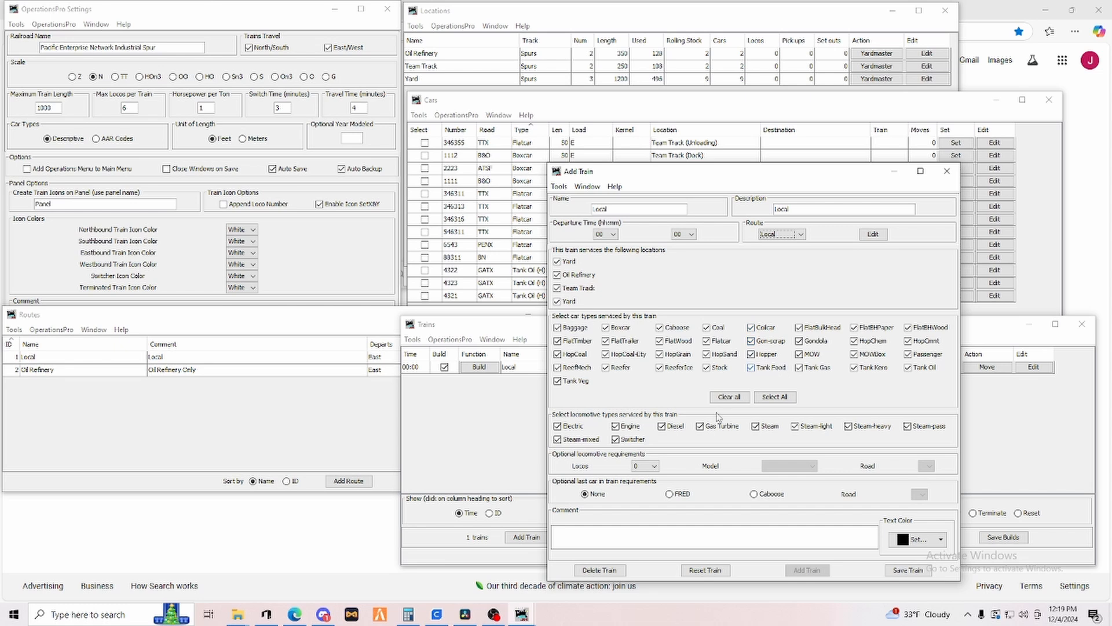
click(908, 571)
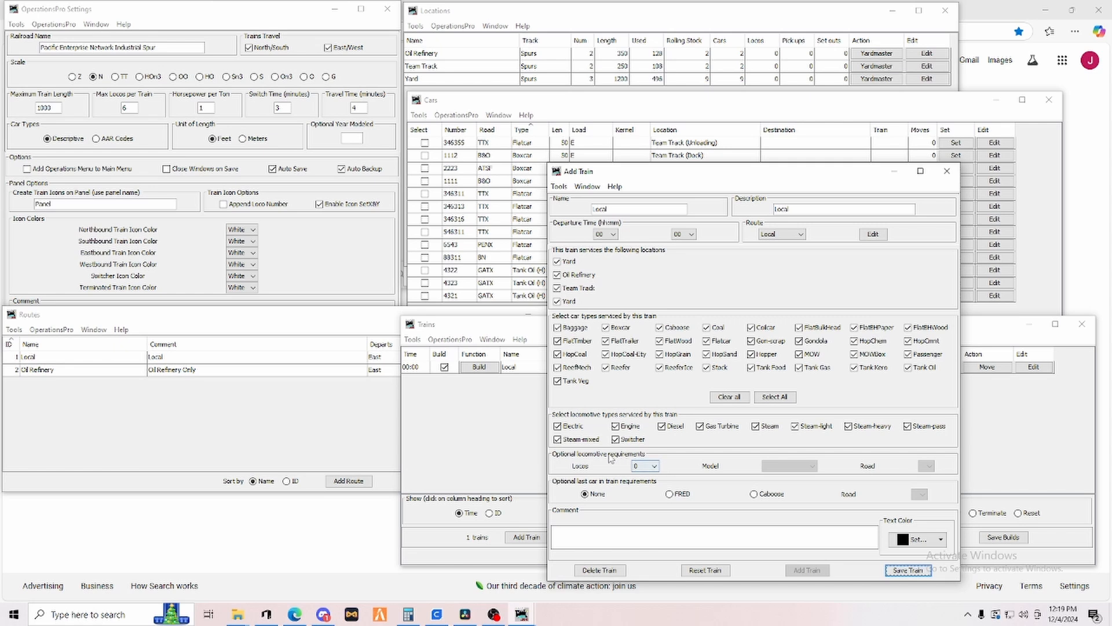
click(655, 467)
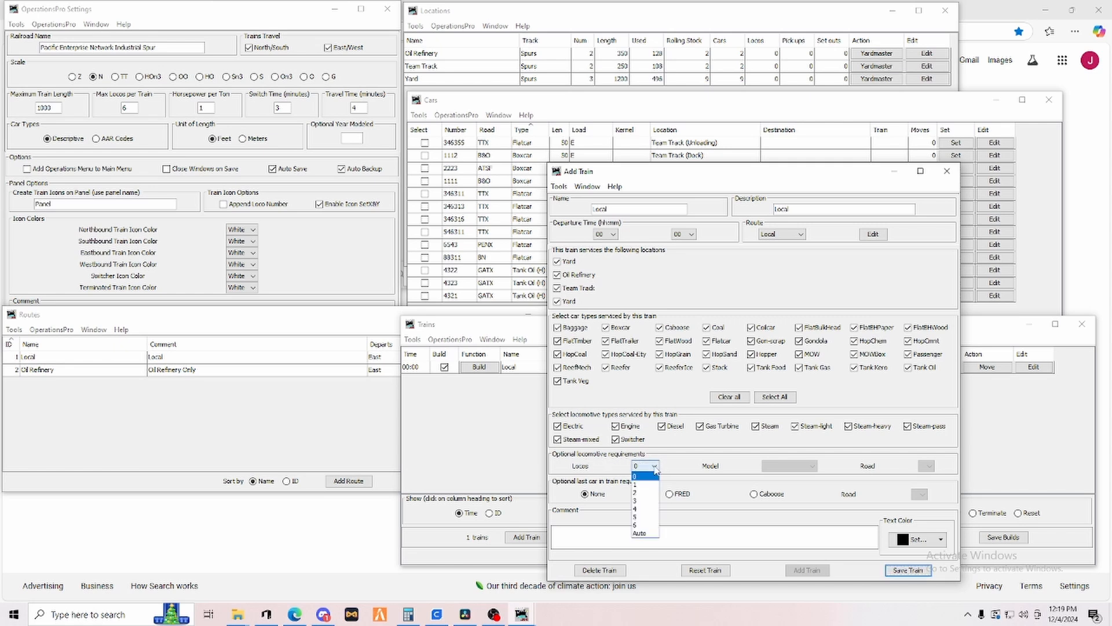
click(580, 456)
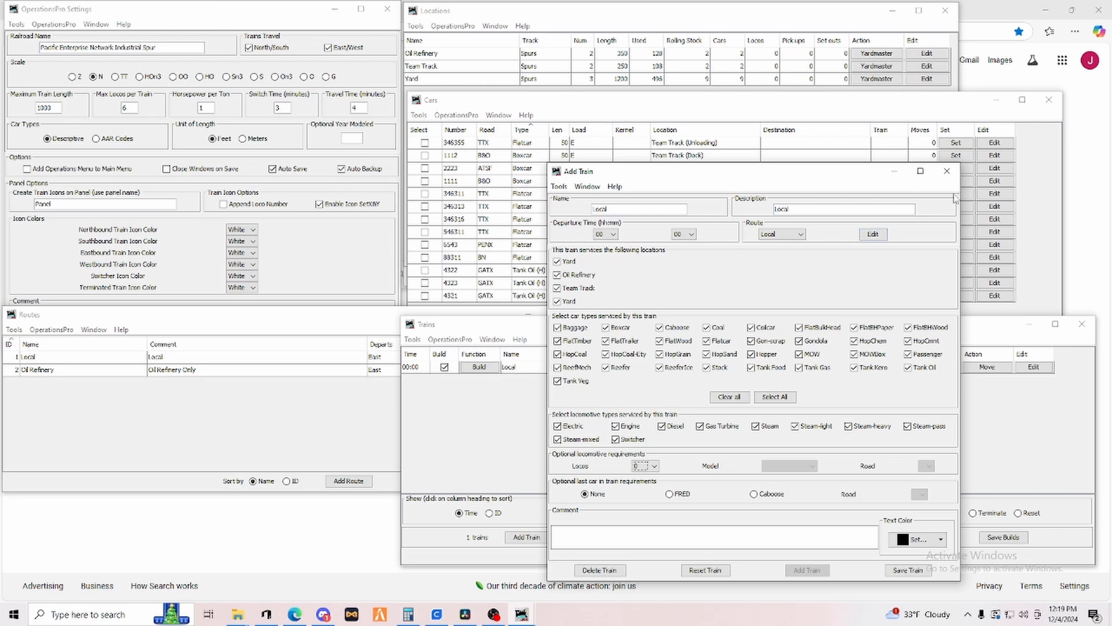
click(946, 171)
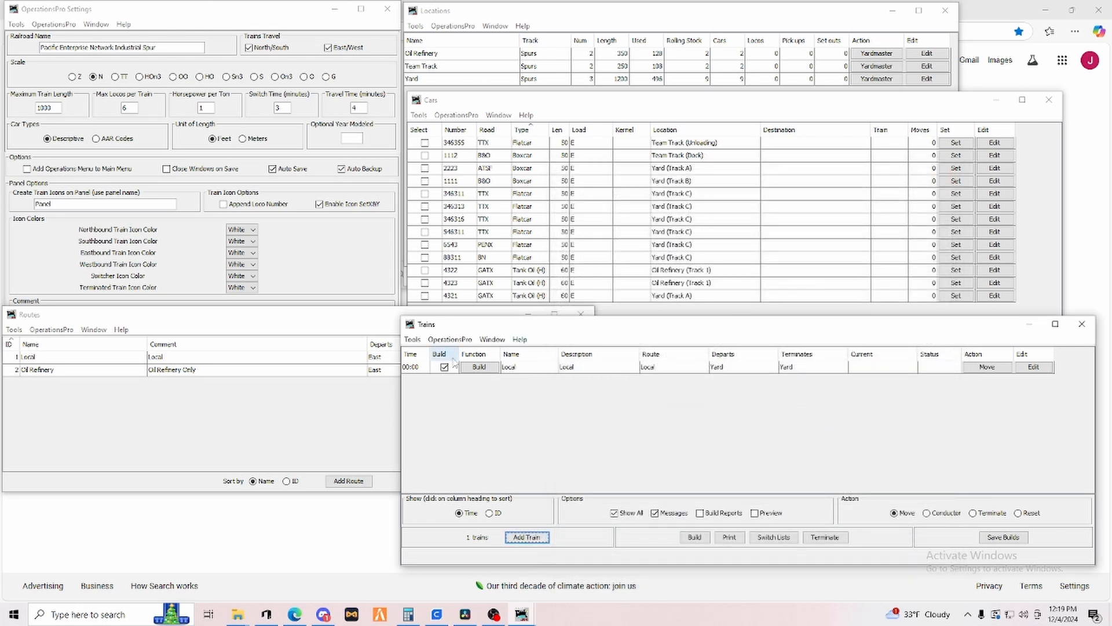
Add a train named Oil Refinery, assign it the Oil Refinery route, save it and close the editor.
click(531, 540)
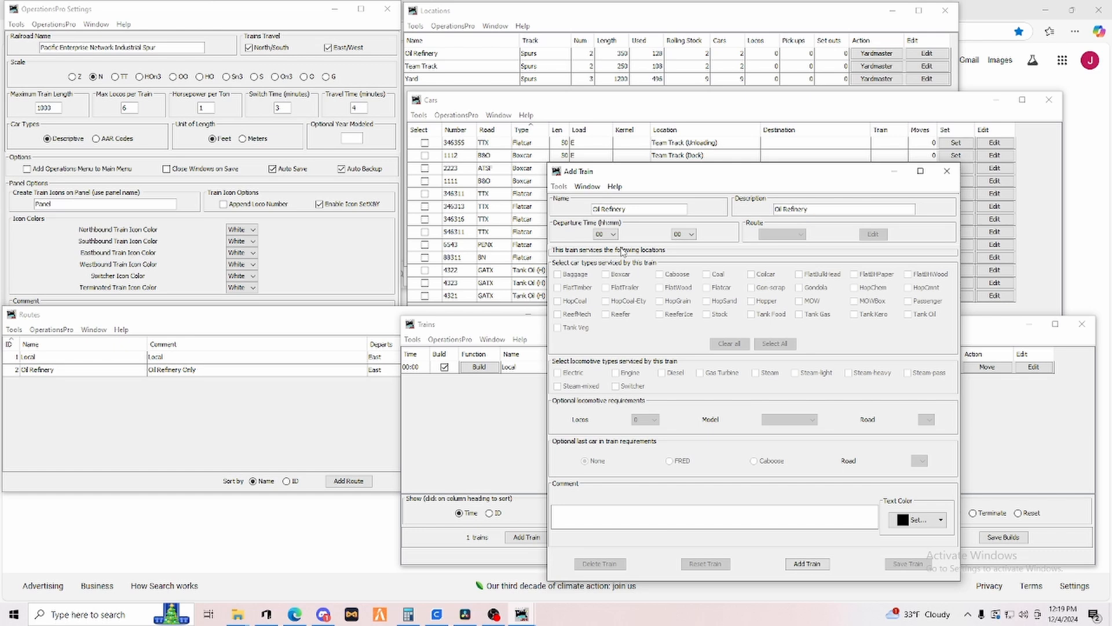
click(807, 563)
click(782, 234)
click(779, 261)
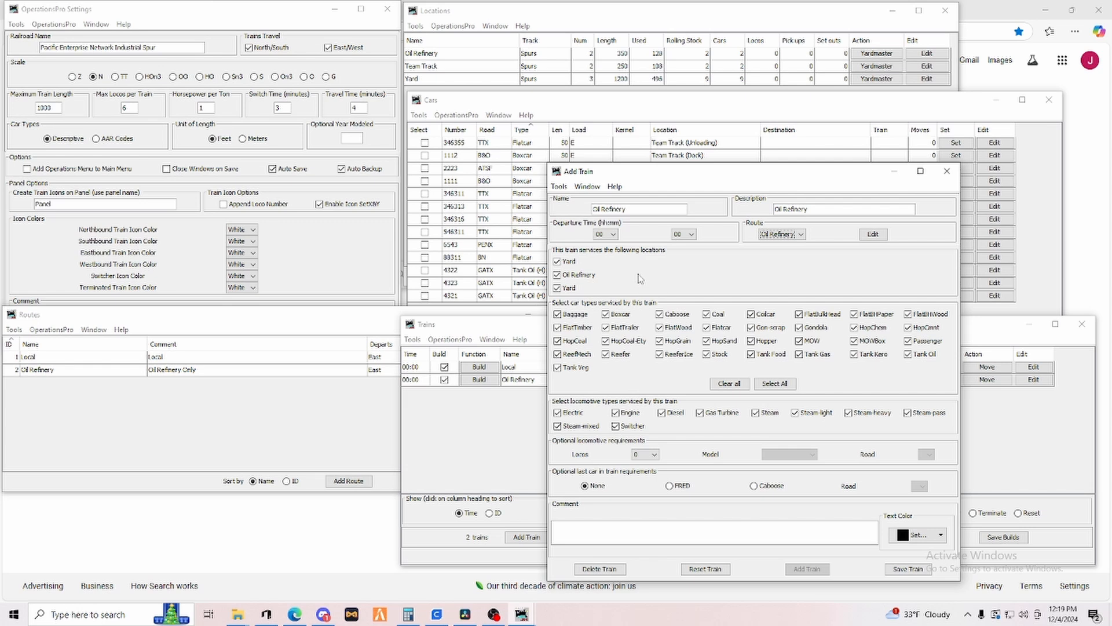
click(906, 566)
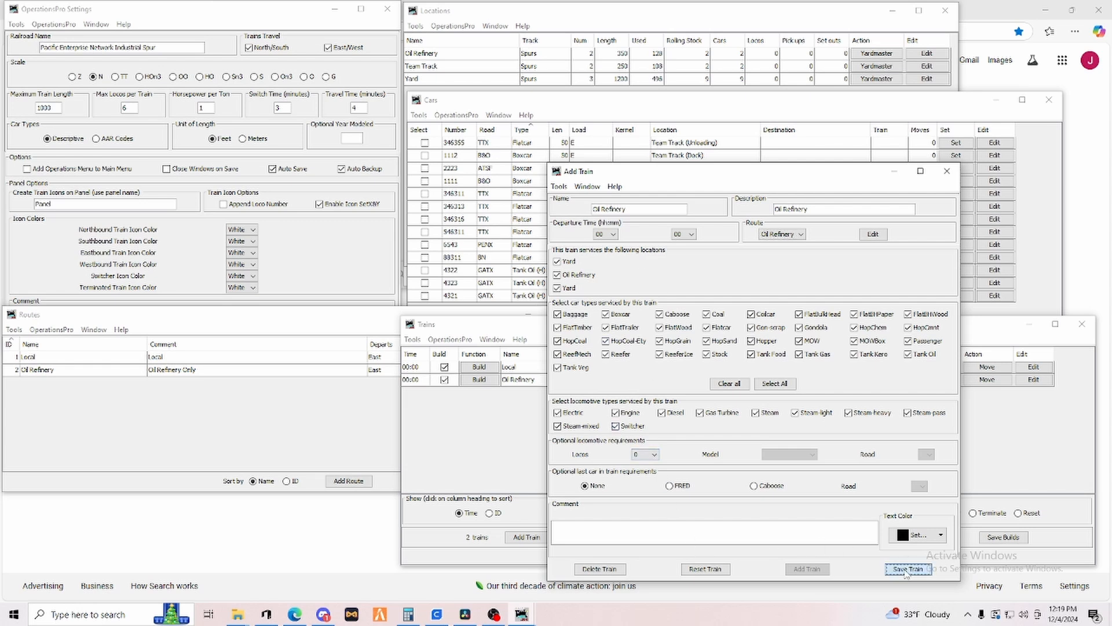
click(946, 171)
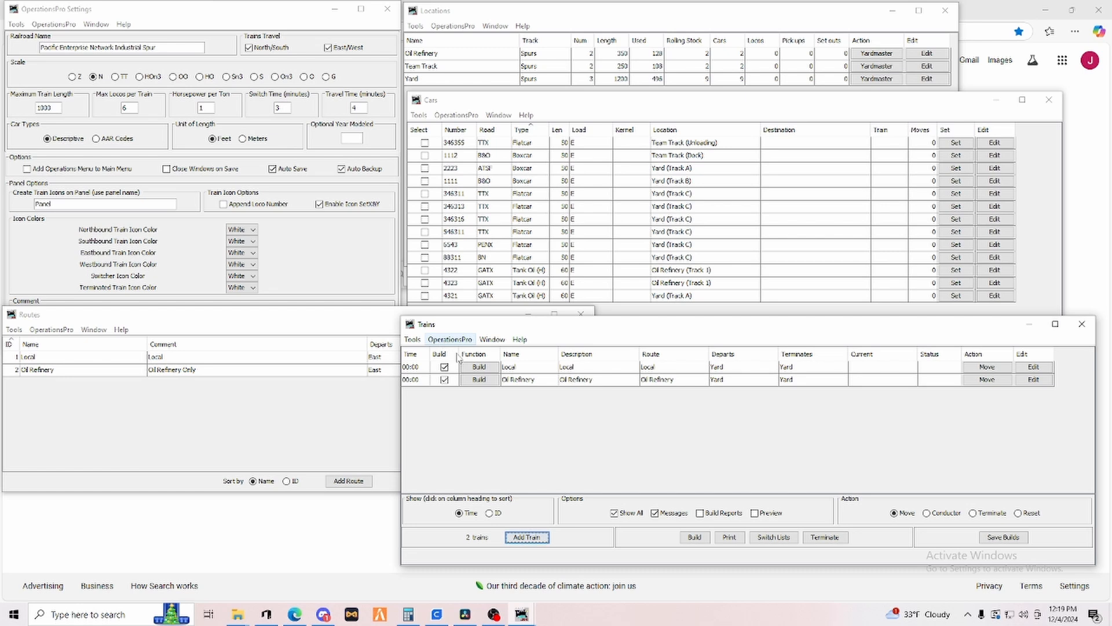
Turn on the Preview option for trains.
click(417, 341)
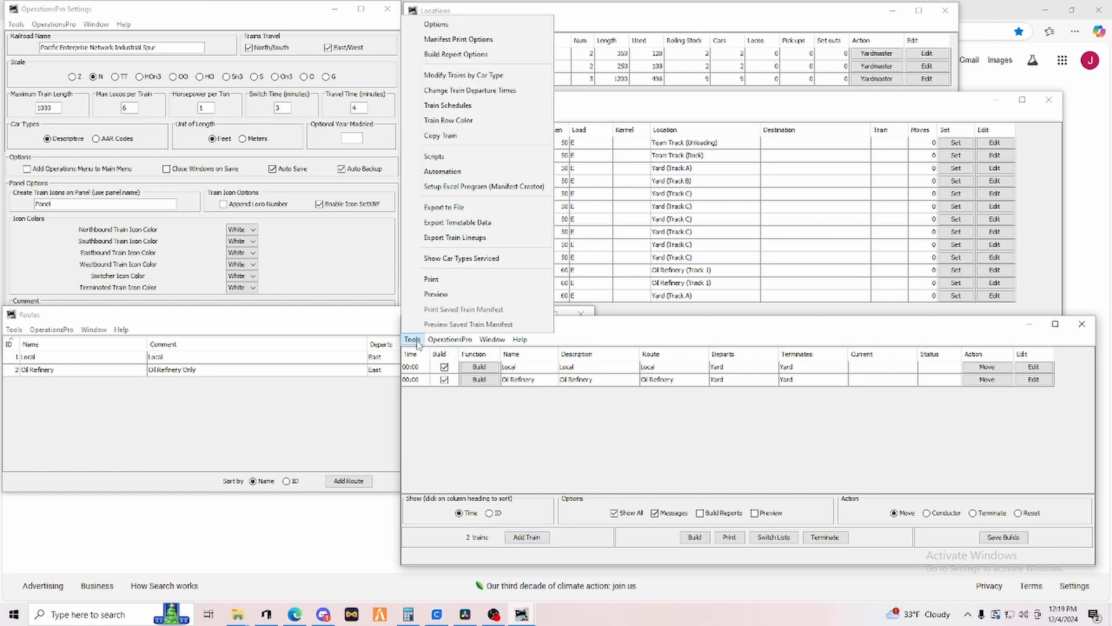
click(417, 341)
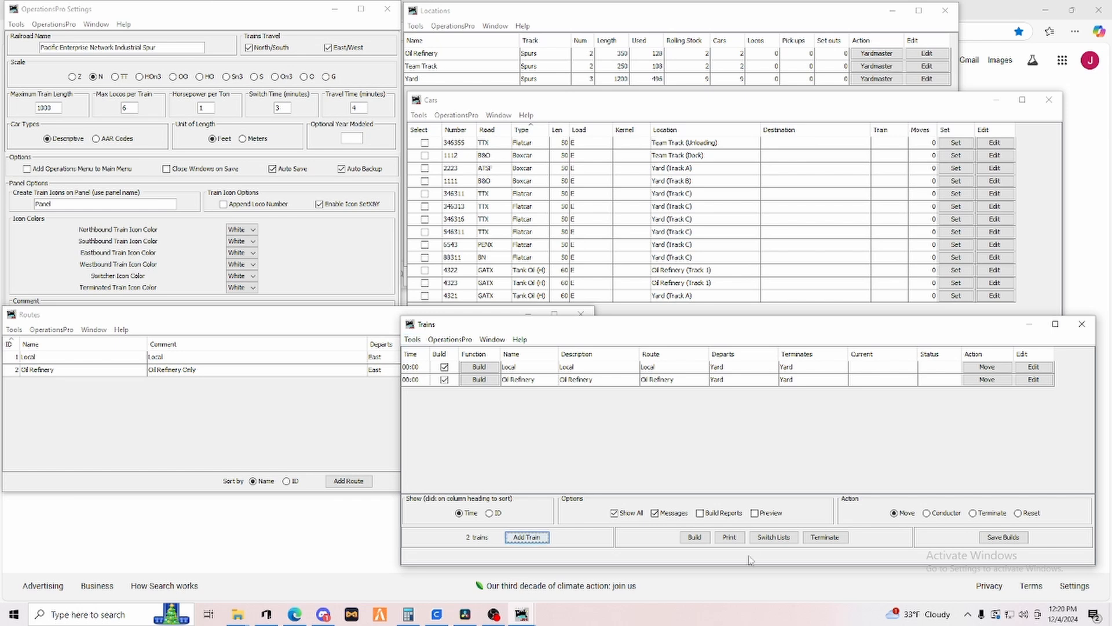
click(754, 513)
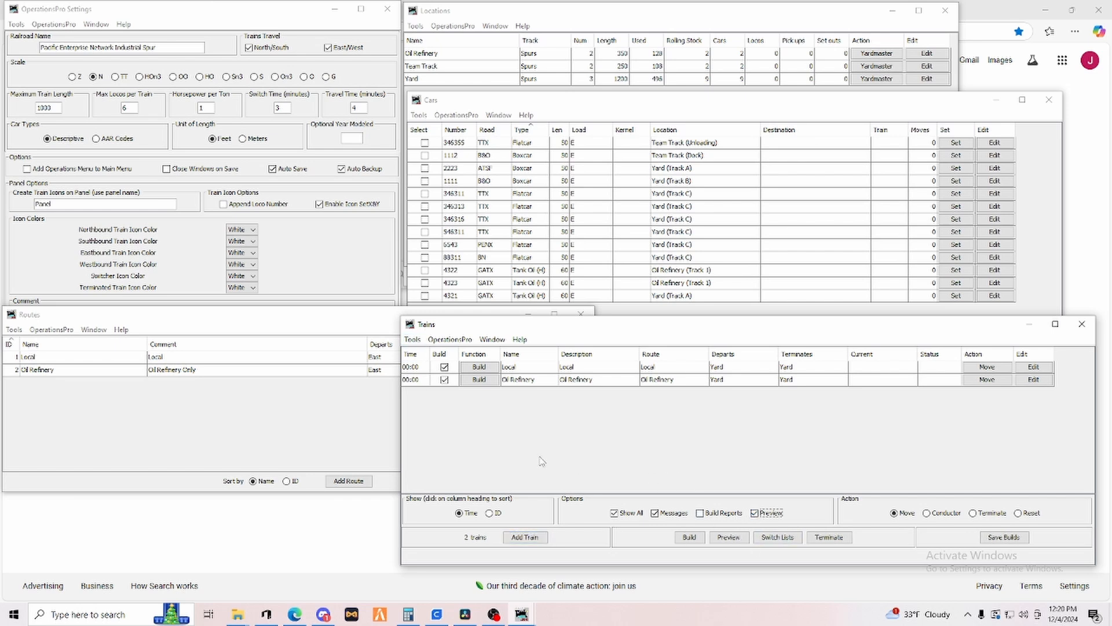
Open the Manifest Print Options and set the pick-up text color to Blue and the set-out text color to Red.
click(412, 340)
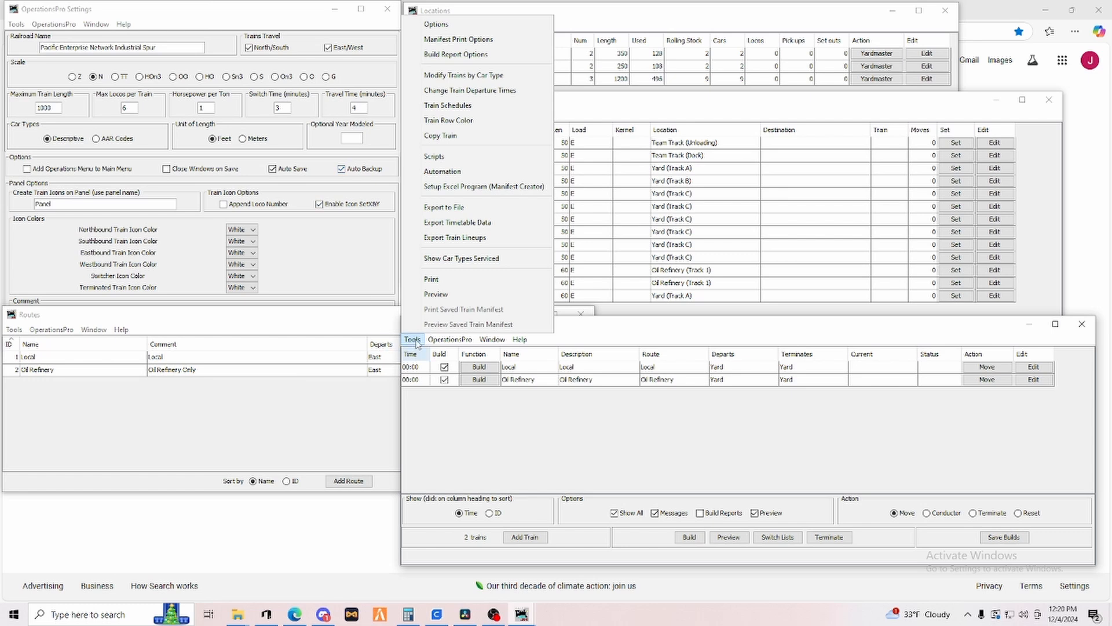
click(464, 41)
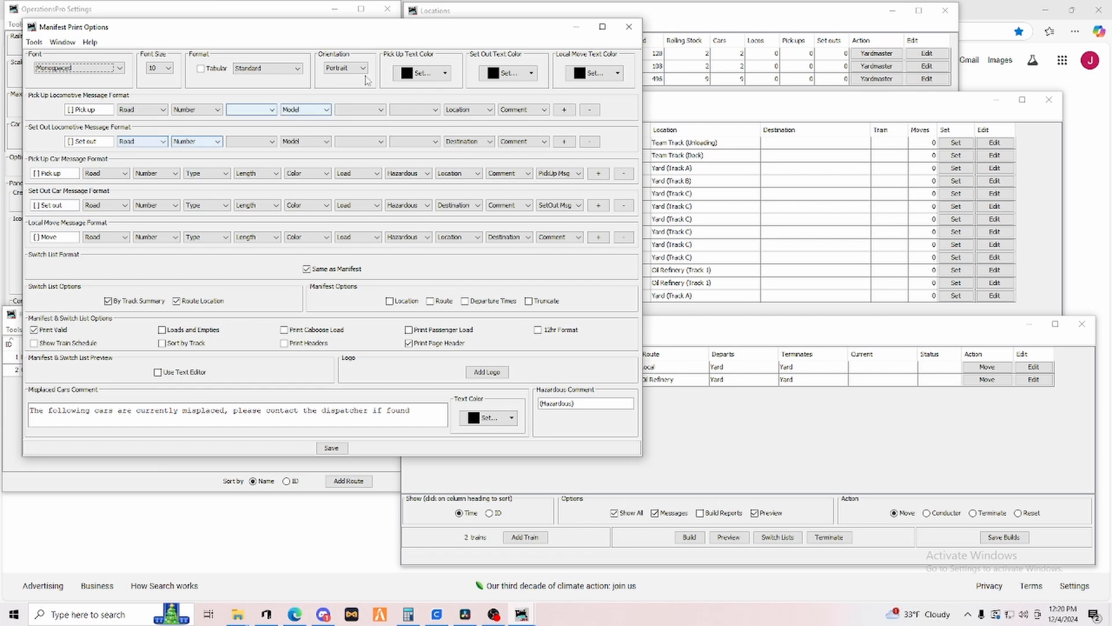
click(445, 73)
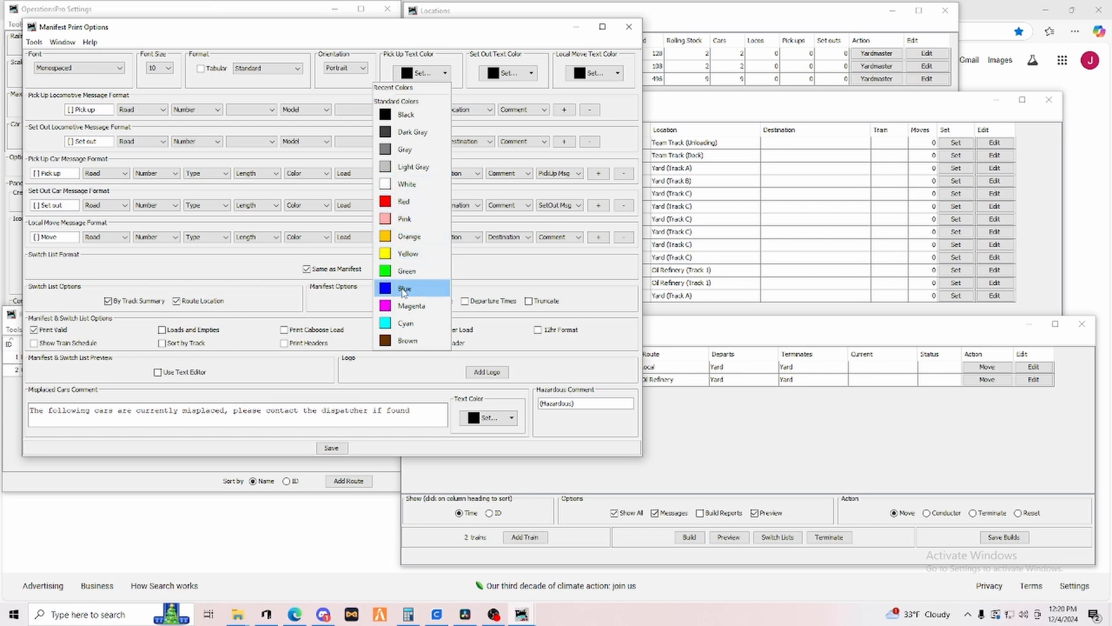
click(404, 290)
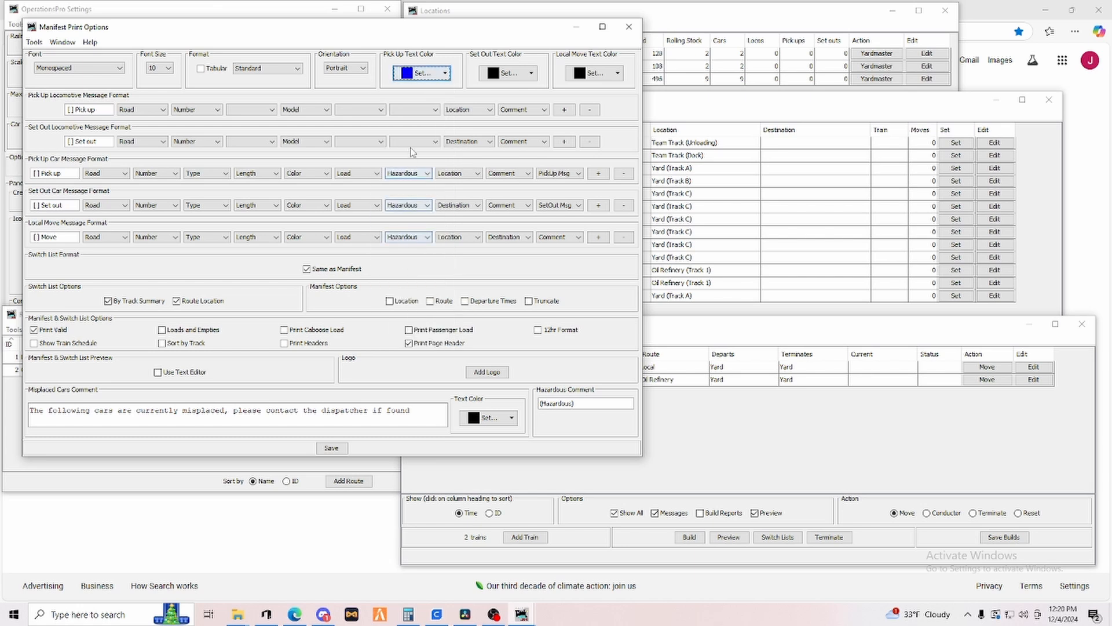
click(529, 73)
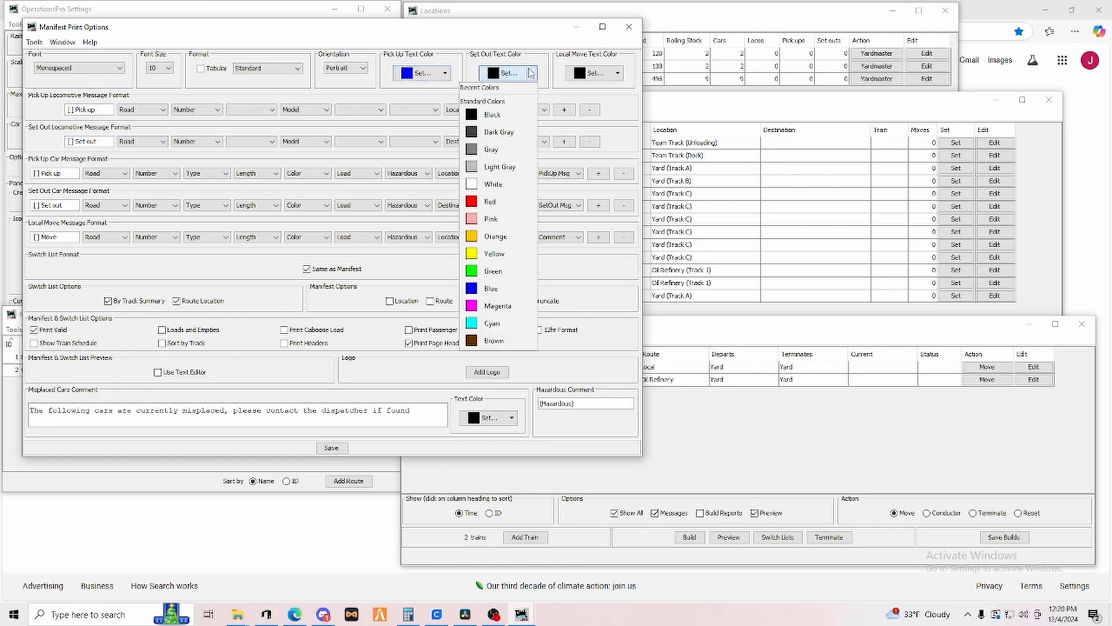
click(493, 201)
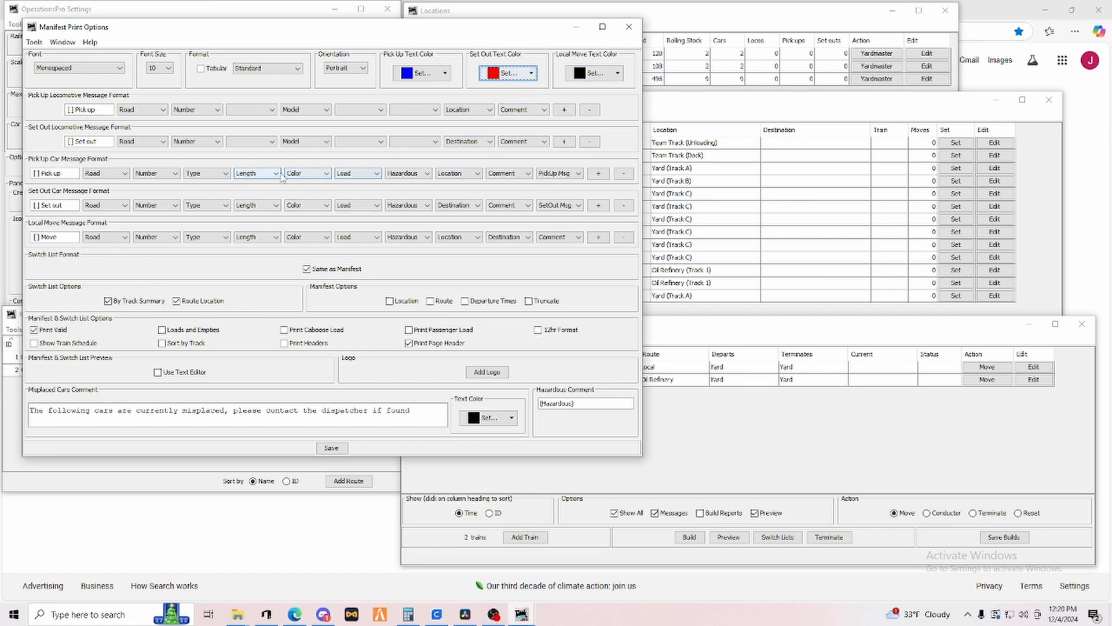
Remove the Load field from the pick-up, set-out and local move car message formats.
click(363, 173)
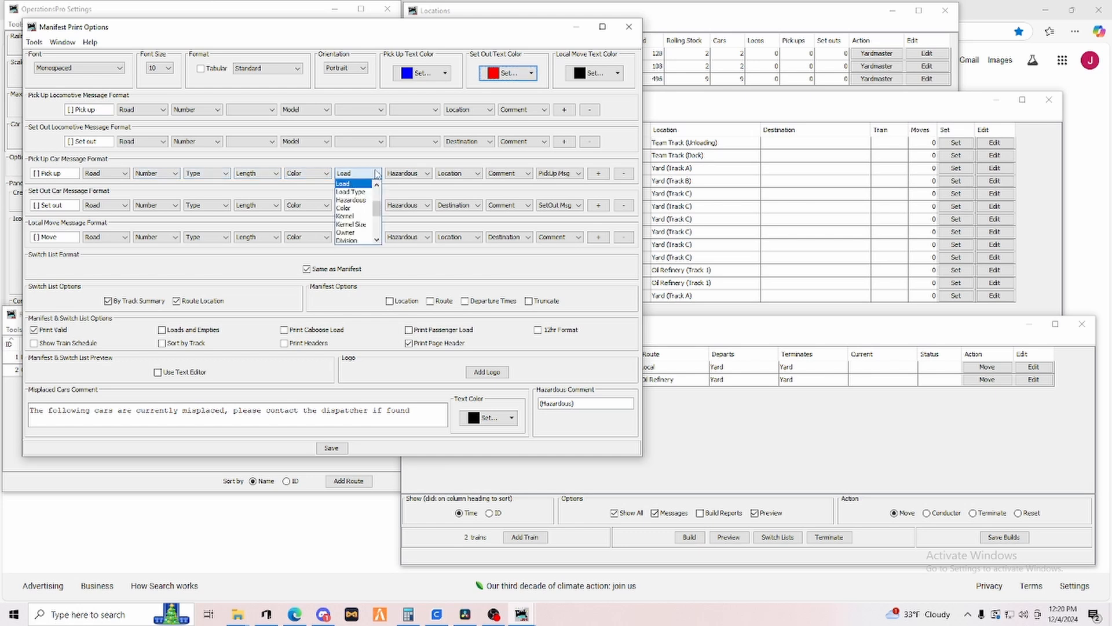
click(353, 184)
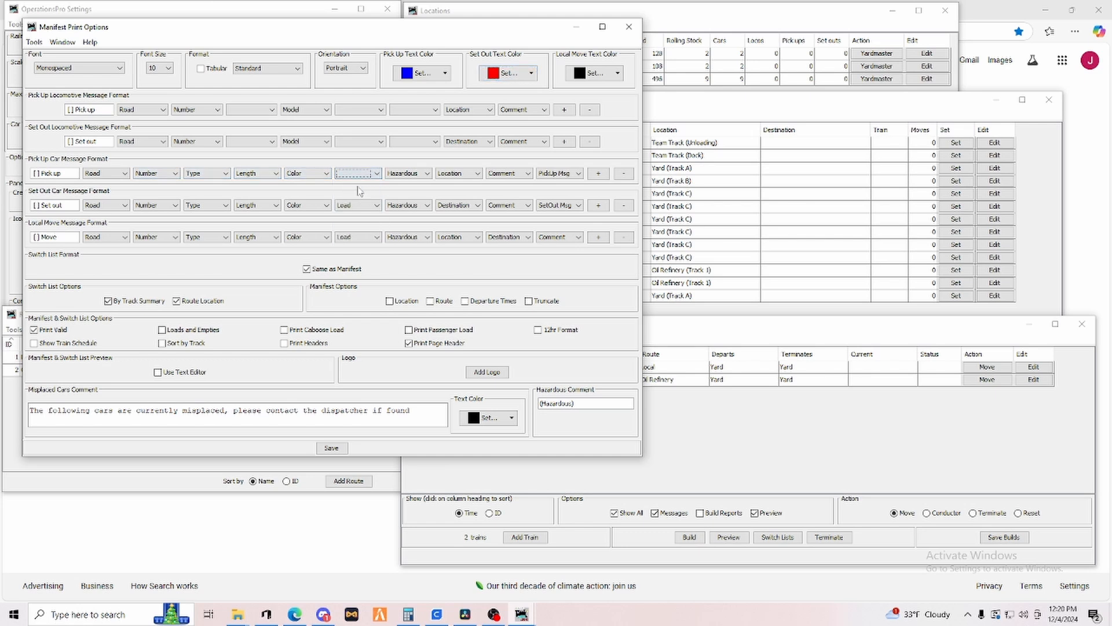
click(371, 207)
click(332, 233)
click(360, 208)
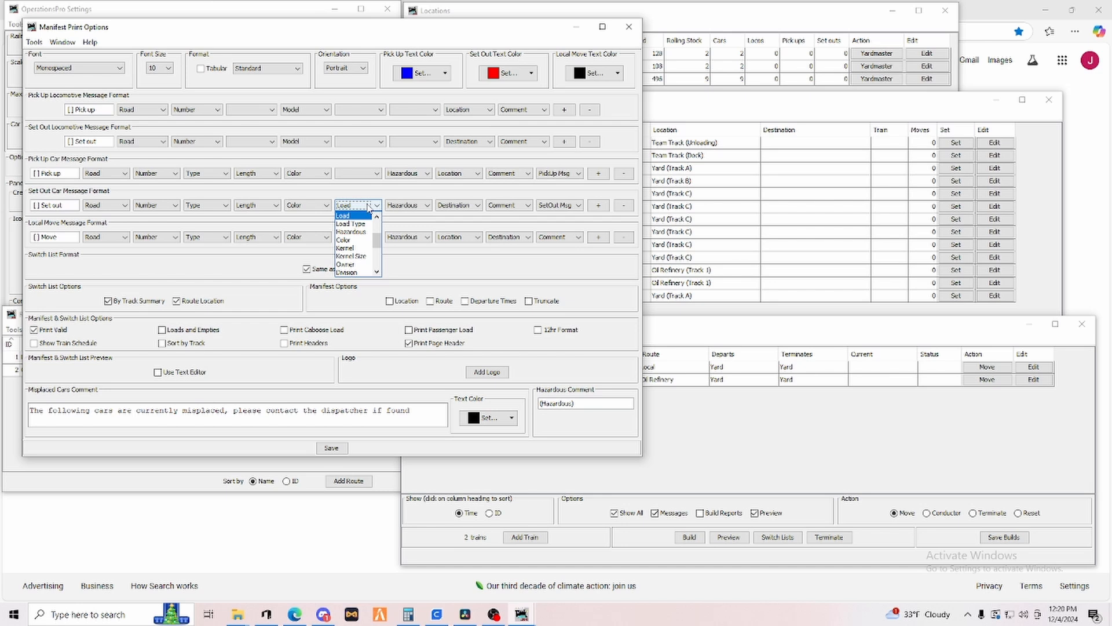
click(350, 218)
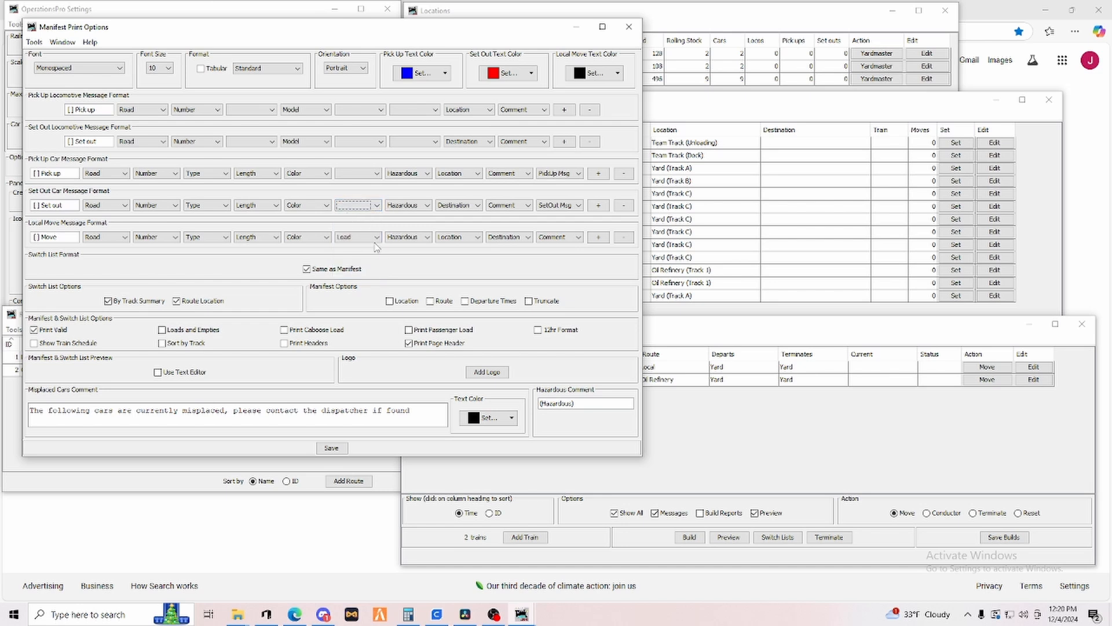
click(358, 238)
scroll(356, 258, up, 2)
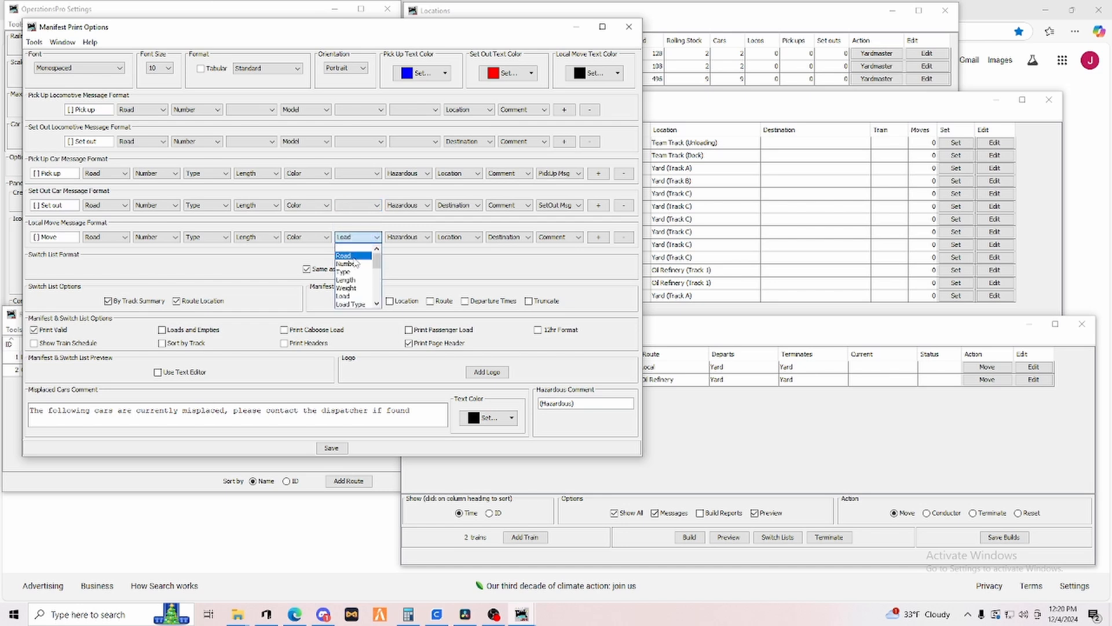
click(350, 248)
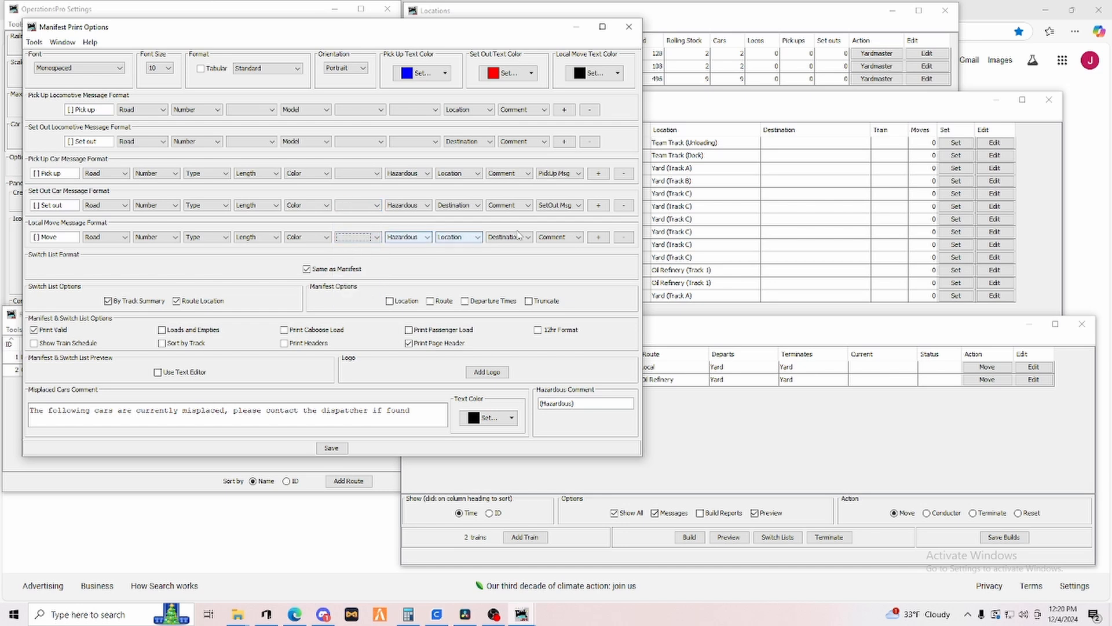
click(624, 174)
click(623, 206)
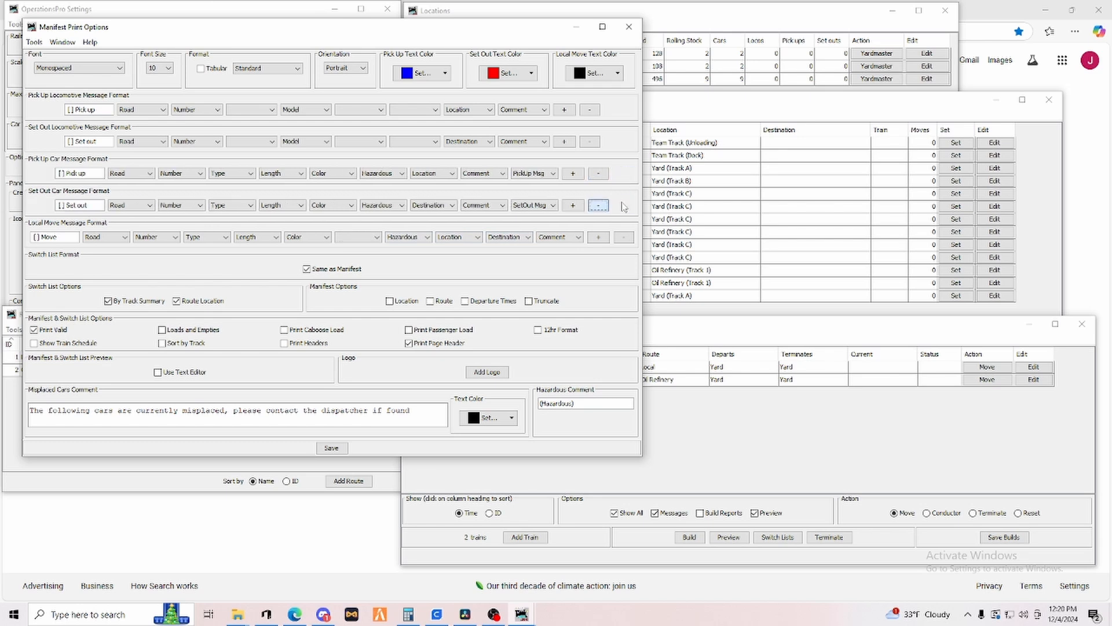
click(624, 238)
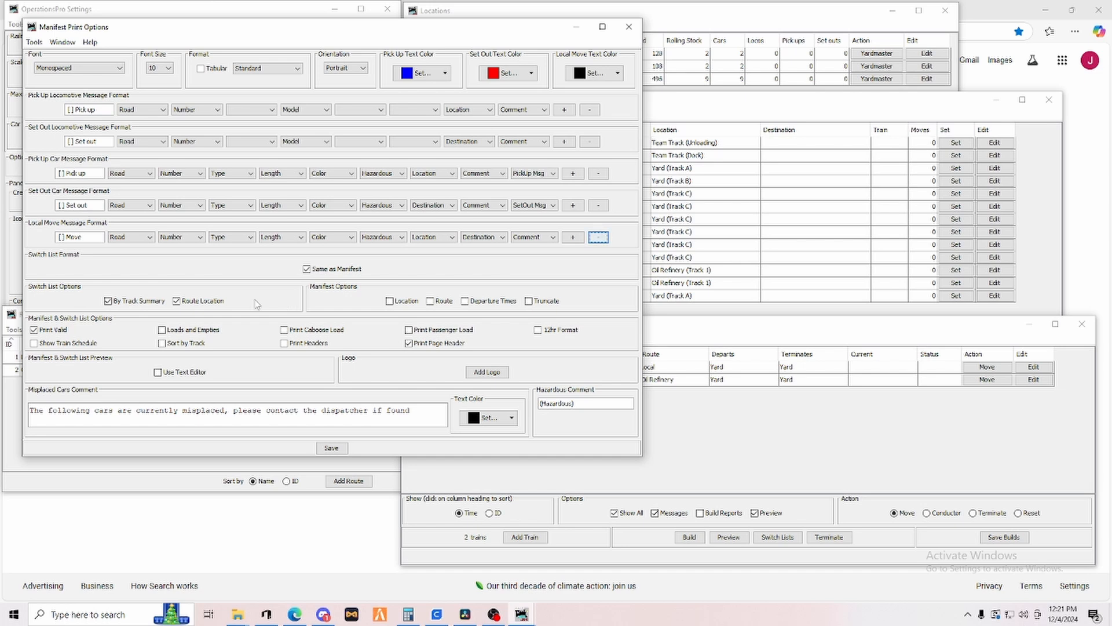
Set the manifest font size to 12 and close the Manifest Print Options.
click(167, 69)
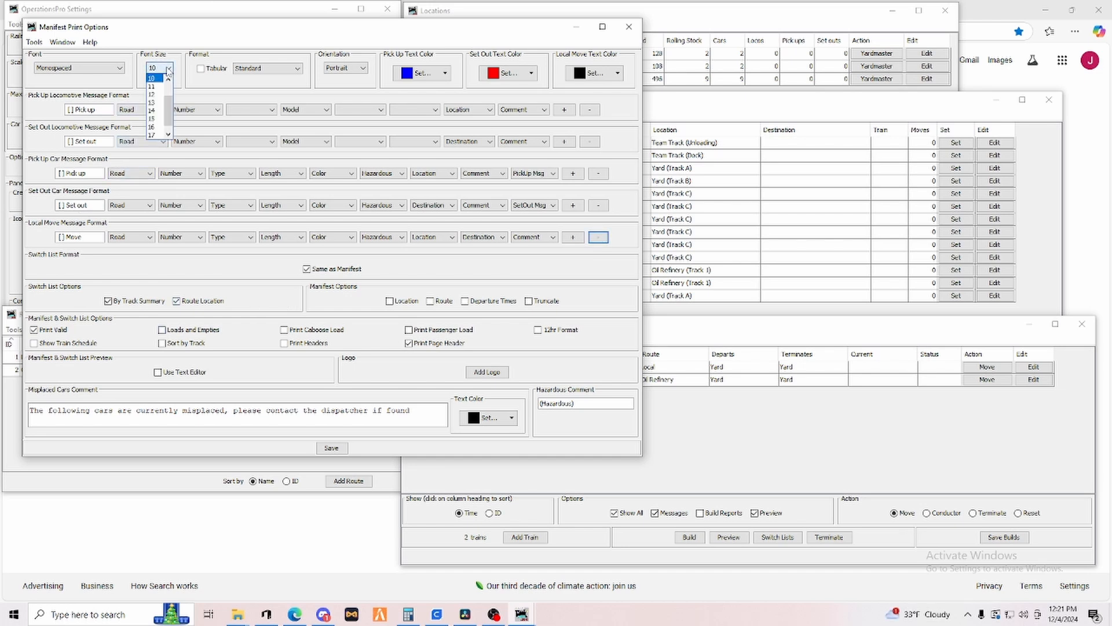
click(155, 99)
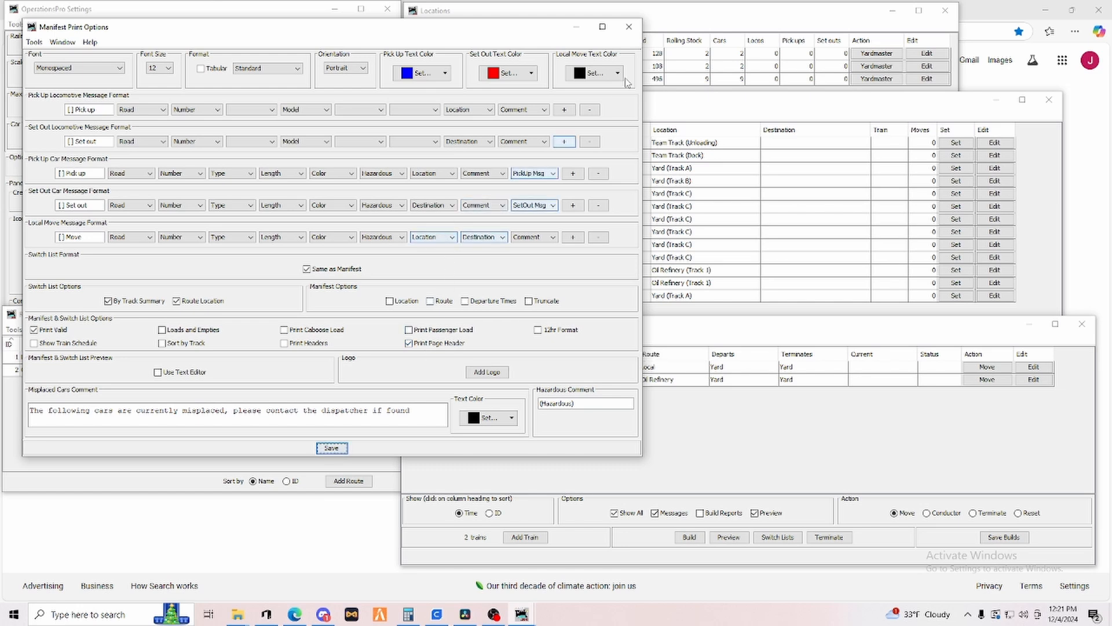
click(629, 27)
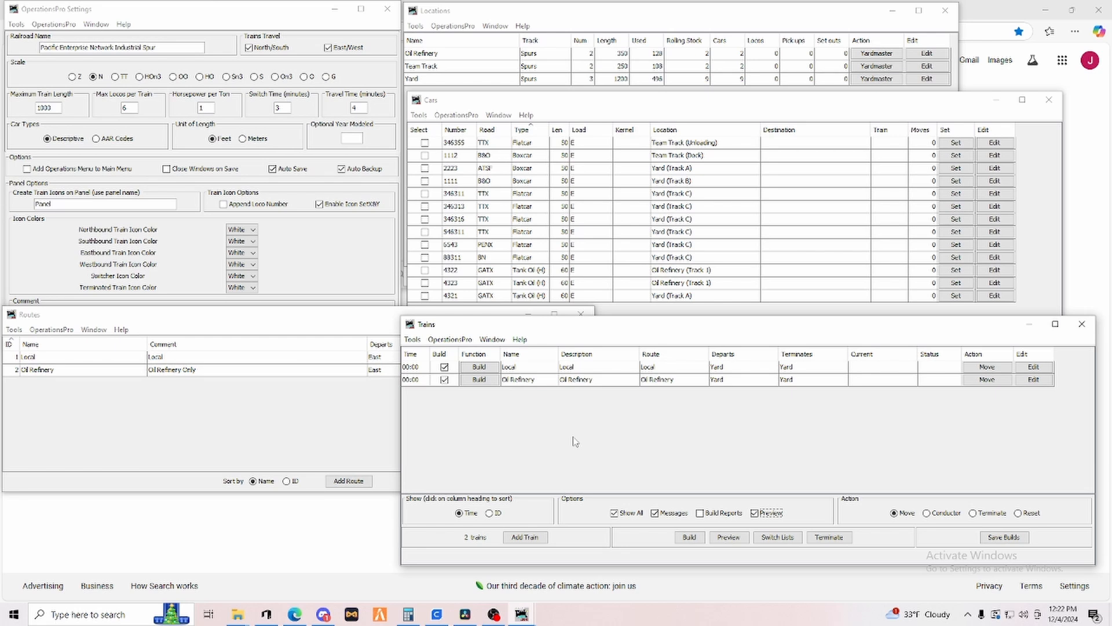
Build the Local train and preview its manifest.
click(480, 366)
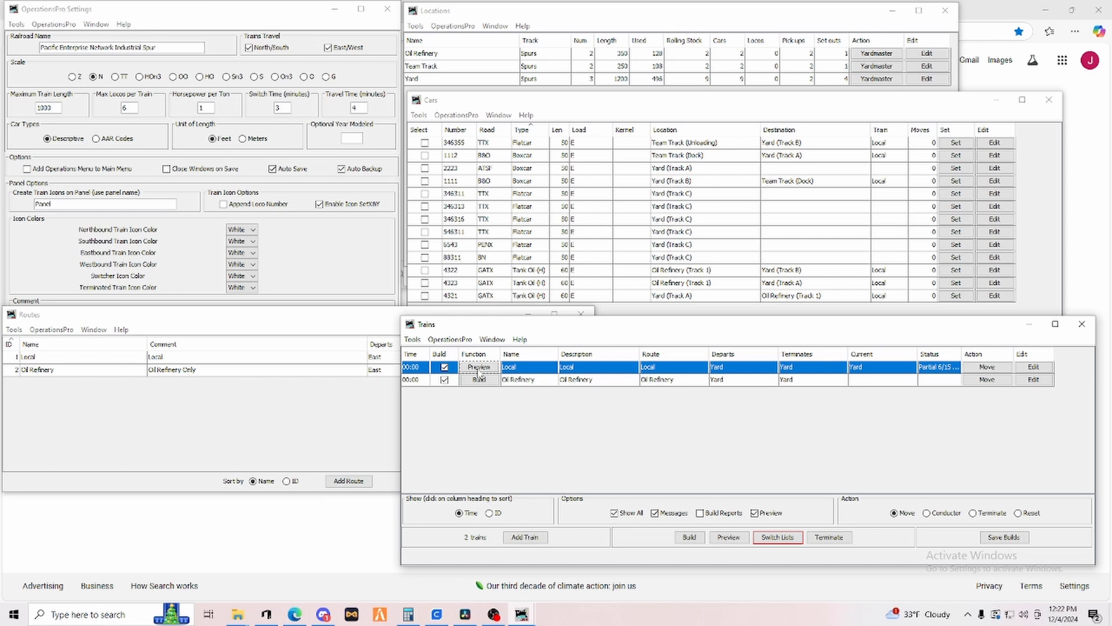
click(479, 370)
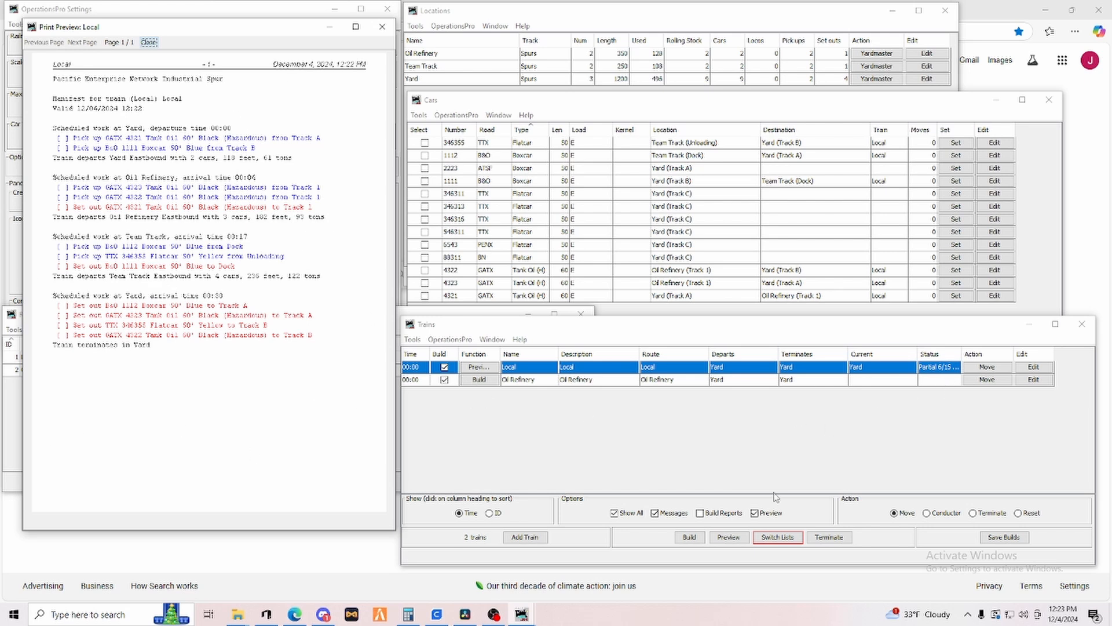
Move the Local train through its route, terminate it, and close its manifest preview.
click(985, 368)
click(985, 367)
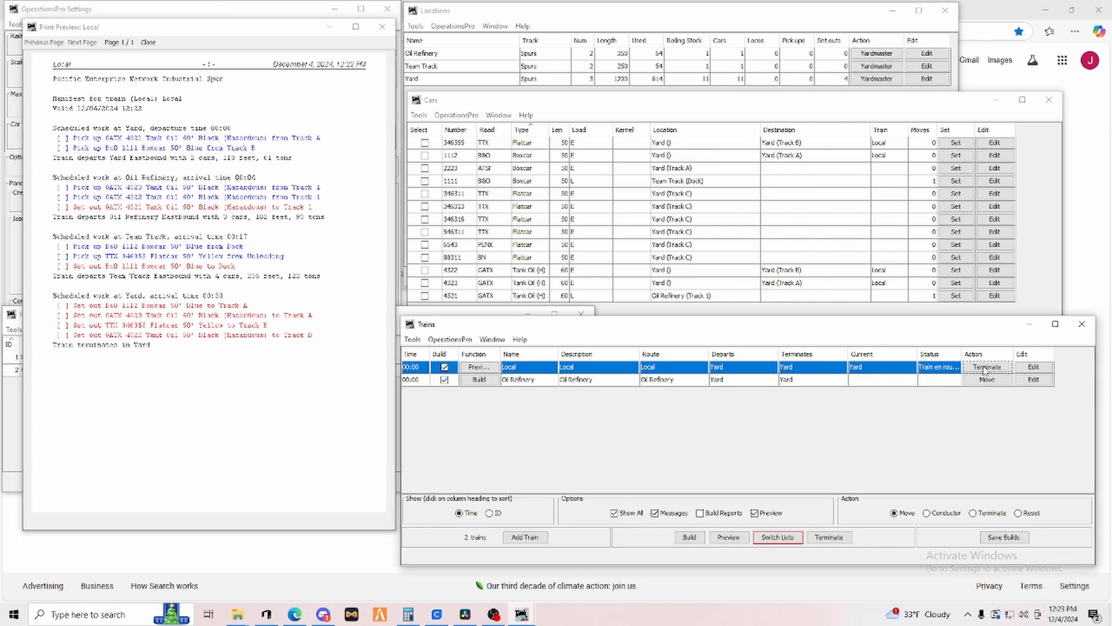
click(987, 367)
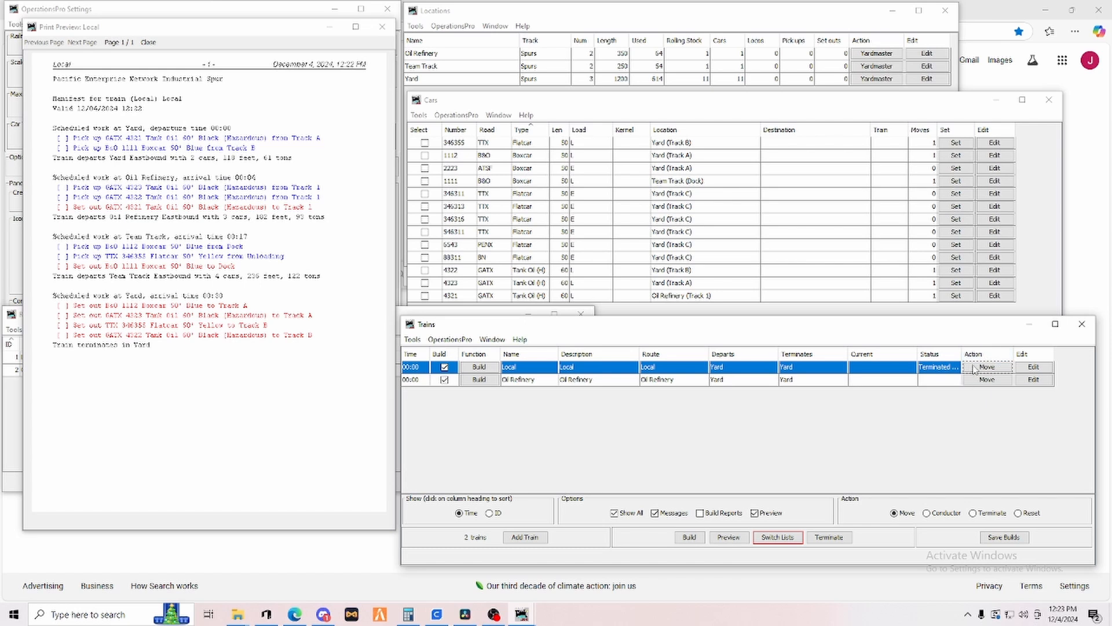
click(975, 369)
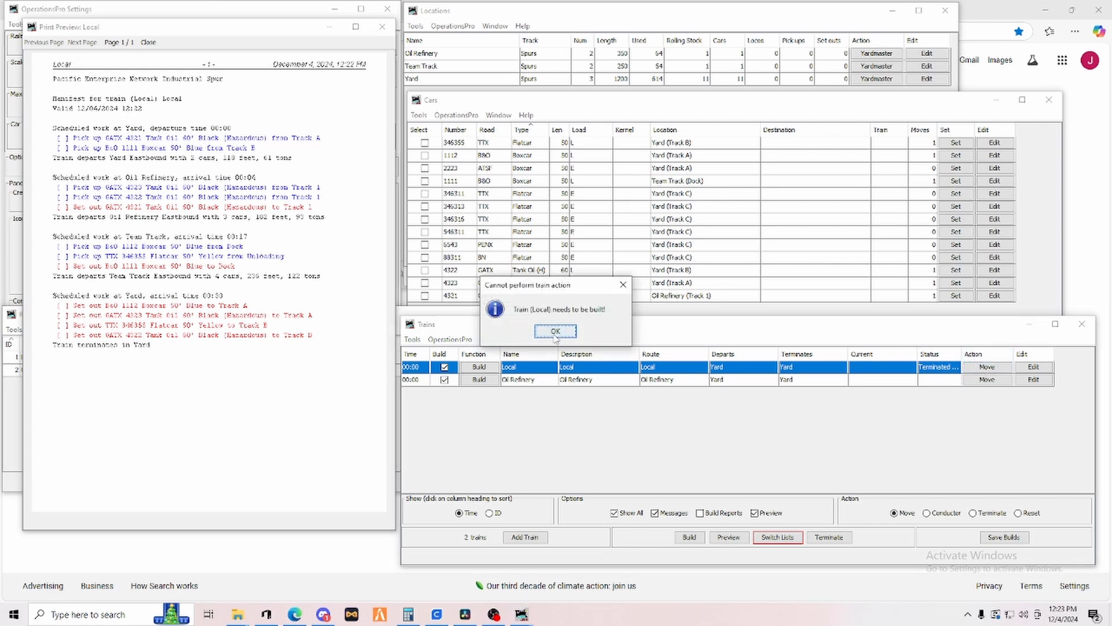
click(555, 332)
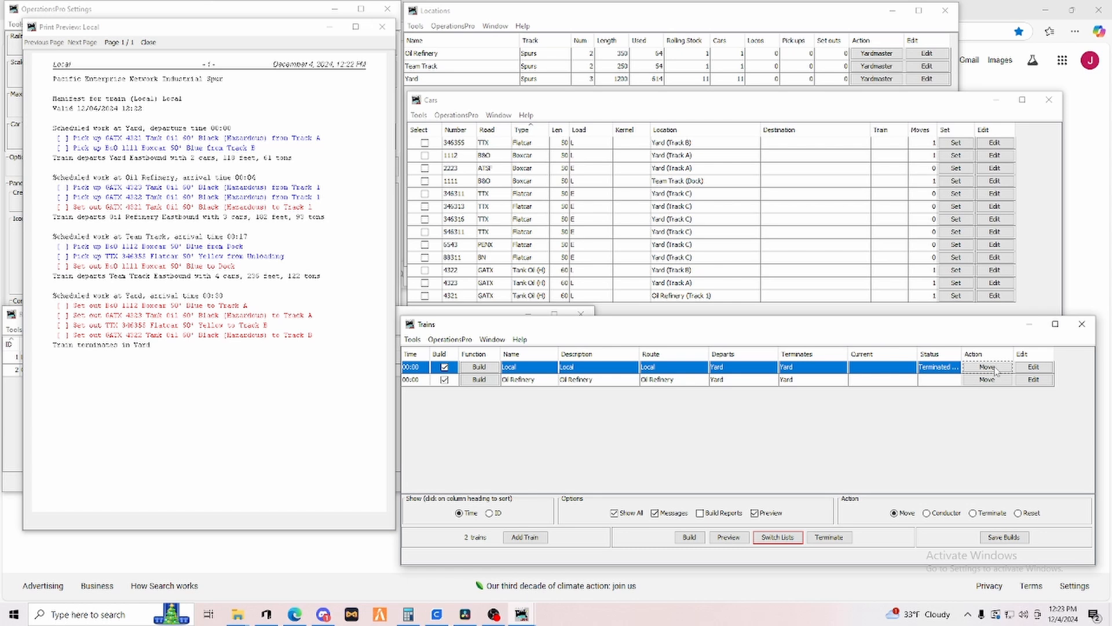
click(382, 27)
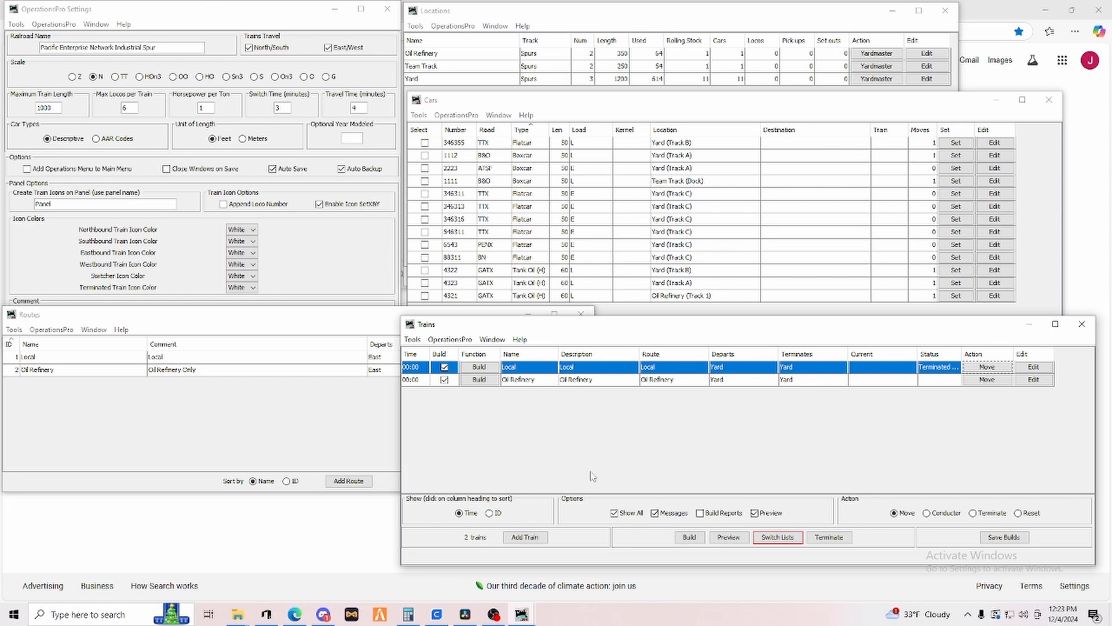
Build the Oil Refinery train and preview its manifest.
click(478, 380)
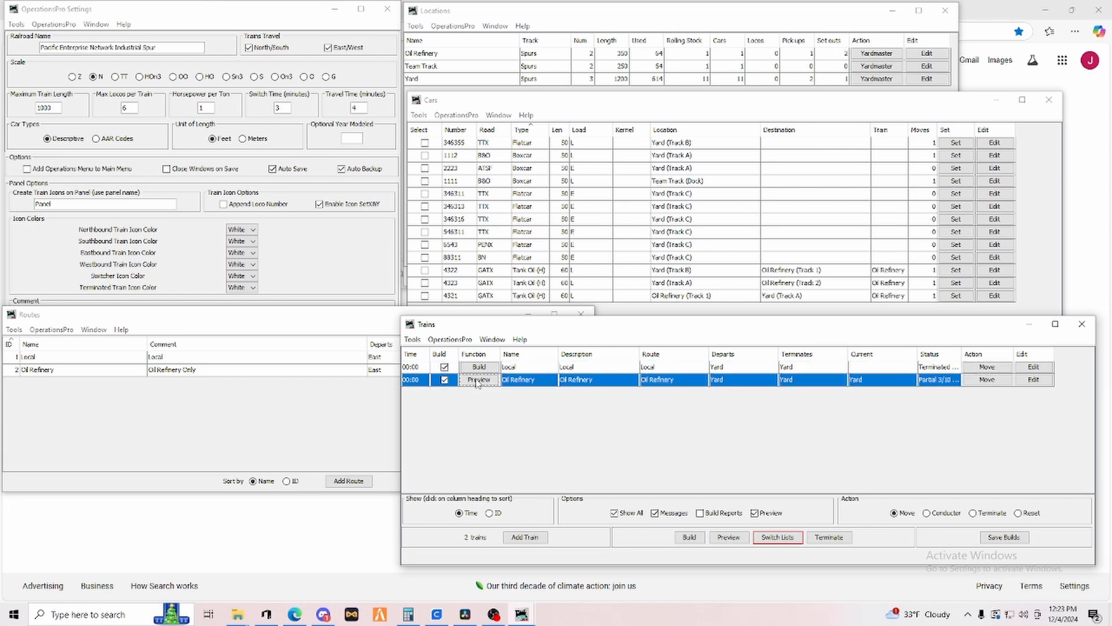
click(478, 380)
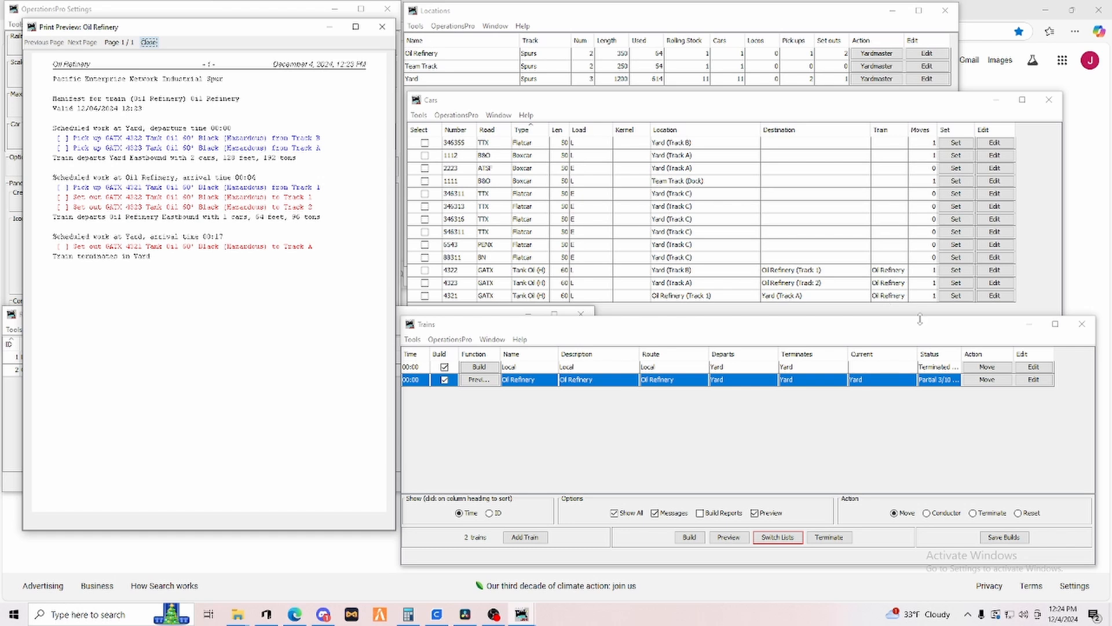
Move the Oil Refinery train through its route, terminate it, and bring the Cars list forward.
click(982, 380)
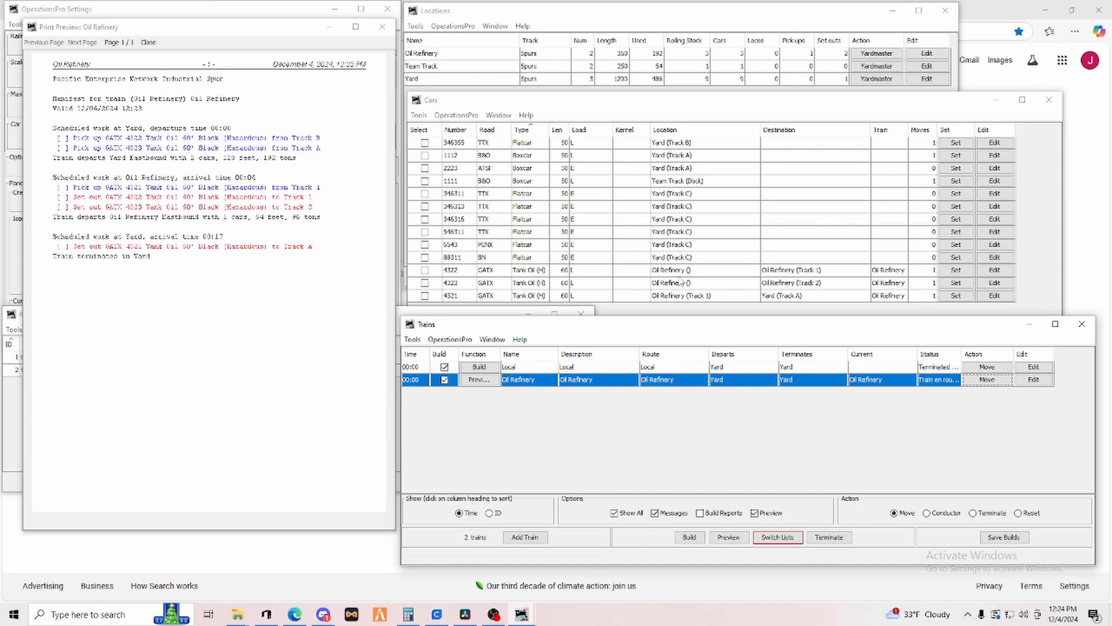
click(986, 380)
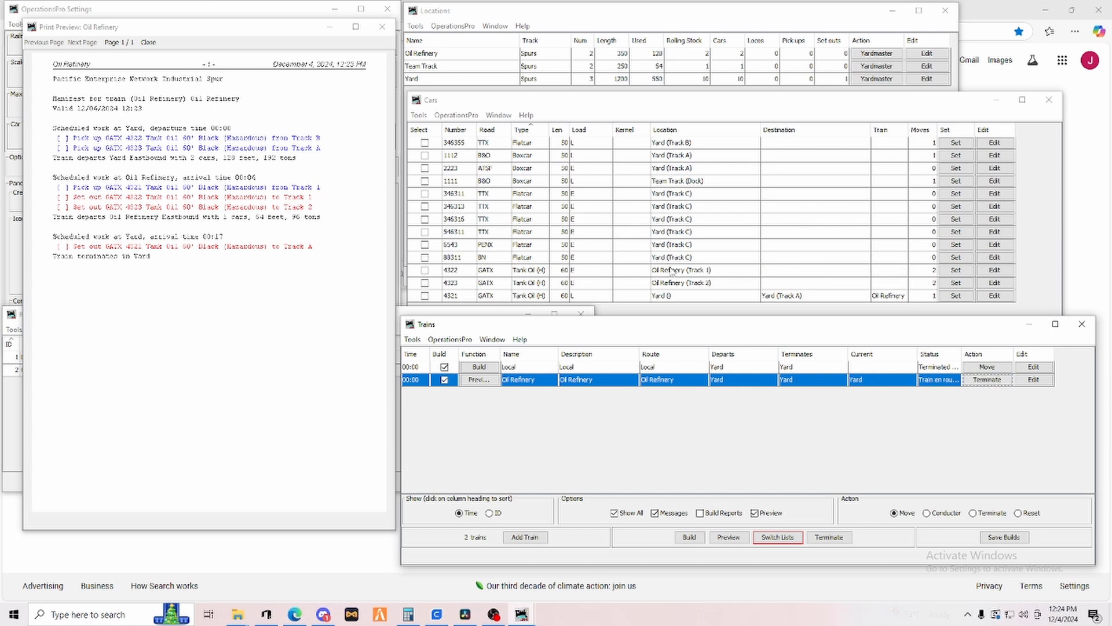
click(987, 381)
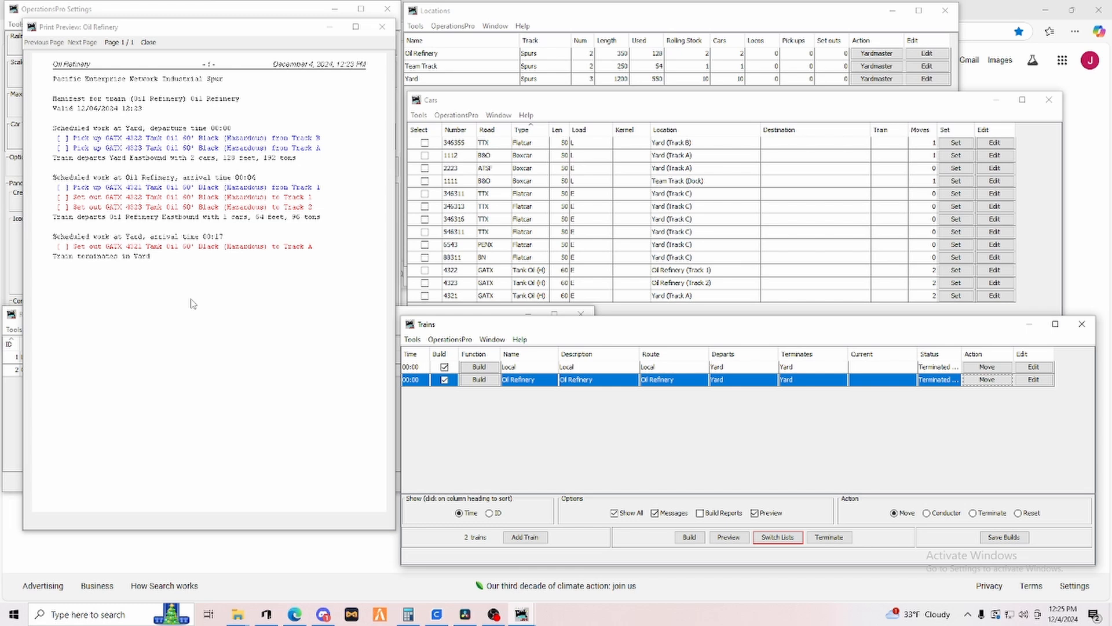
click(891, 101)
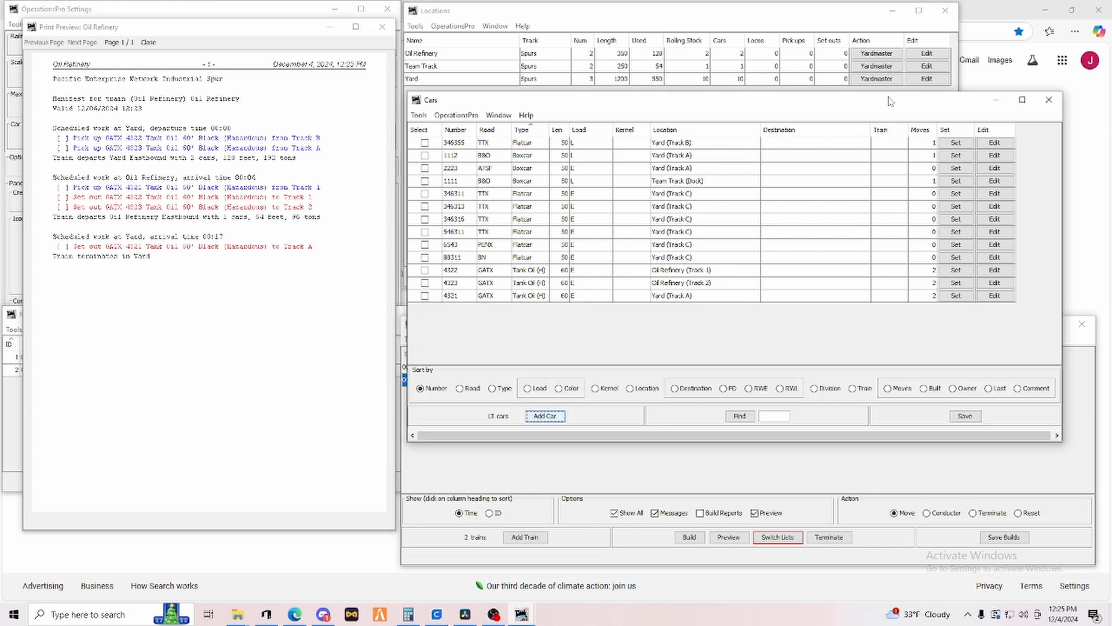